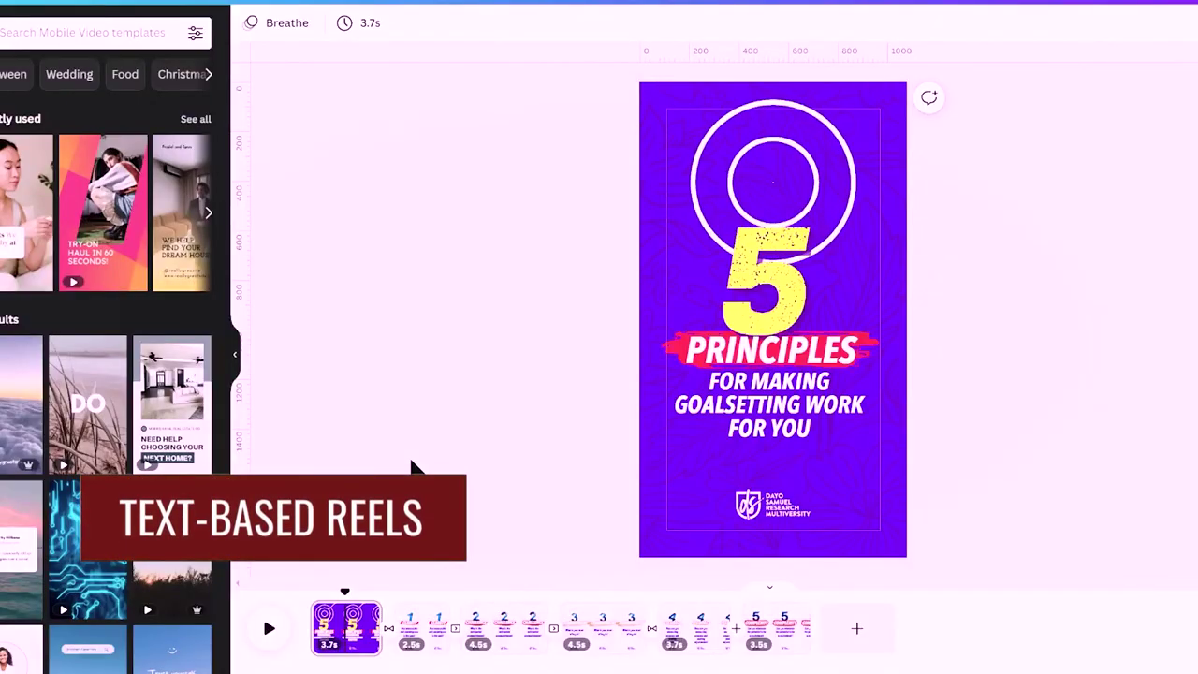
# Review each page of the text-based goal-setting reel, from the 5 Principles cover through Clarity, Challenge, Commitment, Feedback and Complexity
pyautogui.click(352, 644)
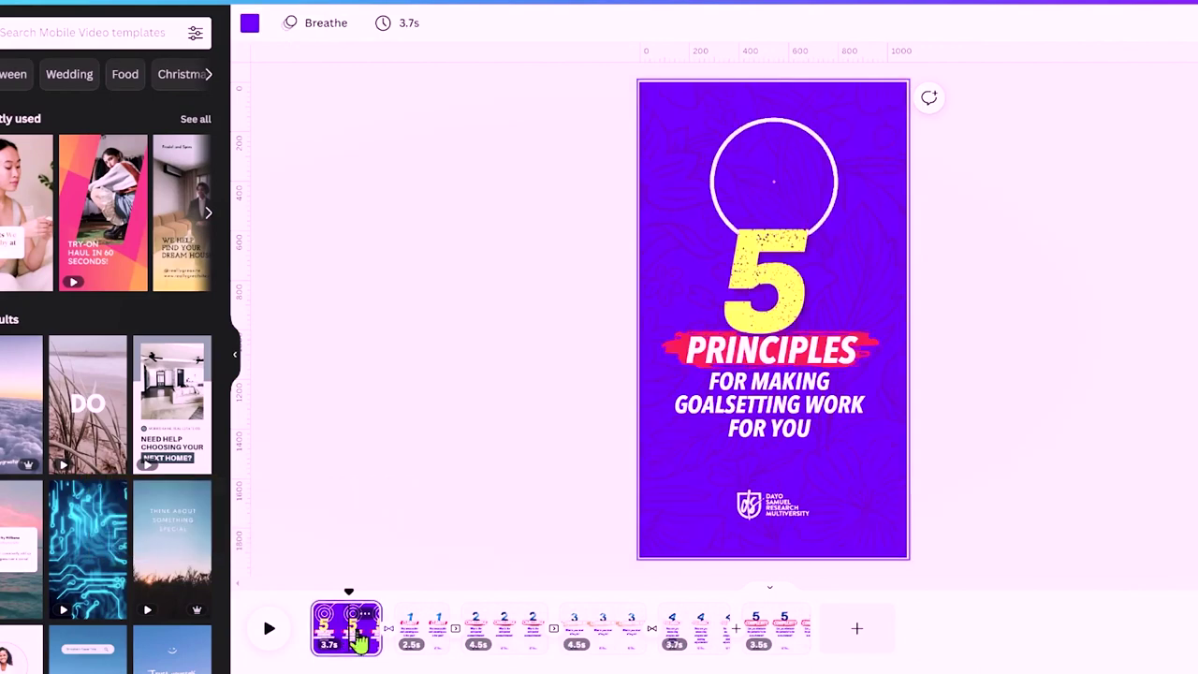
pyautogui.click(424, 644)
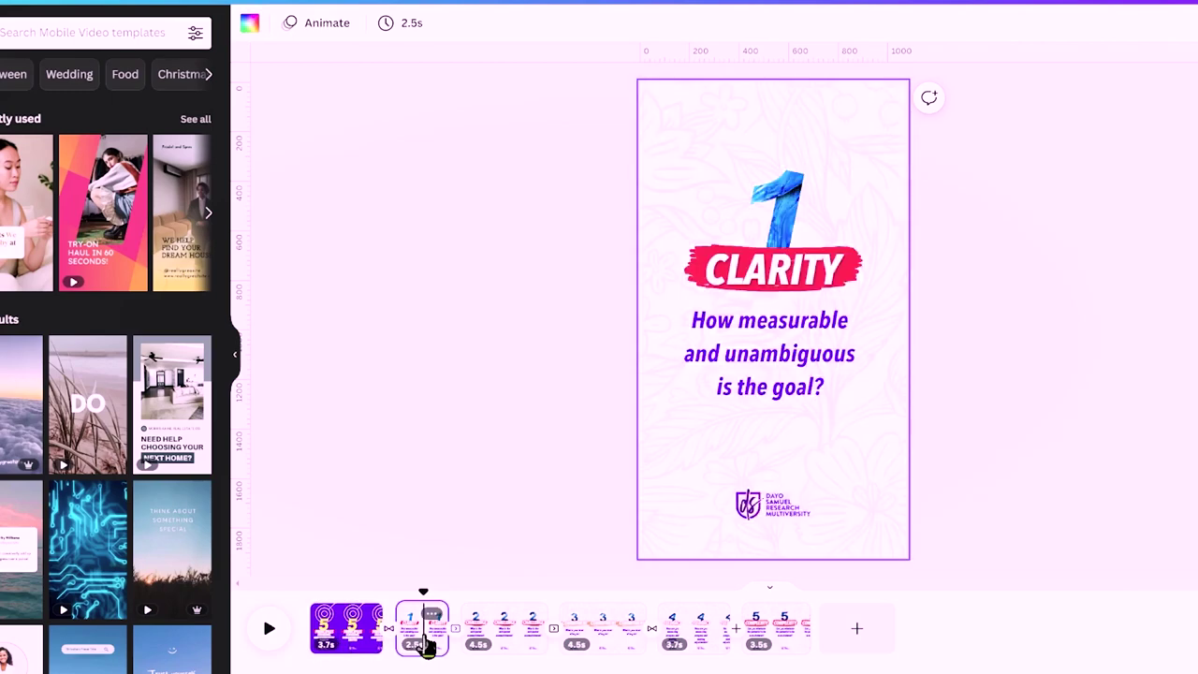
pyautogui.click(487, 639)
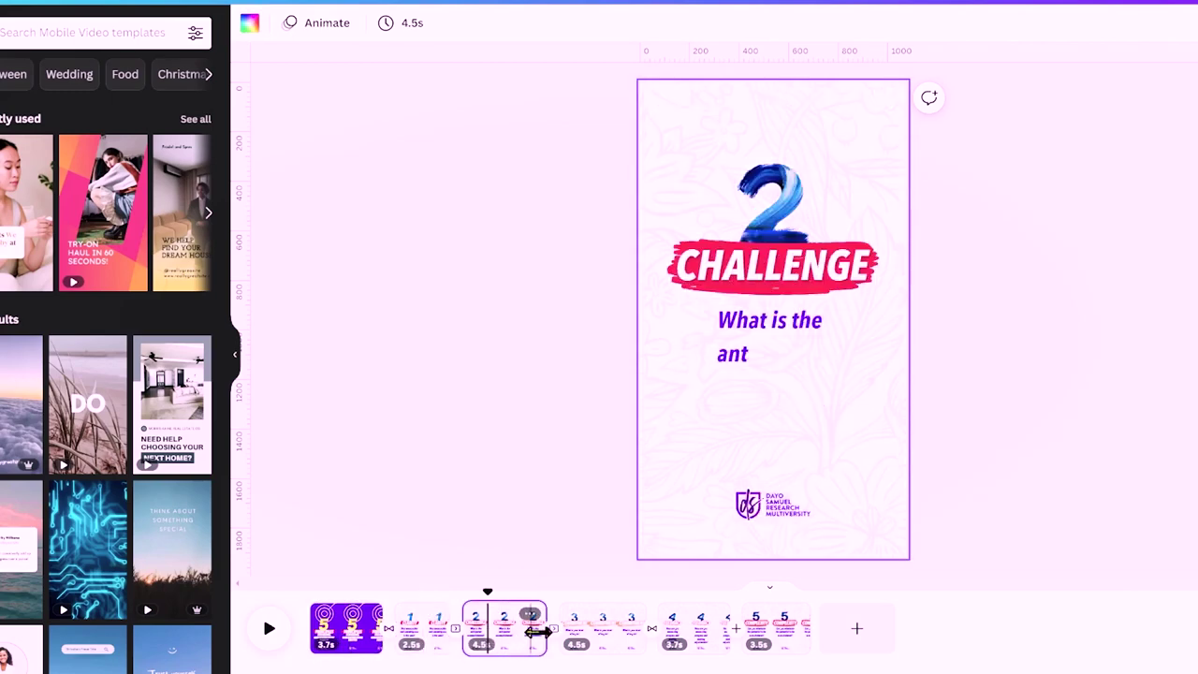
pyautogui.click(598, 644)
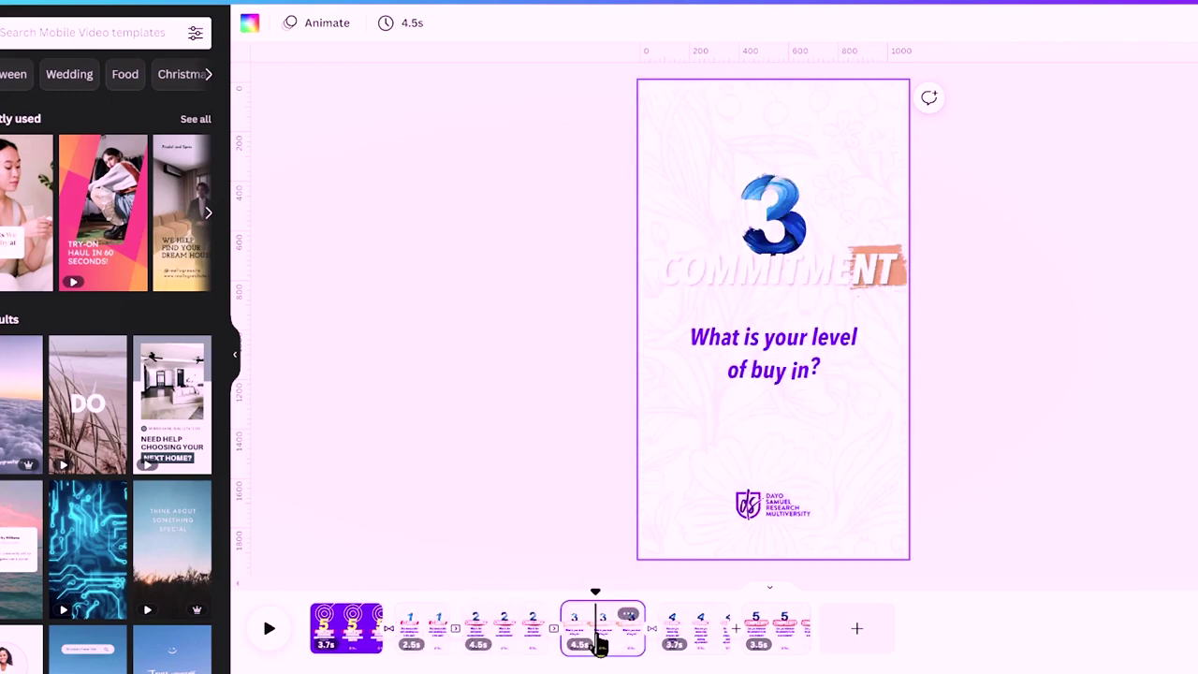
pyautogui.click(694, 637)
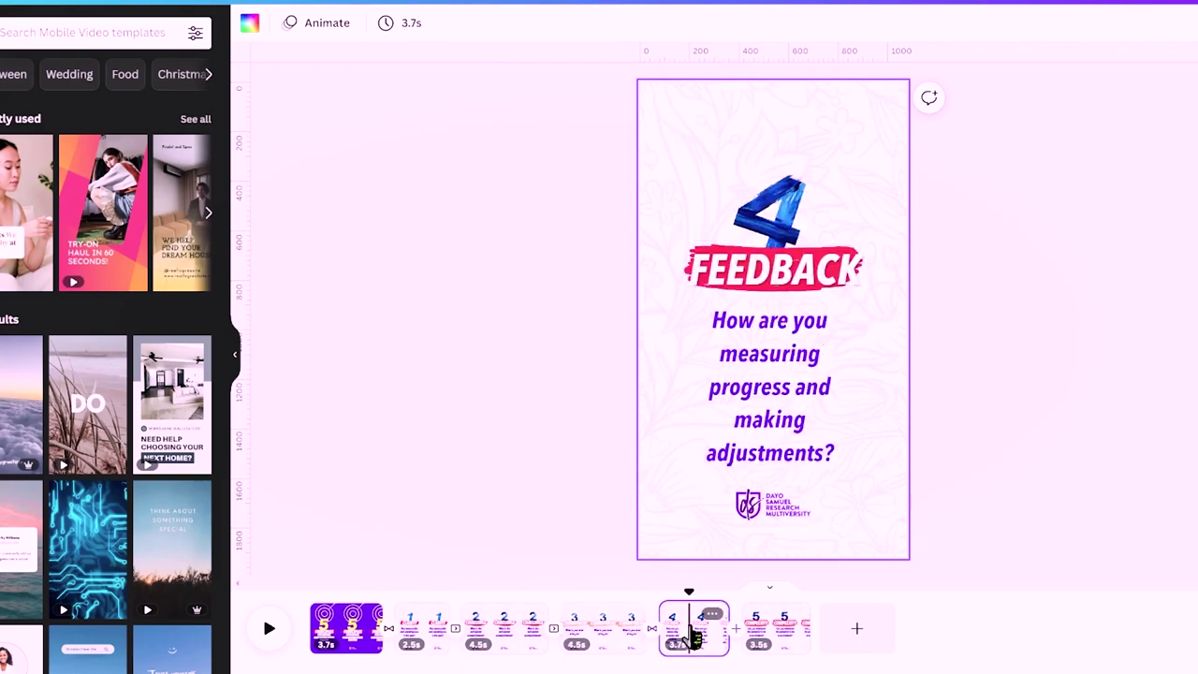
pyautogui.click(787, 644)
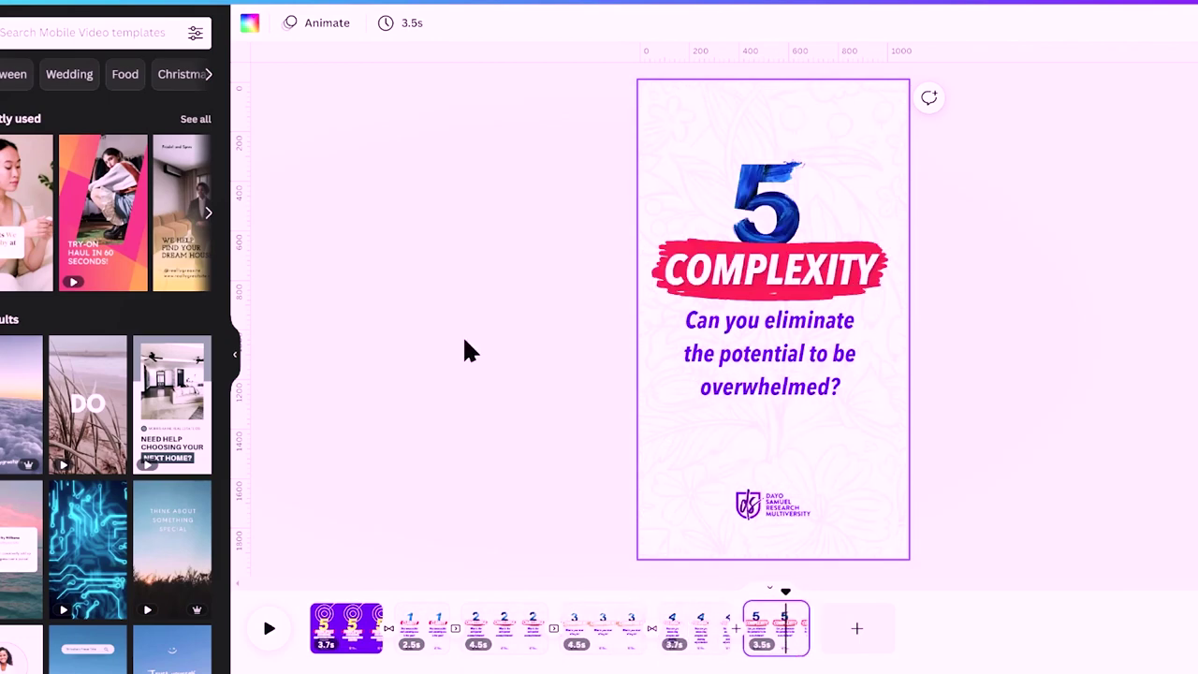
pyautogui.click(342, 650)
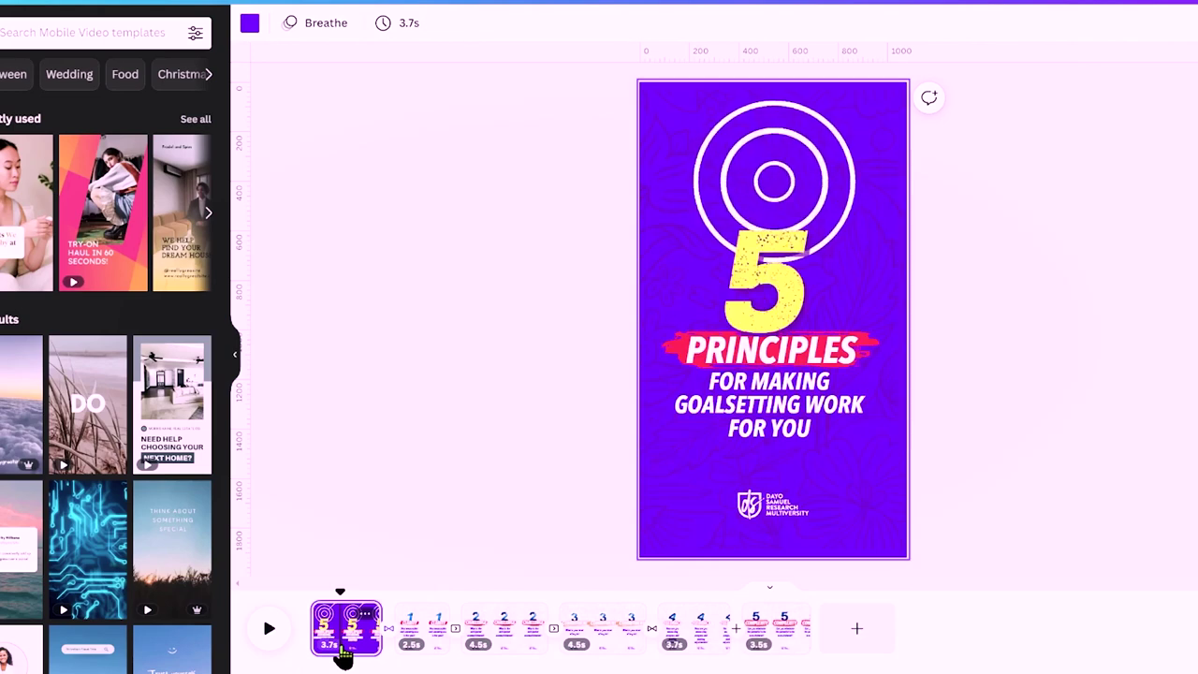
pyautogui.click(427, 634)
pyautogui.click(497, 638)
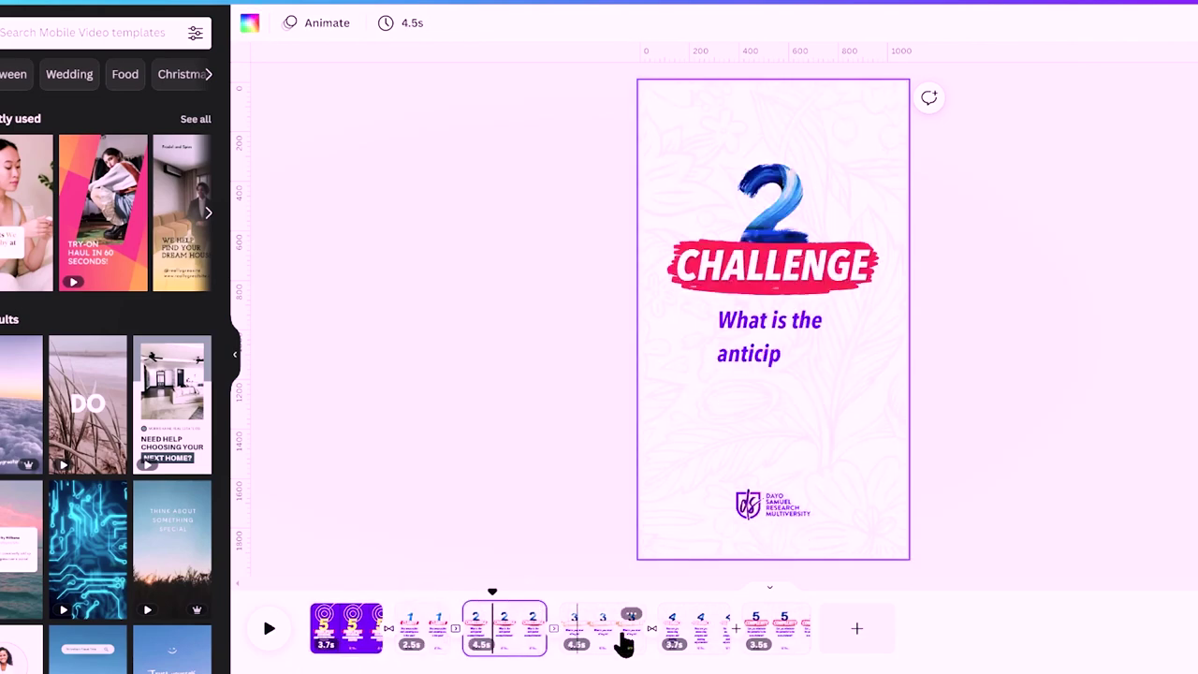
pyautogui.click(697, 638)
pyautogui.click(773, 644)
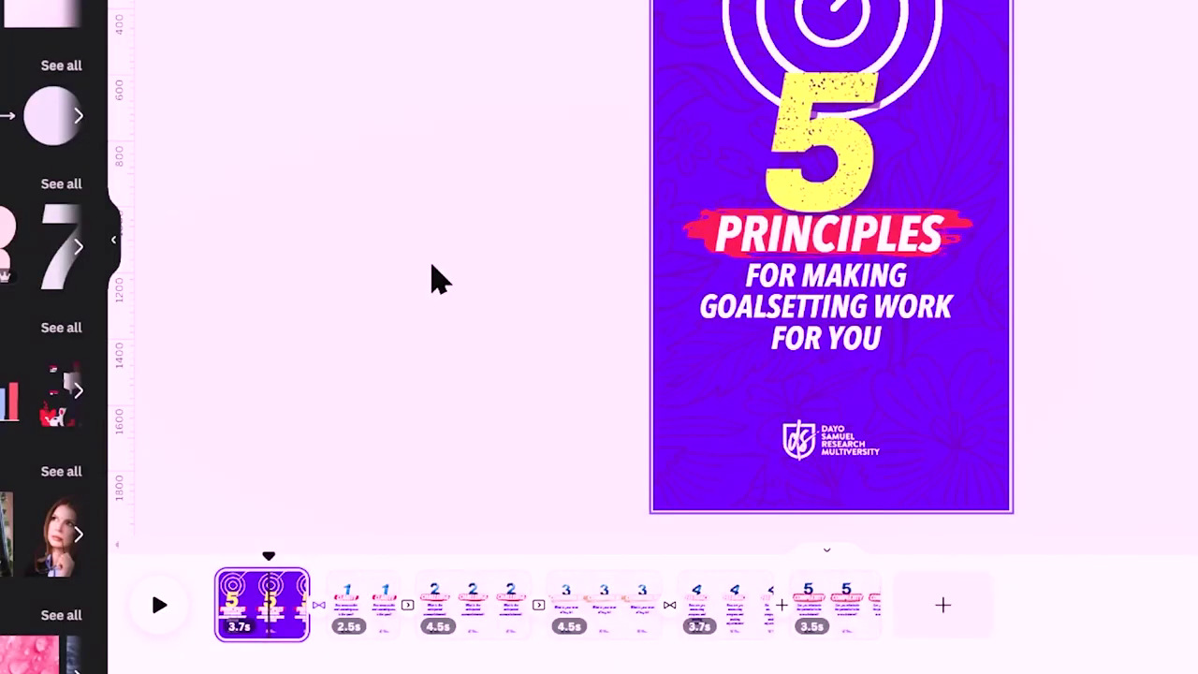
# Set the duration of the Clarity page to 3.6 seconds on the timeline
pyautogui.click(365, 619)
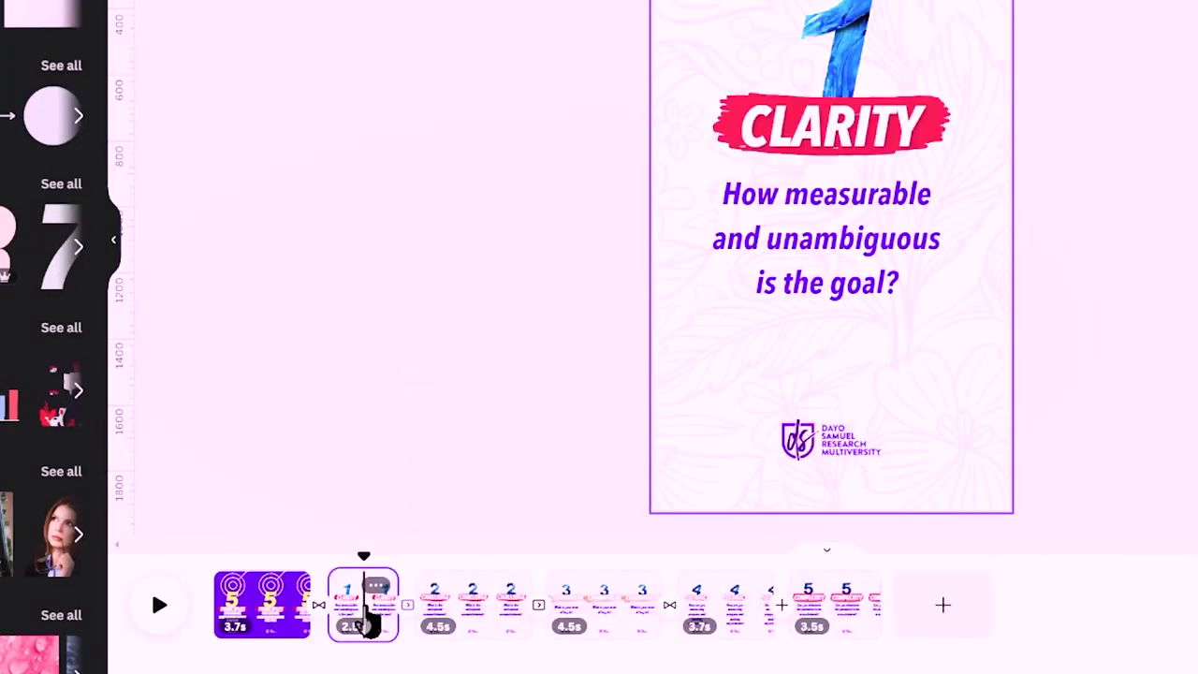
pyautogui.moveTo(397, 578); pyautogui.dragTo(417, 577)
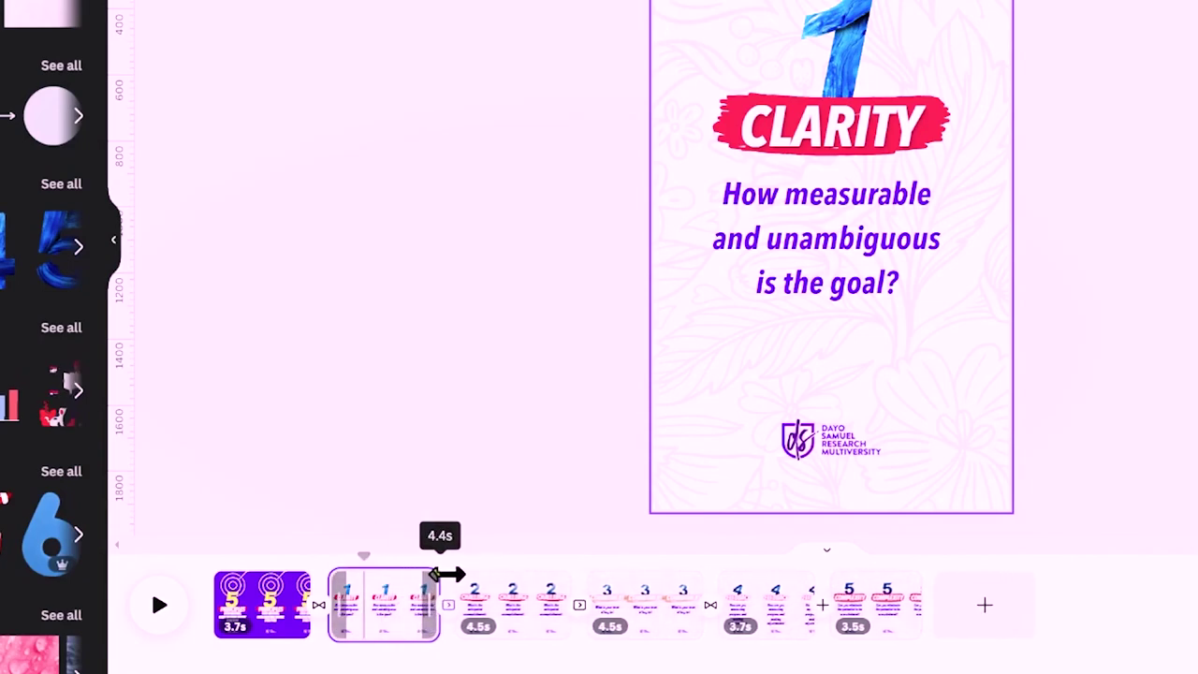
pyautogui.moveTo(448, 574); pyautogui.dragTo(421, 574)
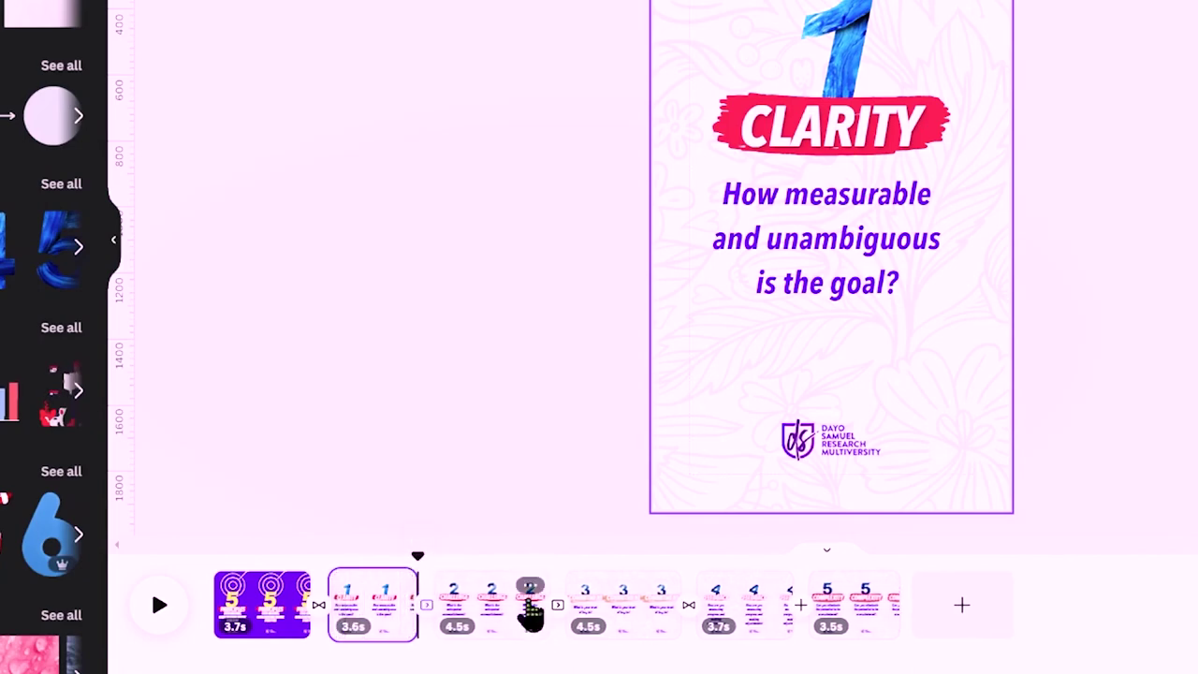
# Shorten the Challenge page to 3.7 seconds and the Commitment page to 3.5 seconds
pyautogui.click(491, 617)
pyautogui.moveTo(549, 581); pyautogui.dragTo(529, 581)
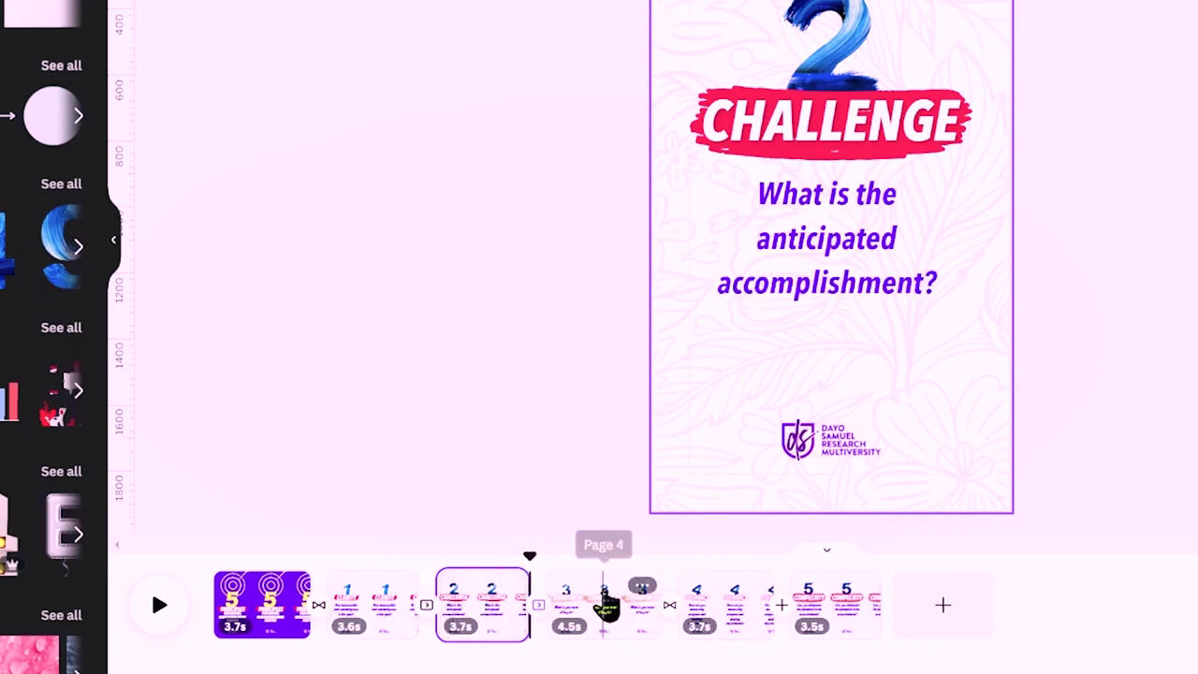
pyautogui.click(625, 599)
pyautogui.moveTo(655, 574); pyautogui.dragTo(636, 572)
# Preview the Feedback and Complexity pages and inspect the transitions before and after the Clarity page
pyautogui.click(709, 603)
pyautogui.click(795, 607)
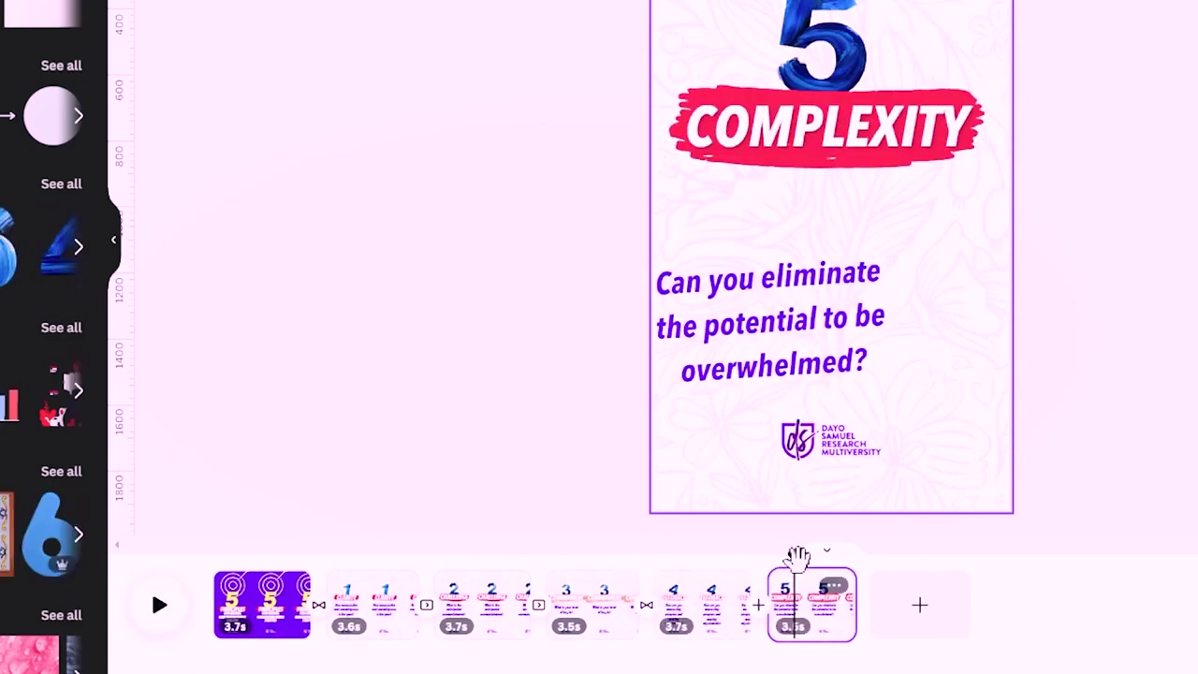
pyautogui.moveTo(796, 558); pyautogui.dragTo(841, 622)
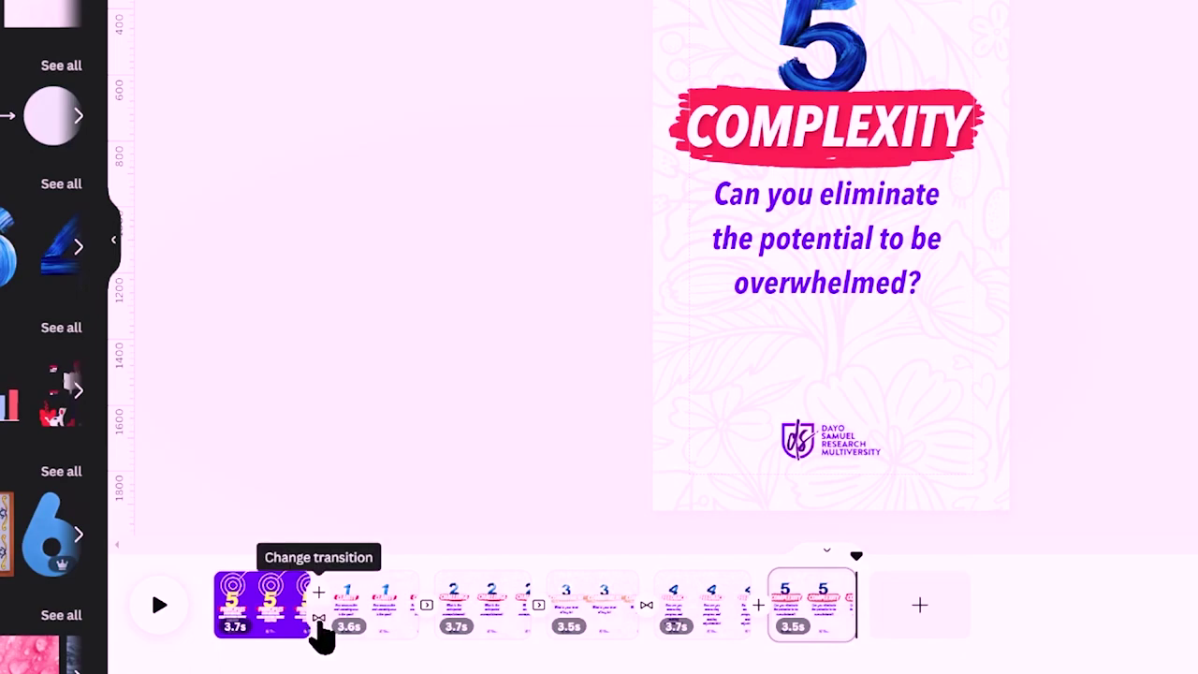
pyautogui.click(320, 623)
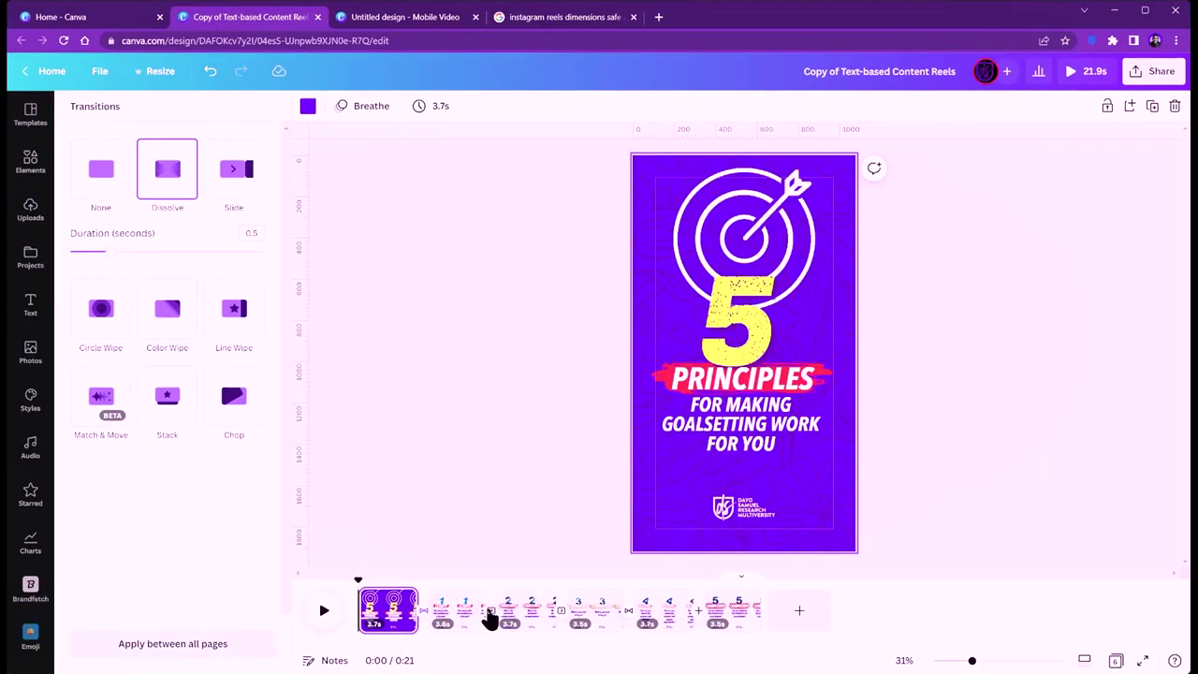
pyautogui.click(491, 615)
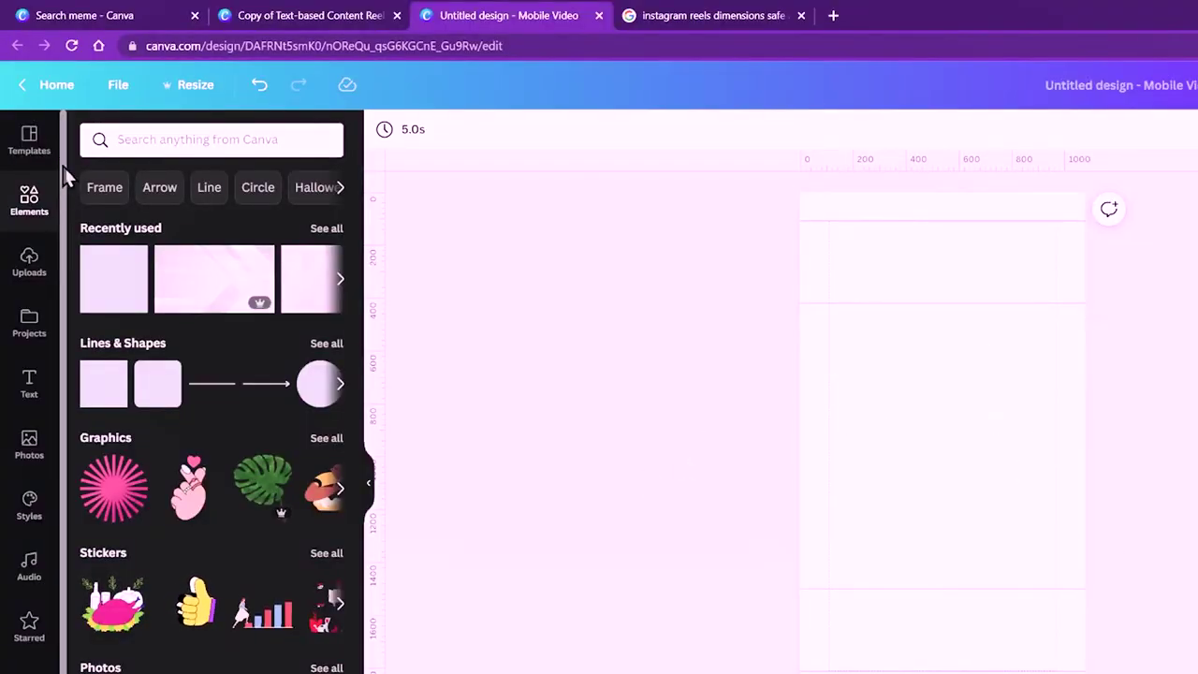
# Search the templates for "meme" and apply the pink confetti social-post template with the furry figure to the blank mobile video
pyautogui.click(31, 154)
pyautogui.click(165, 139)
pyautogui.write('meme')
pyautogui.press('Return')
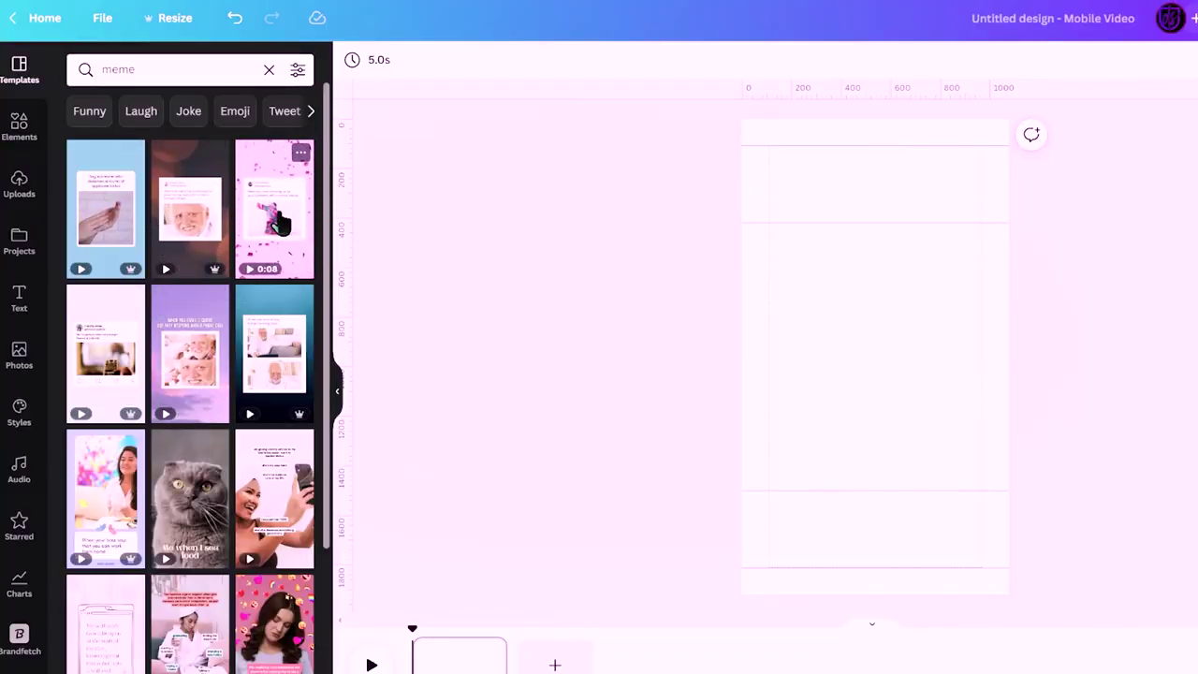
pyautogui.click(835, 372)
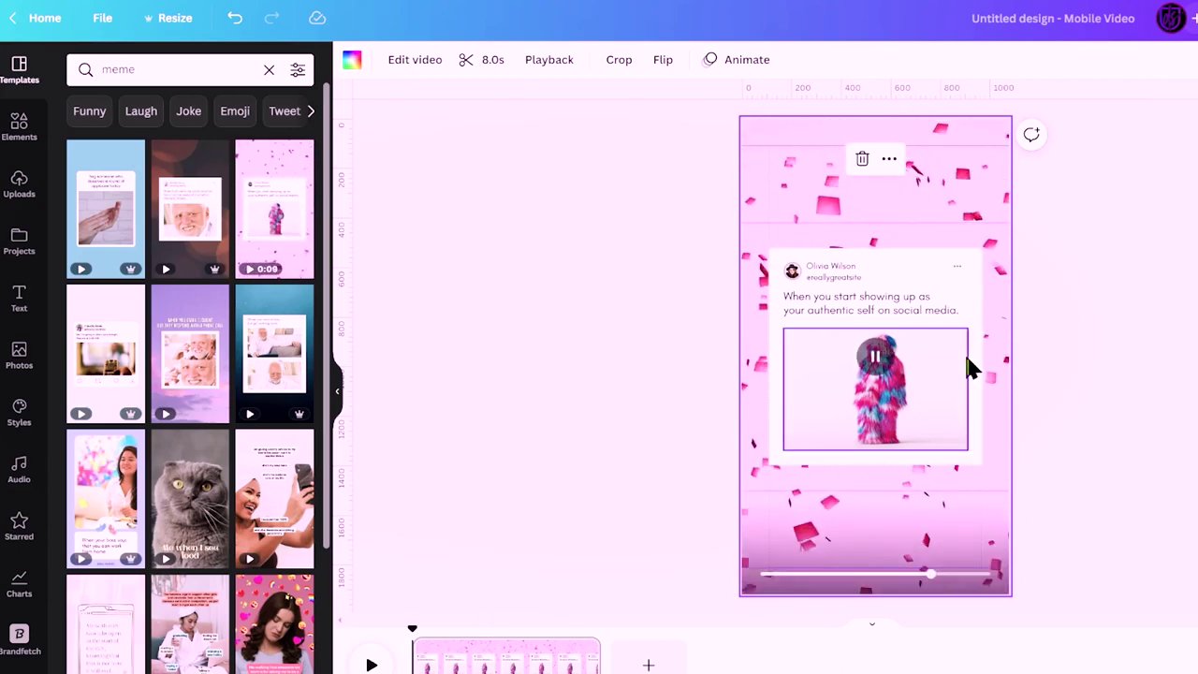
pyautogui.click(899, 369)
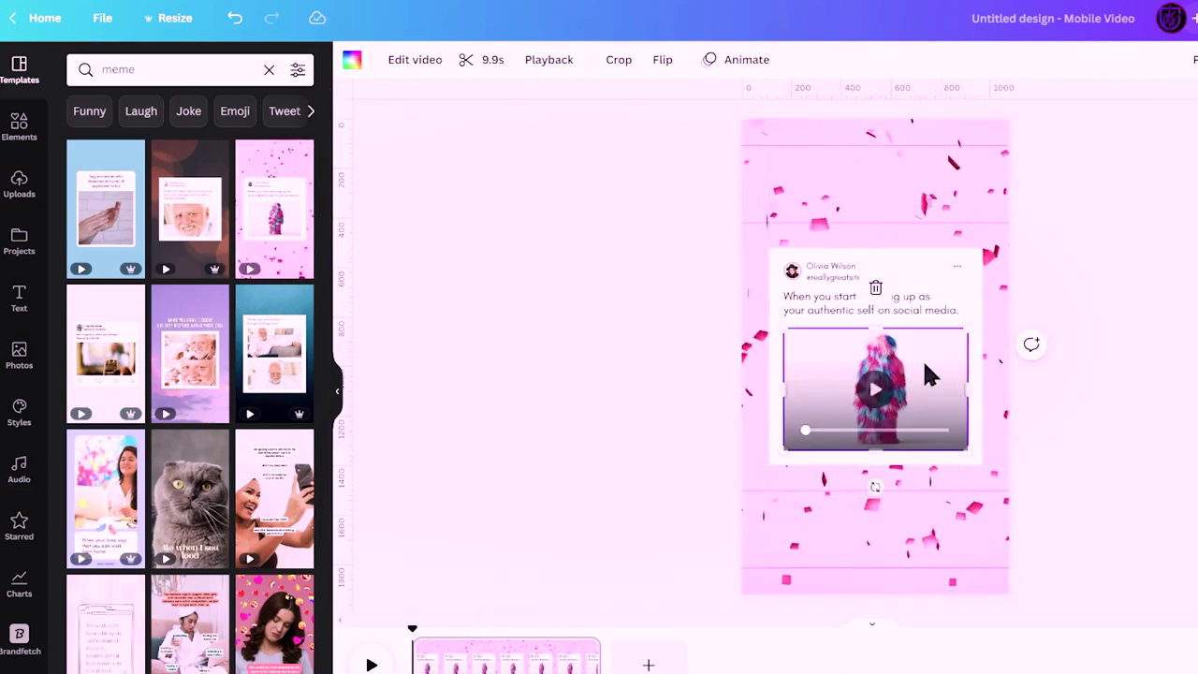
pyautogui.click(656, 323)
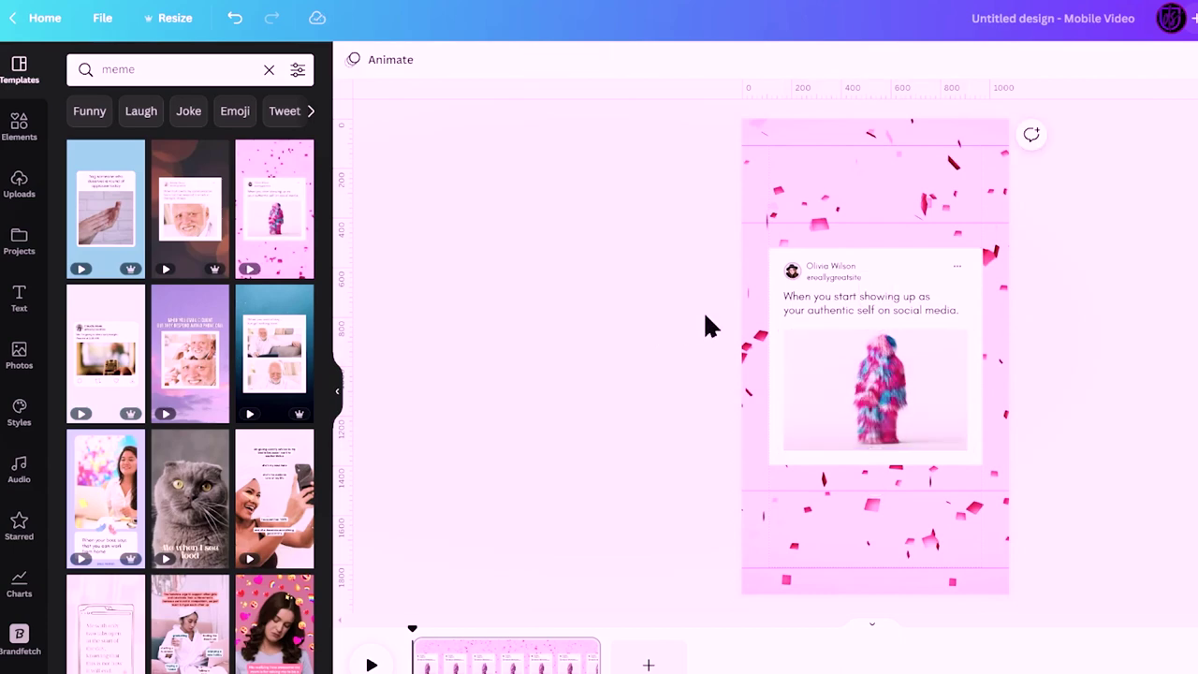
# Replace the post text on the card with "The most experienced salespeople sell experience."
pyautogui.click(855, 307)
pyautogui.click(855, 306)
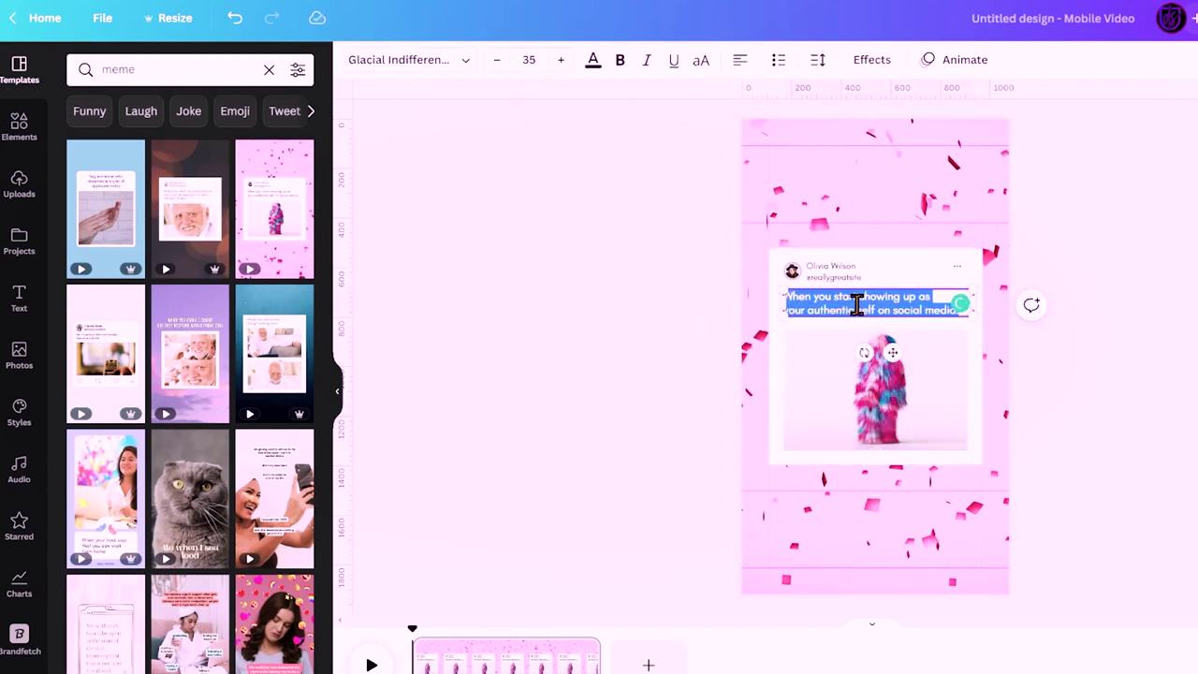
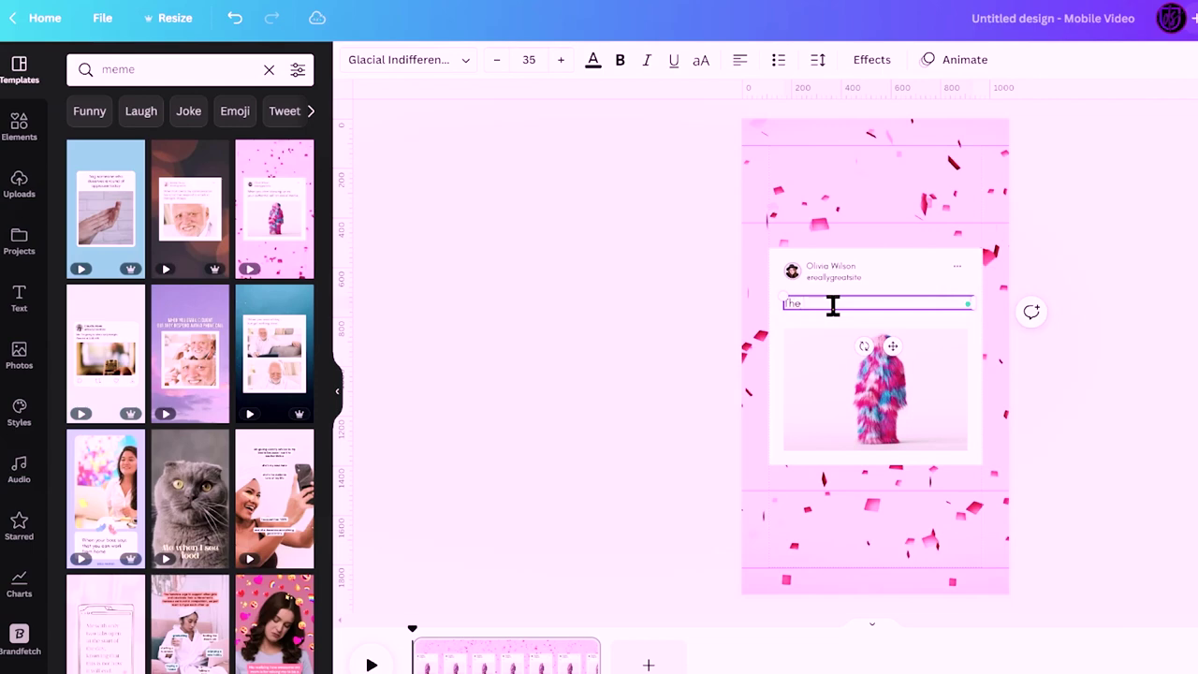
pyautogui.write('t experienced salespeople sell experience.')
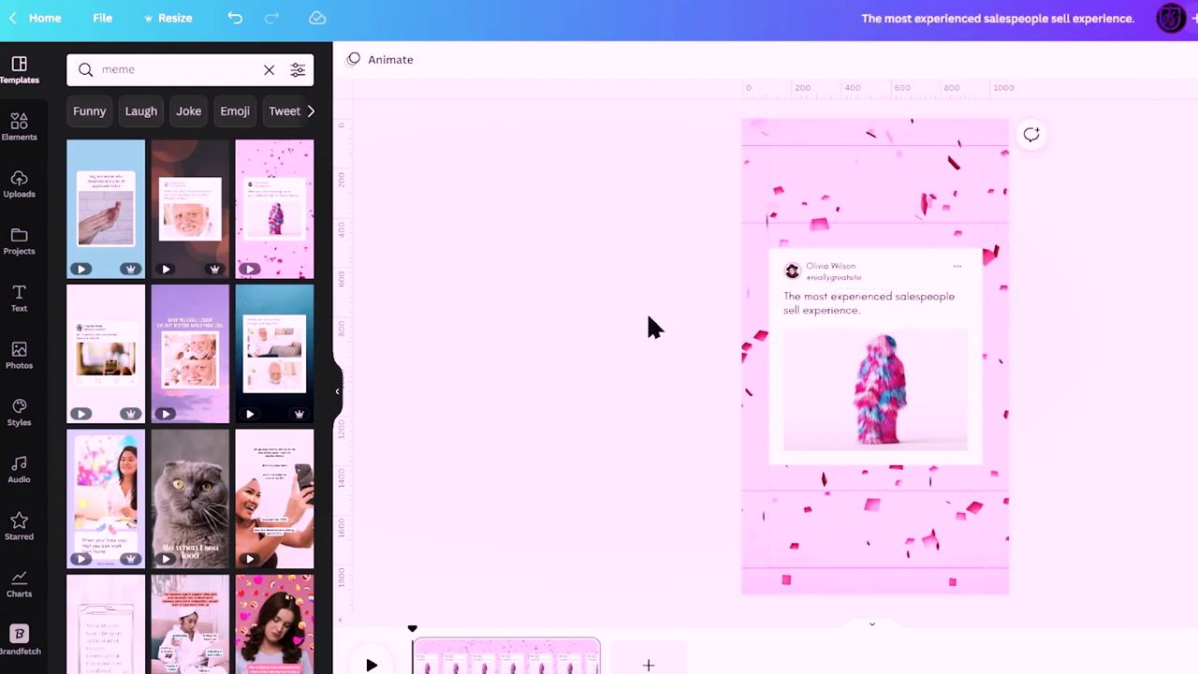
# Replace the placeholder display name on the post card with the creator's full name
pyautogui.click(895, 401)
pyautogui.scroll(5, 825, 286)
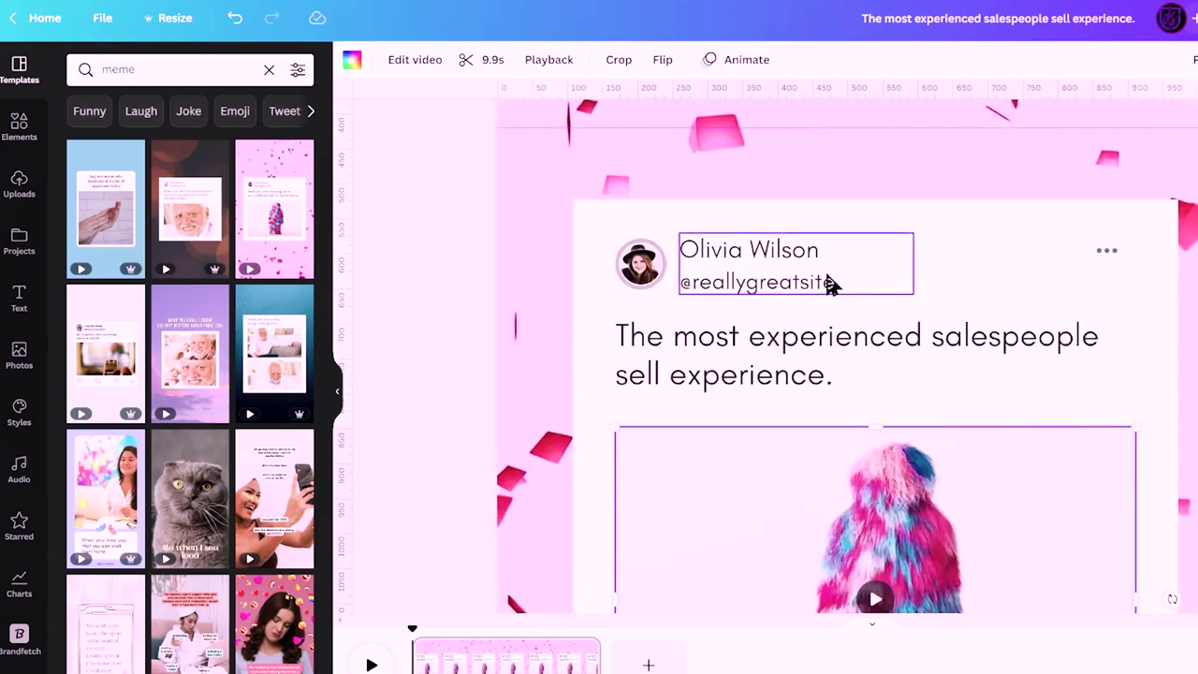
pyautogui.click(726, 239)
pyautogui.click(725, 238)
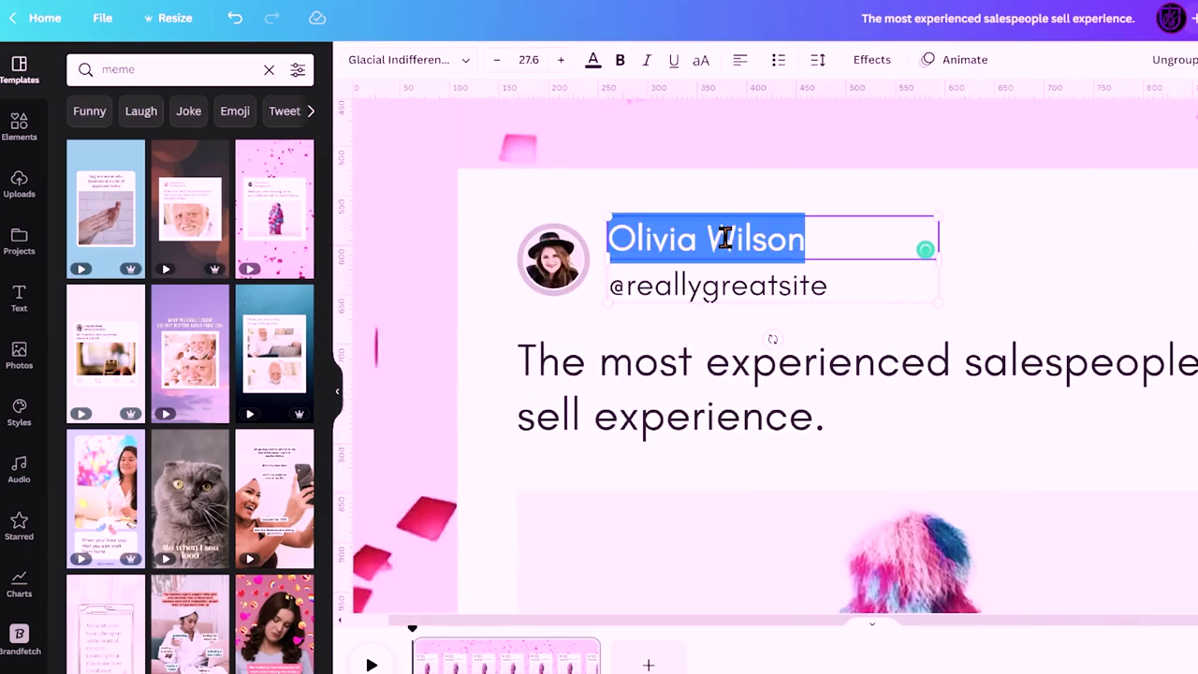
pyautogui.write('Dayo Samuel')
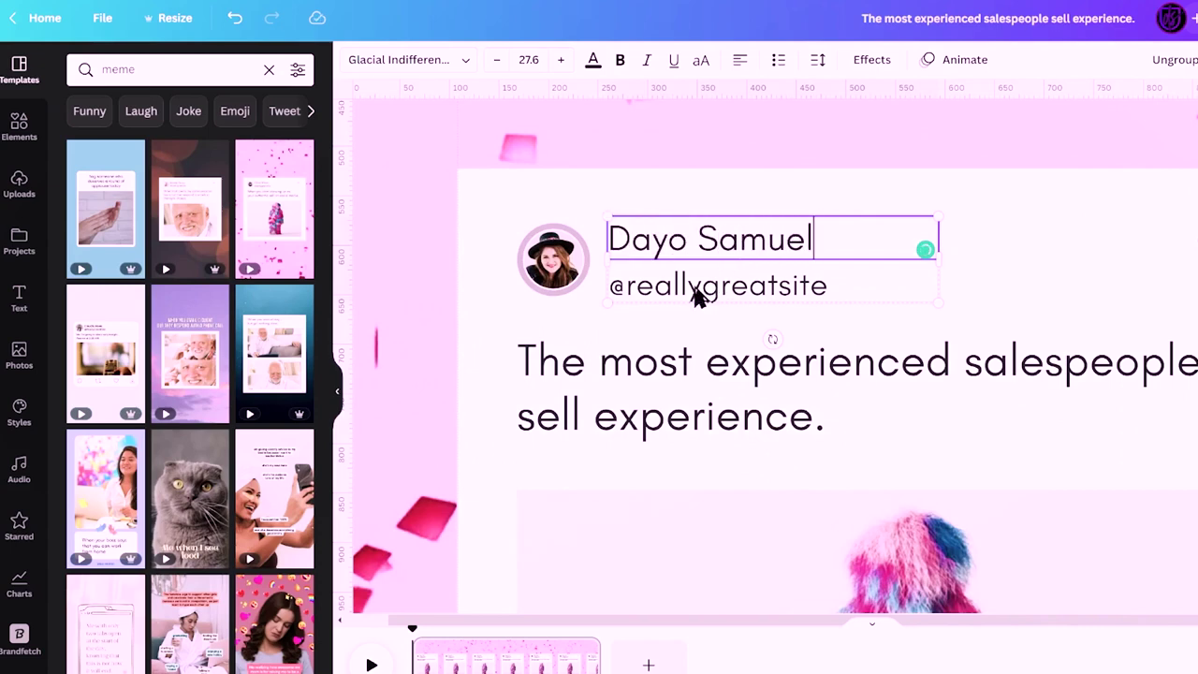
# Replace the placeholder handle below the display name with the creator's social media handle, keeping the @ sign
pyautogui.doubleClick(624, 290)
pyautogui.click(626, 291)
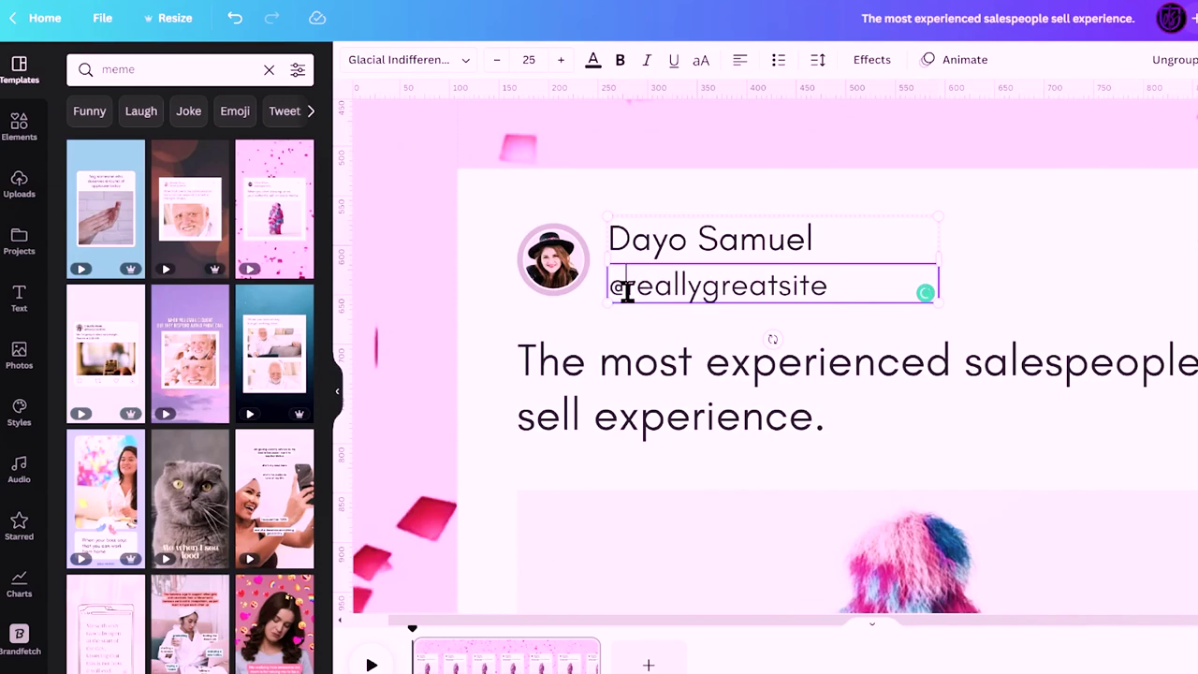
pyautogui.hotkey('shift', 'End')
pyautogui.write('iam')
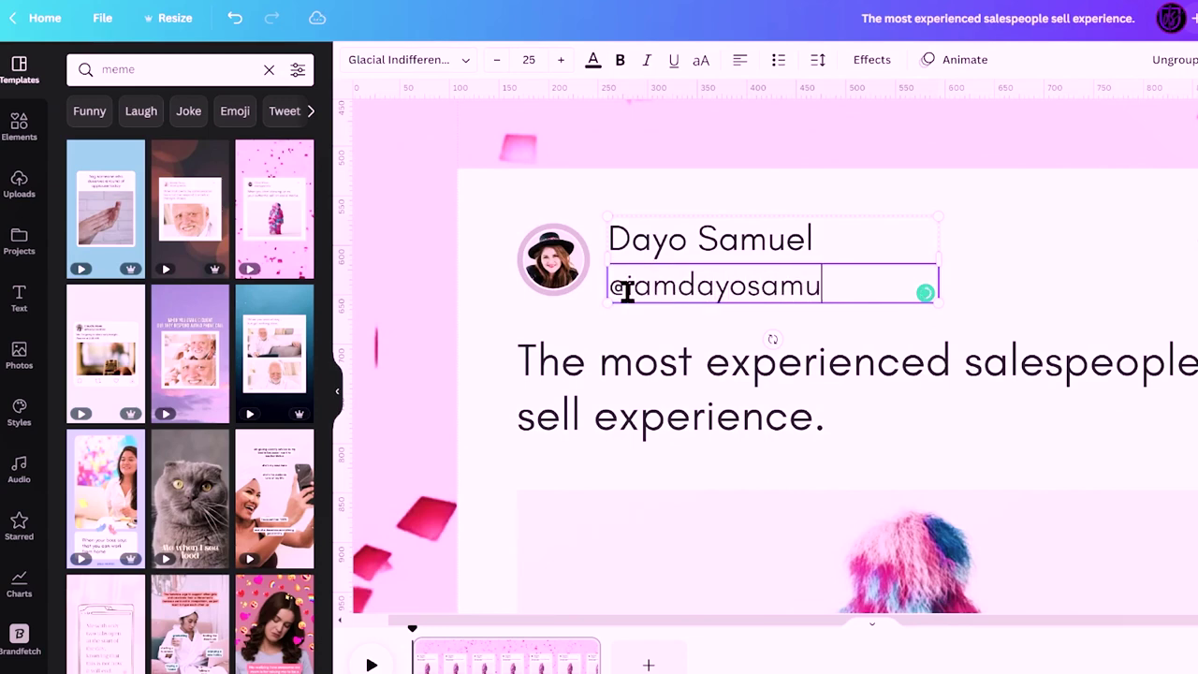
# Replace the card's profile picture with the uploaded portrait of the man in the plaid shirt
pyautogui.click(555, 279)
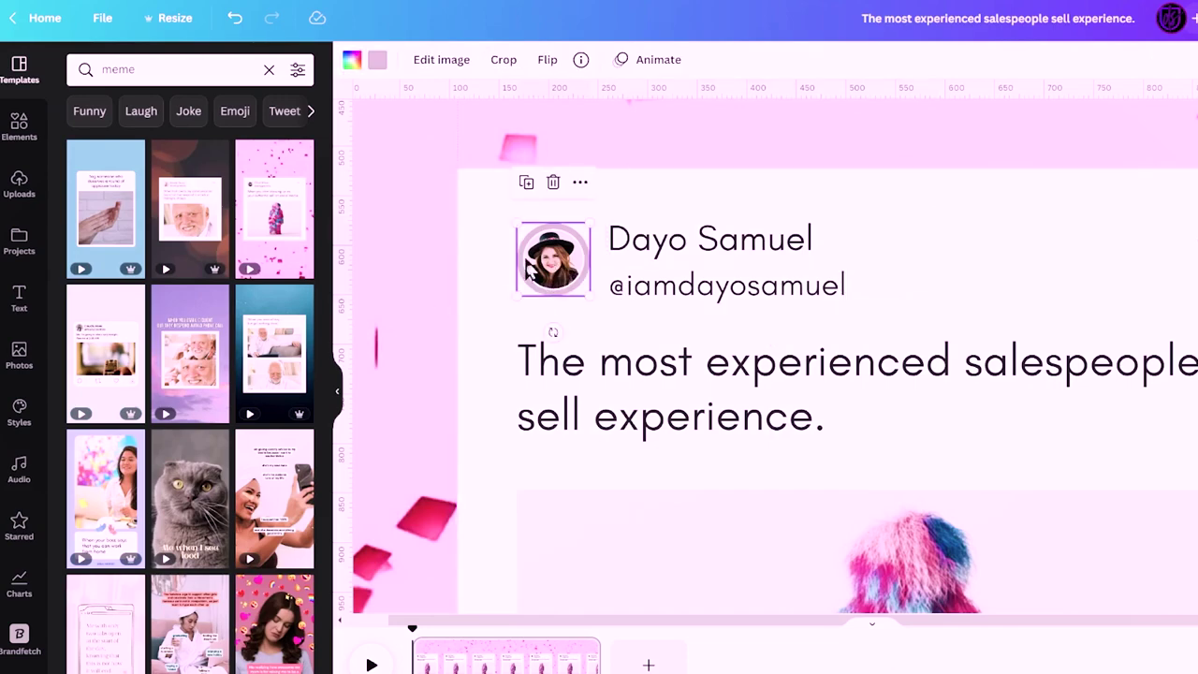
pyautogui.click(28, 192)
pyautogui.scroll(-10, 185, 318)
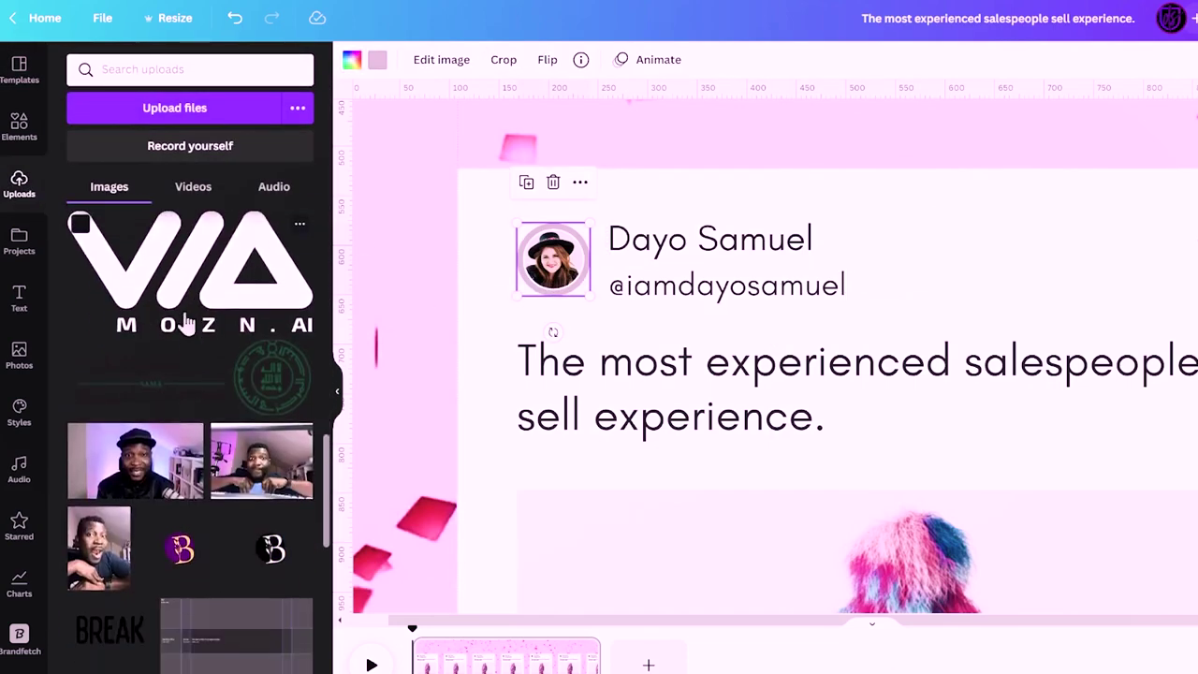
pyautogui.scroll(3, 185, 321)
pyautogui.moveTo(110, 332); pyautogui.dragTo(633, 336)
# Scale down and reposition the portrait within the circular profile frame so the face is centred, and apply the crop
pyautogui.doubleClick(559, 269)
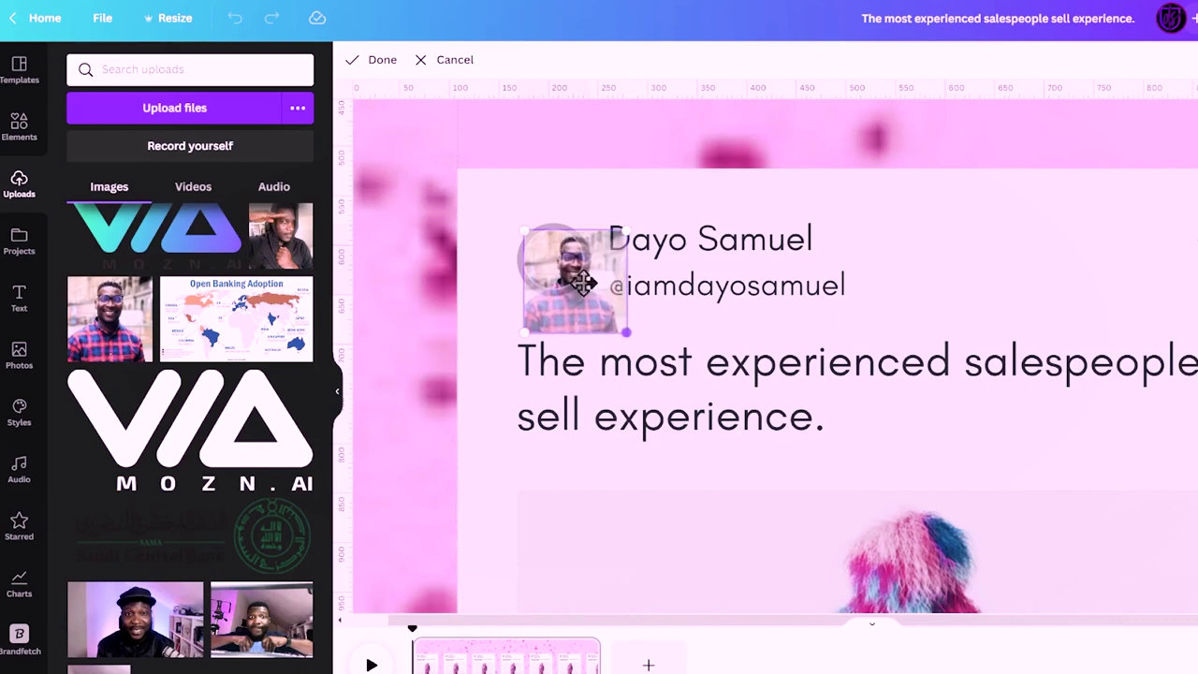
pyautogui.moveTo(550, 251); pyautogui.dragTo(535, 247)
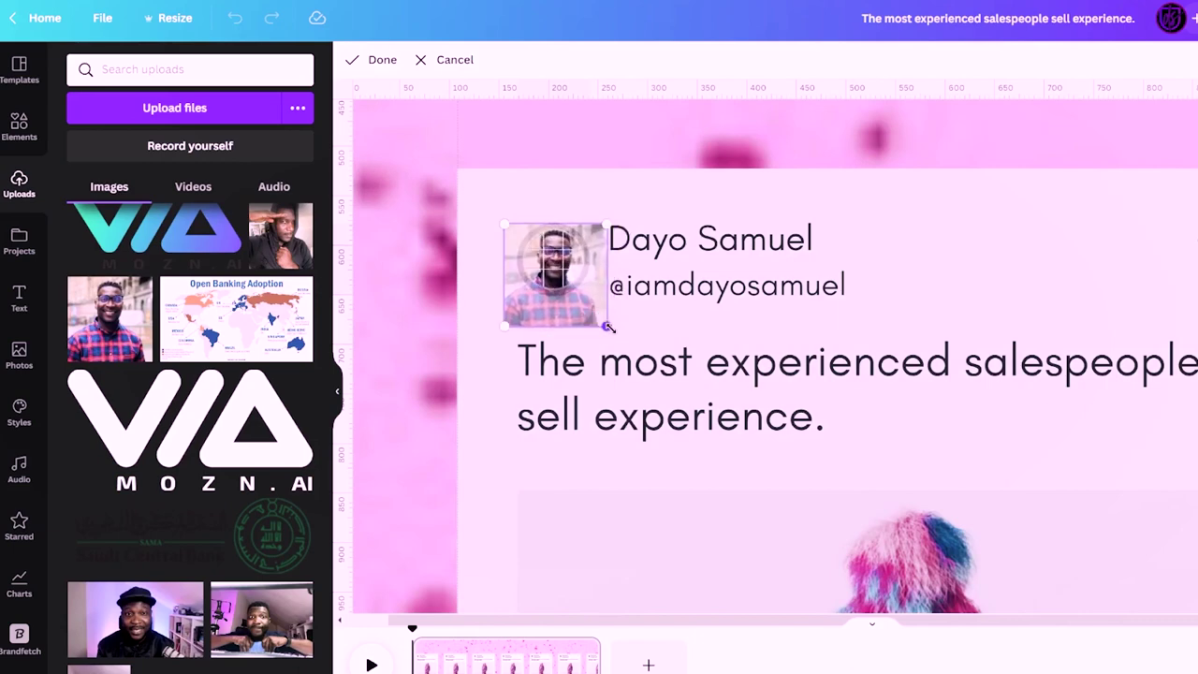
pyautogui.moveTo(608, 327); pyautogui.dragTo(599, 319)
pyautogui.moveTo(555, 268); pyautogui.dragTo(566, 272)
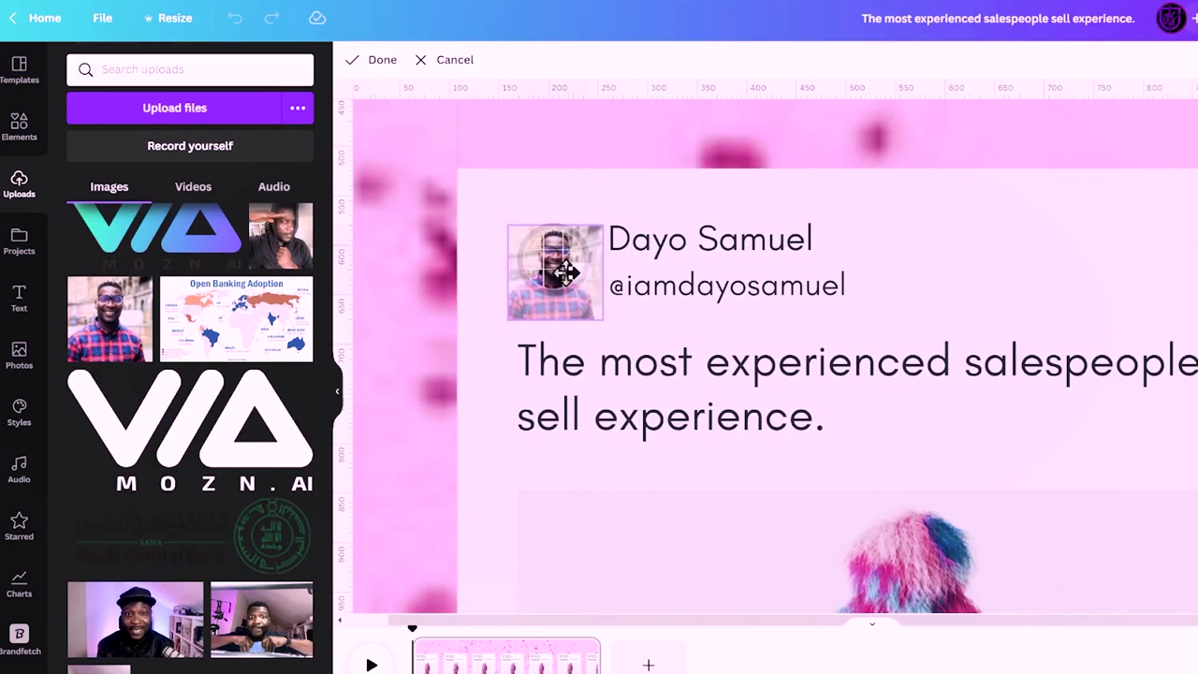
pyautogui.click(366, 63)
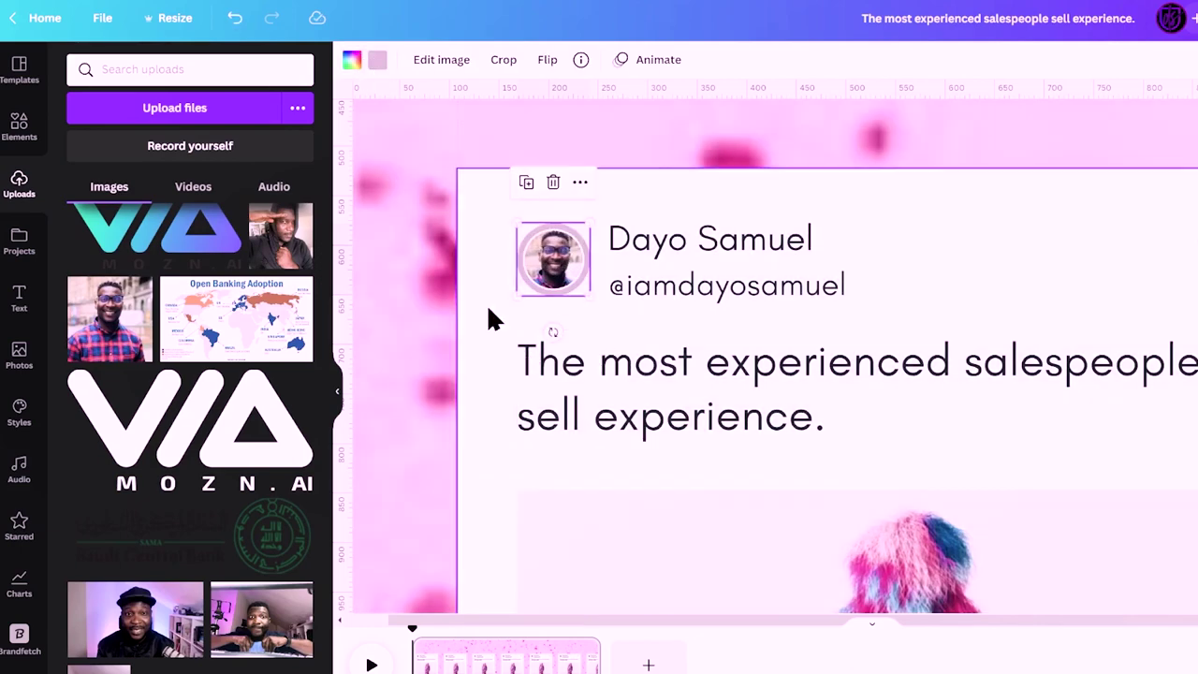
# Remove the three-dot icon from the post card and enlarge the profile picture, shifting the name and handle to make room
pyautogui.click(658, 297)
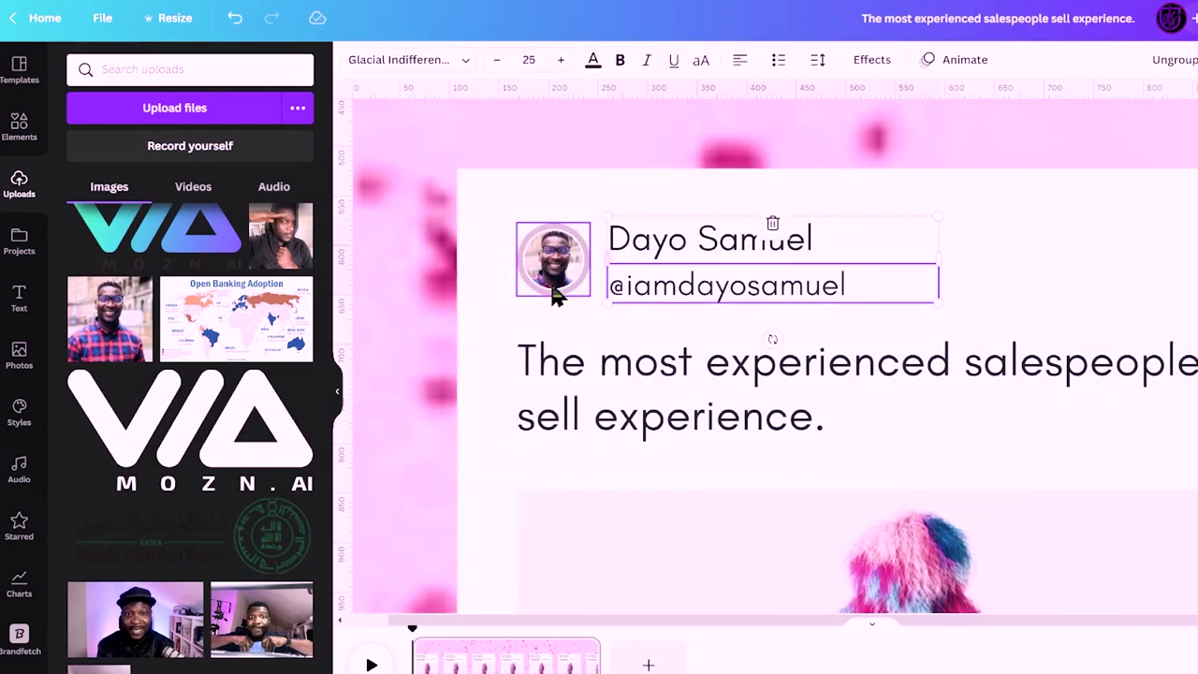
pyautogui.hotkey('ctrl', '-')
pyautogui.click(486, 308)
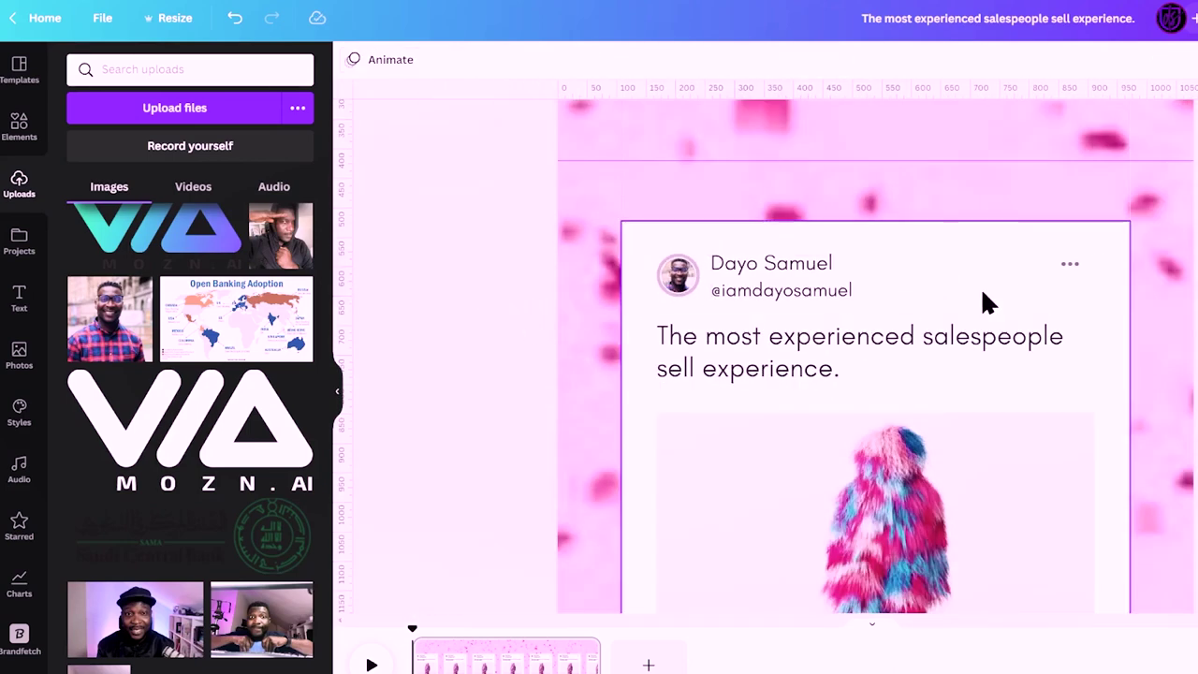
pyautogui.click(1069, 265)
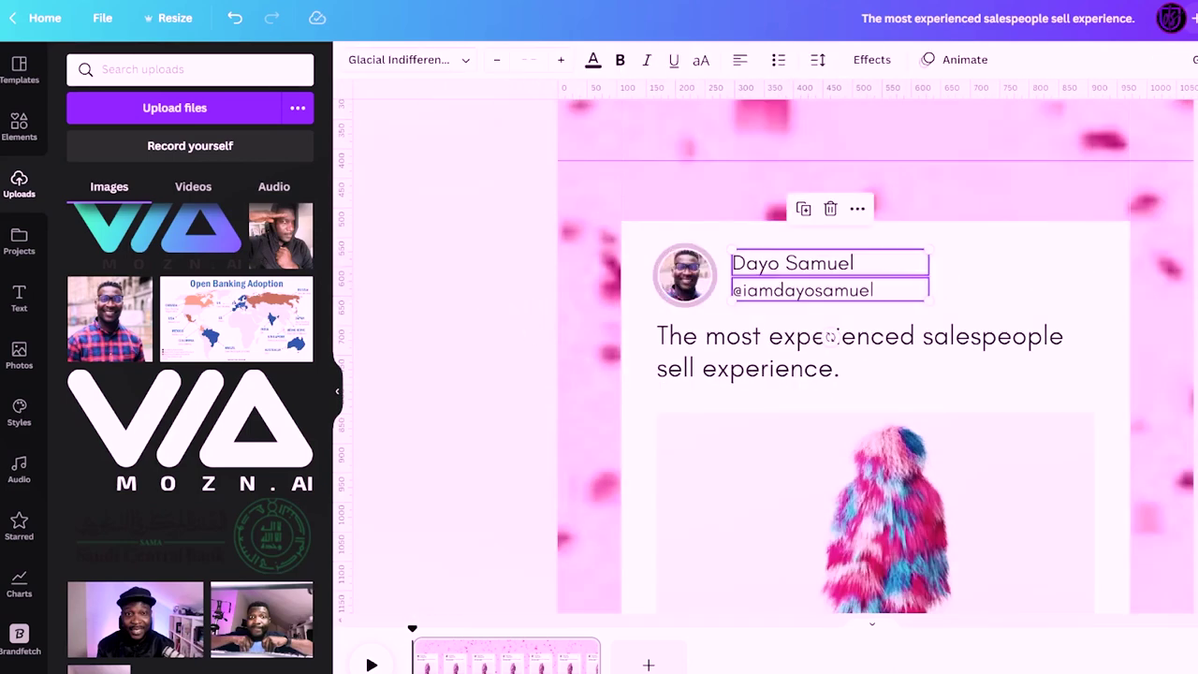
# Set the display name's font to Oswald and the handle's font to Roboto
pyautogui.click(800, 267)
pyautogui.click(440, 61)
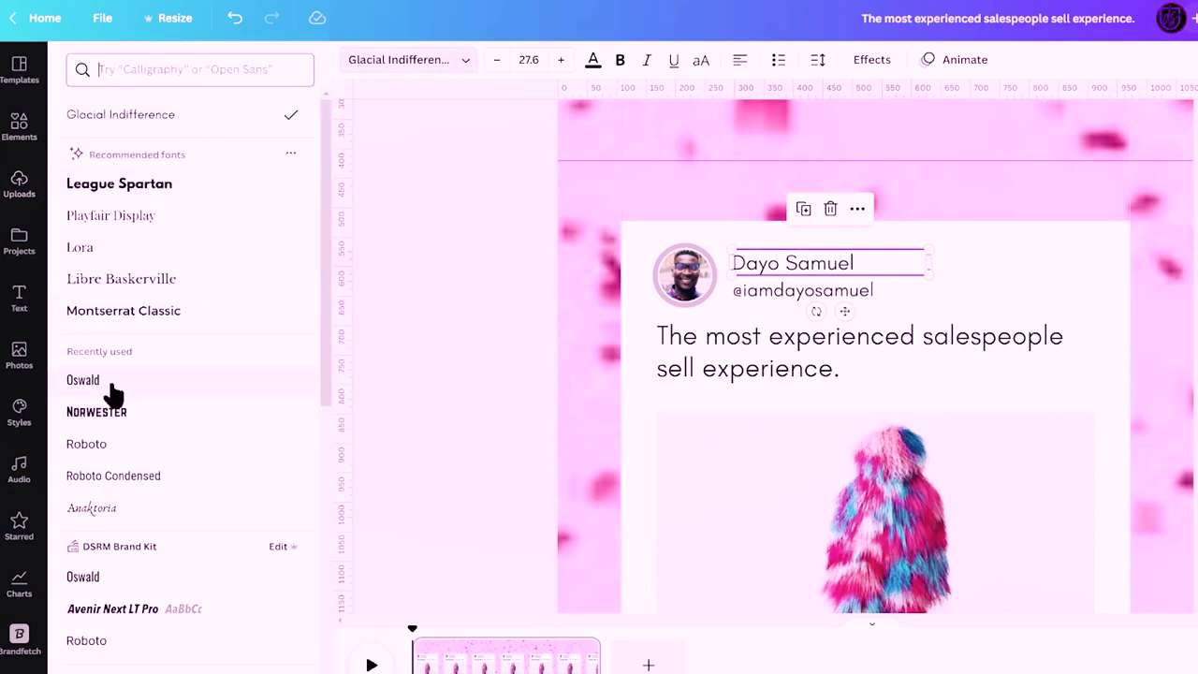
pyautogui.click(791, 291)
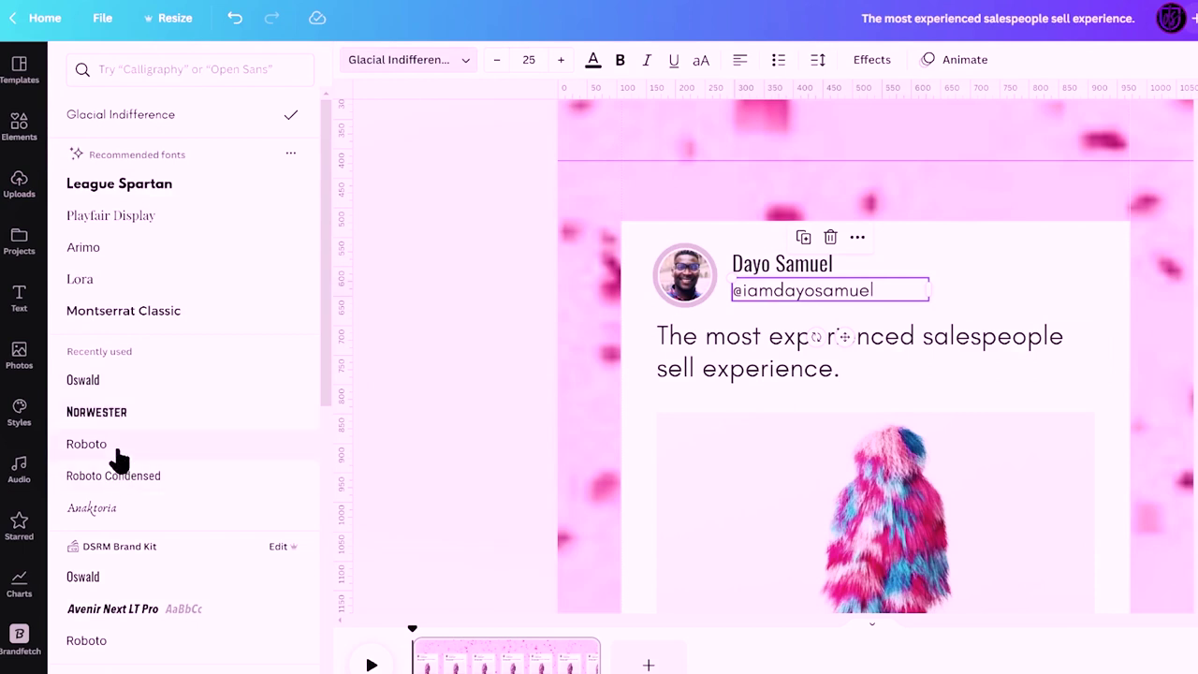
# Change the card's headline text to the Oswald font in uppercase
pyautogui.click(712, 372)
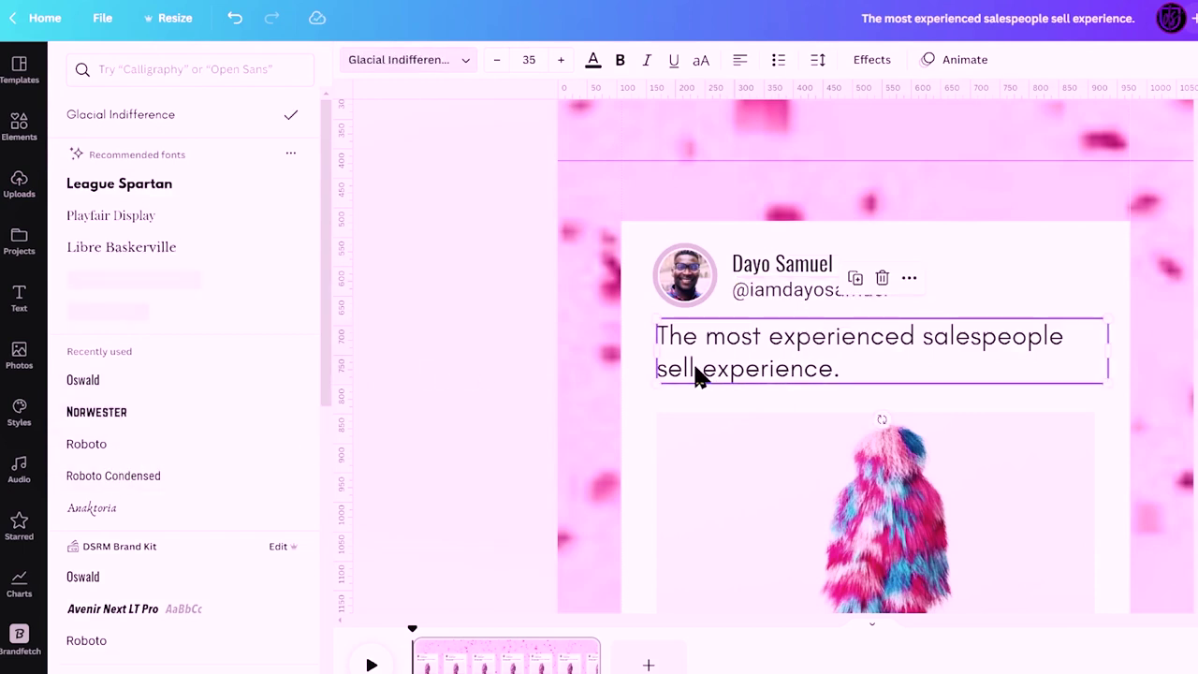
pyautogui.click(93, 386)
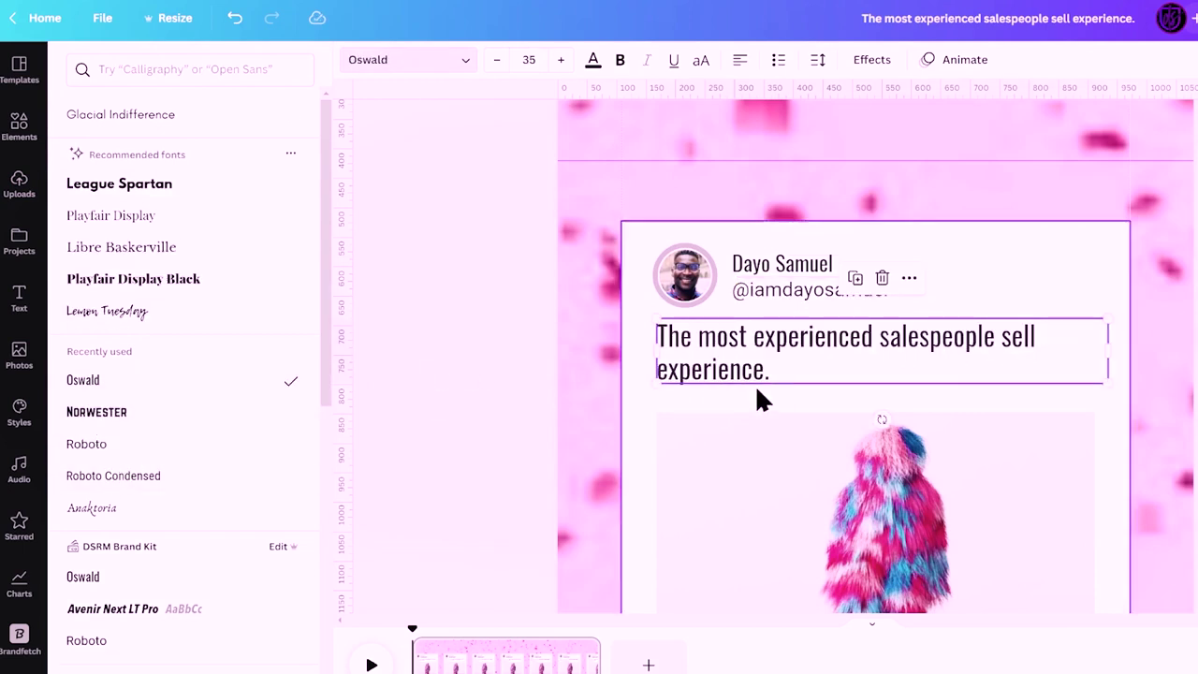
pyautogui.hotkey('ctrl', 'shift', 'k')
# Set the headline's line spacing to 1.18
pyautogui.click(818, 61)
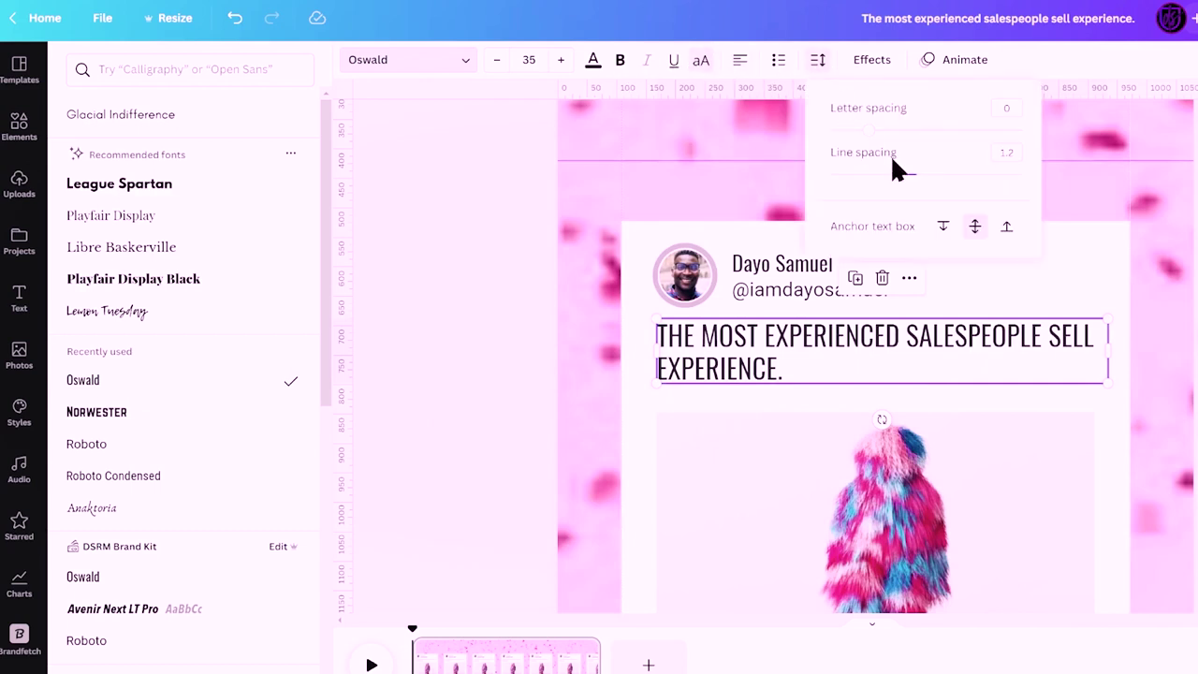
pyautogui.moveTo(900, 184)
pyautogui.mouseDown()
pyautogui.moveTo(908, 178)
pyautogui.moveTo(895, 178)
pyautogui.mouseUp()
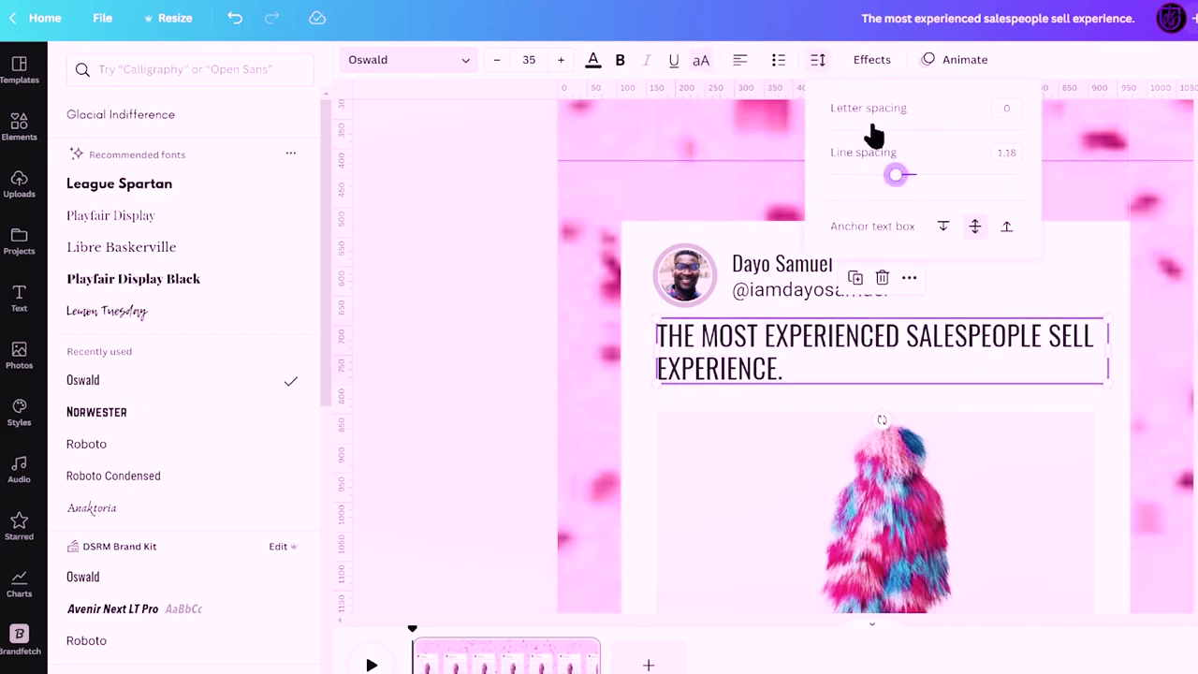
pyautogui.click(446, 360)
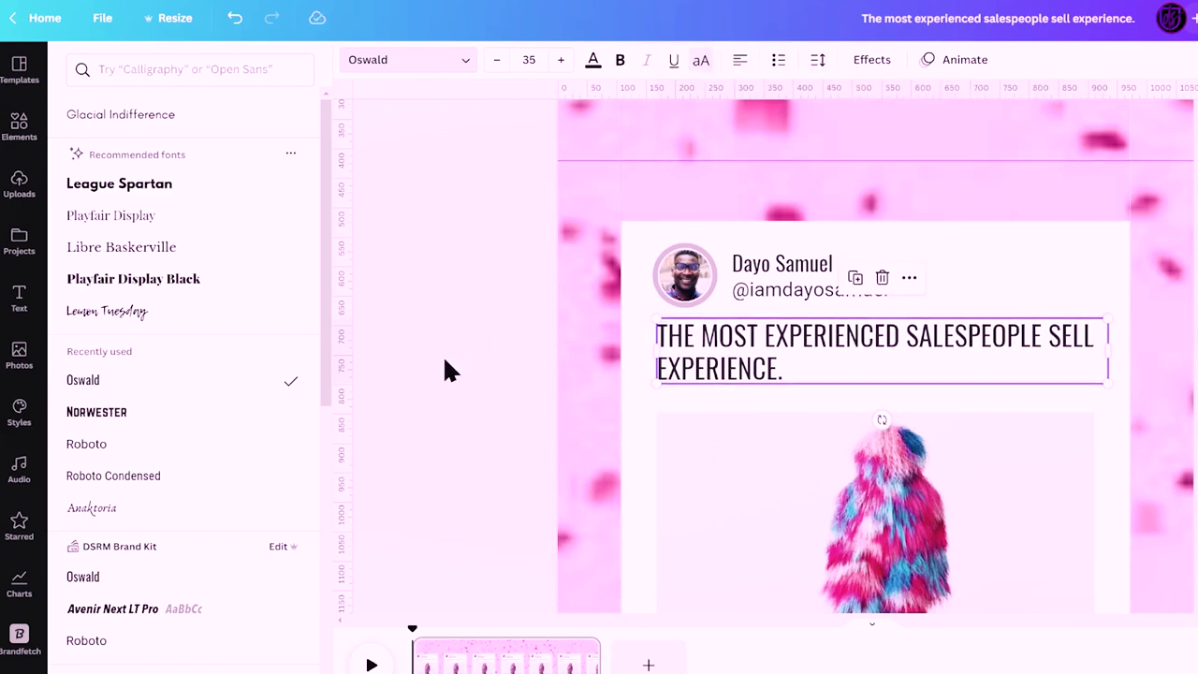
# Set the headline's font size to 42 and nudge the text slightly downwards below the handle
pyautogui.click(528, 59)
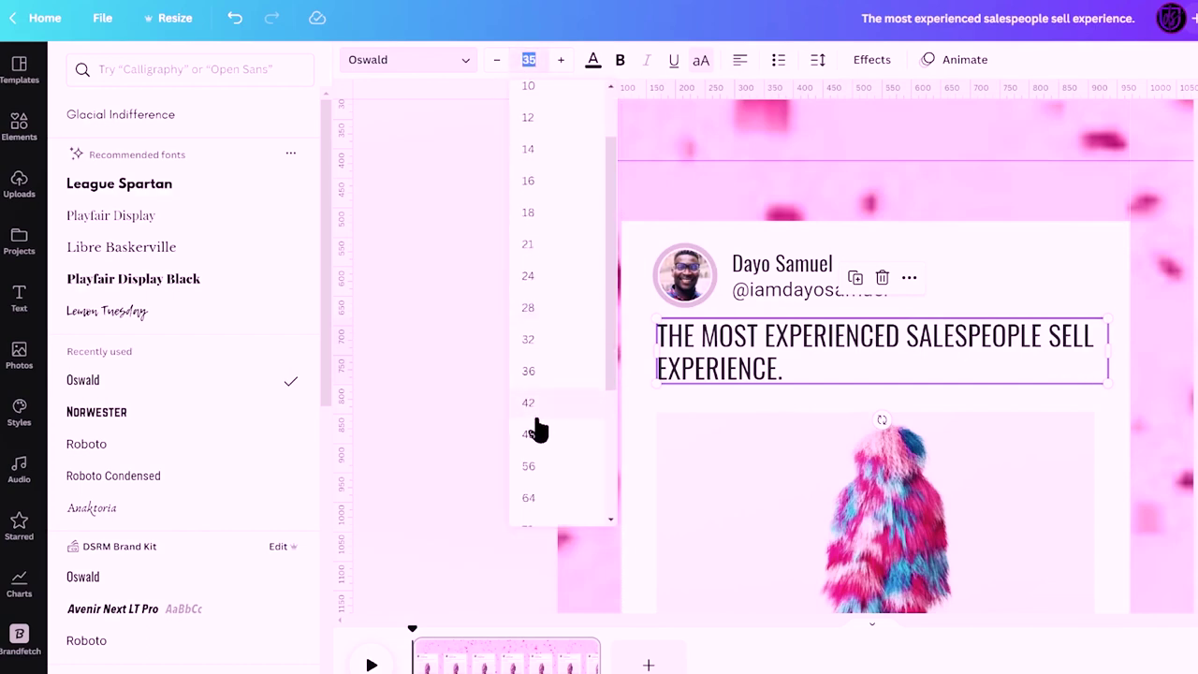
pyautogui.click(531, 403)
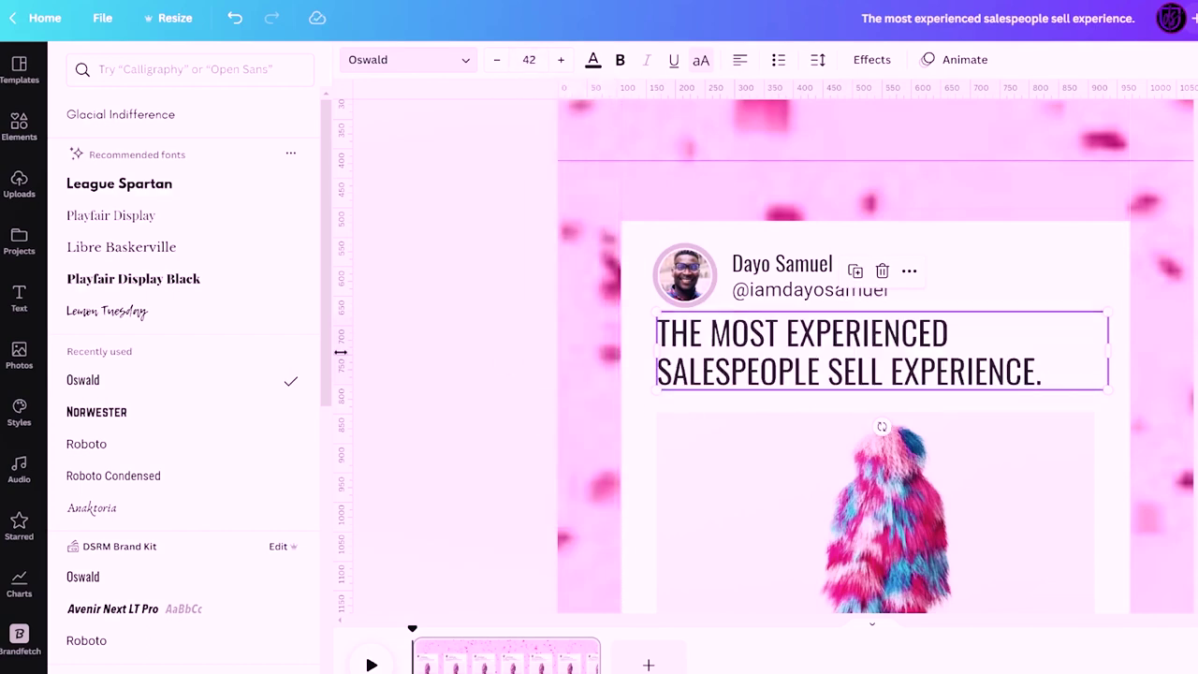
pyautogui.click(474, 341)
pyautogui.scroll(-5, 481, 337)
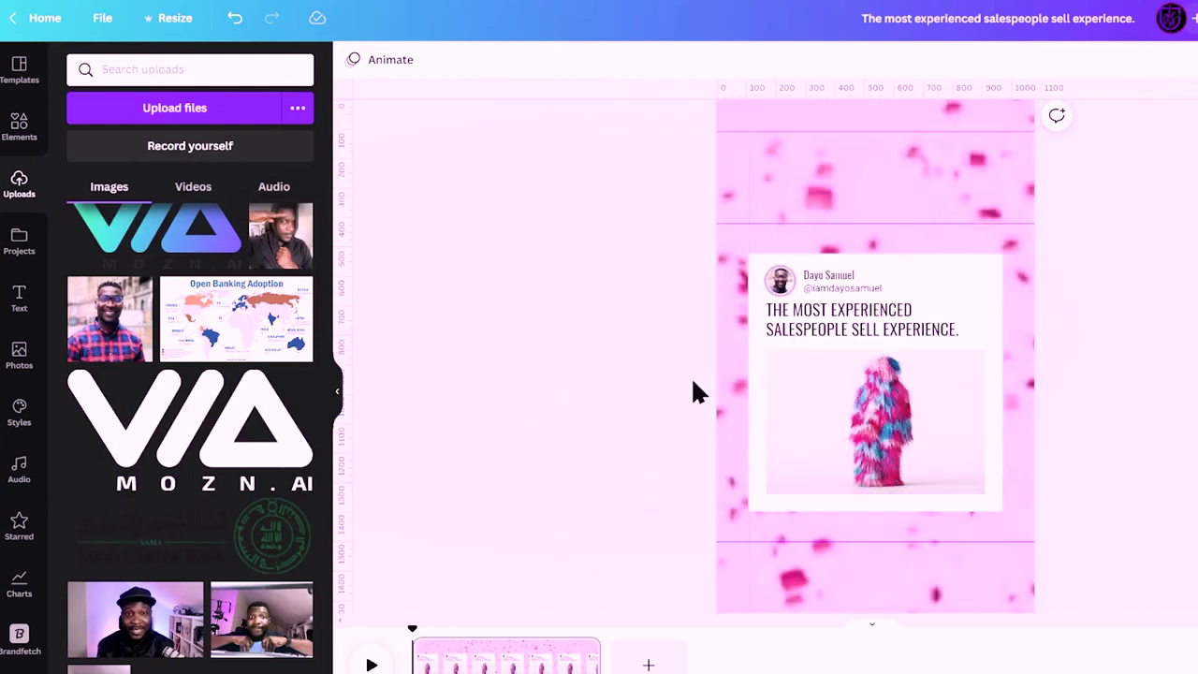
pyautogui.click(858, 338)
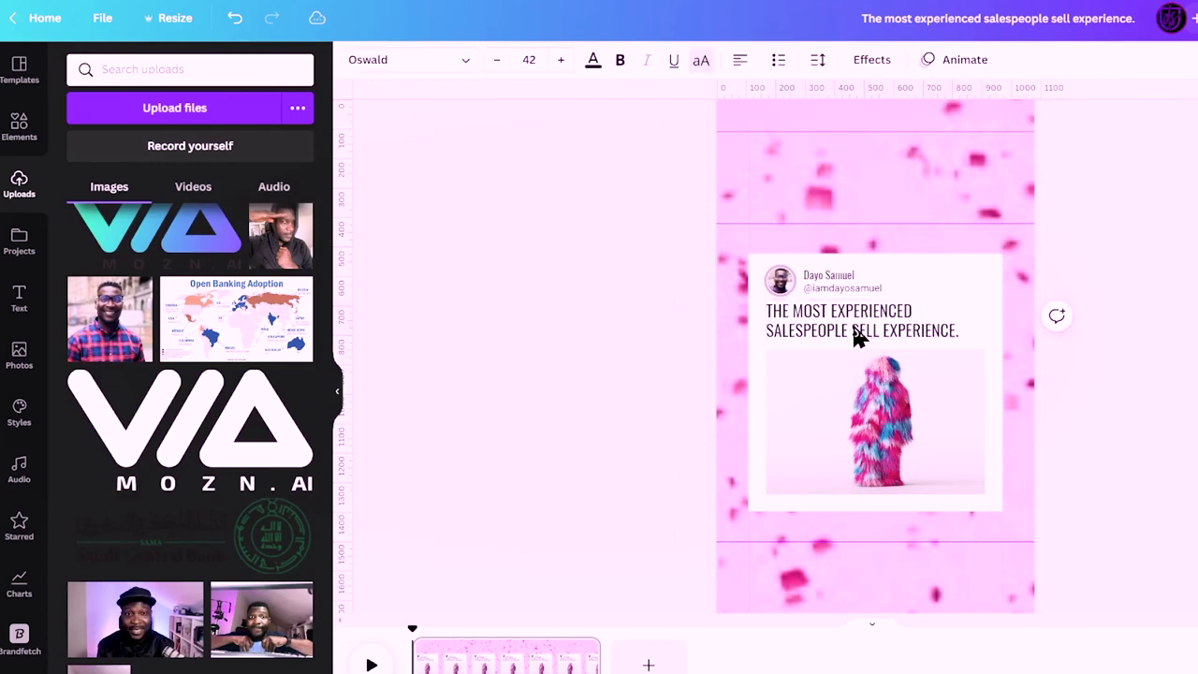
# Recolour the ring around the profile picture with the red from the Audacity2Lead brand palette
pyautogui.press('Tab')
pyautogui.scroll(5, 714, 331)
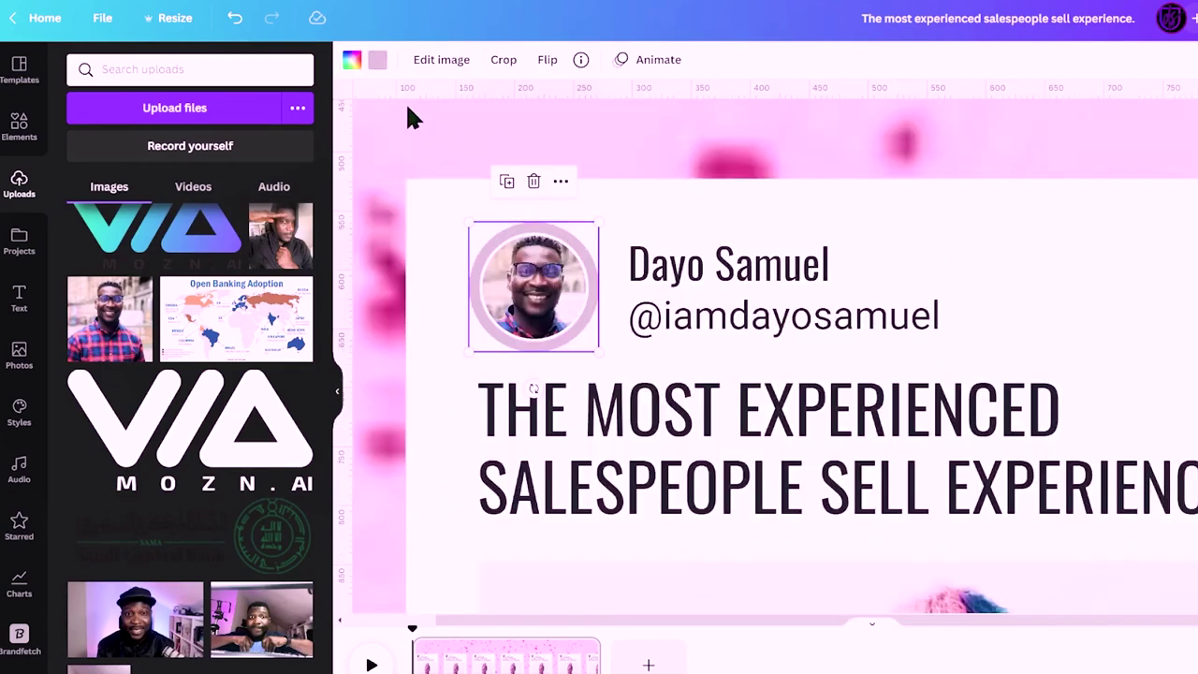
pyautogui.click(380, 61)
pyautogui.click(83, 329)
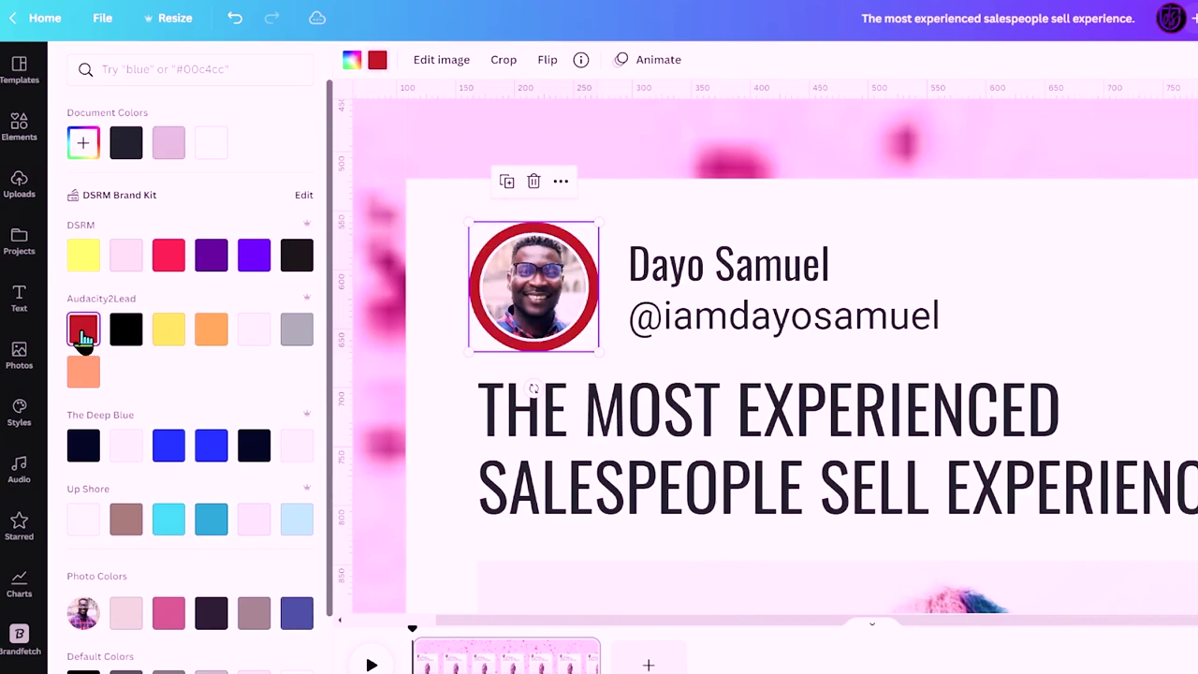
# Enlarge the whole post card with all its elements to about 907 by 918 and centre it on the page
pyautogui.hotkey('ctrl', 'a')
pyautogui.scroll(-5, 959, 402)
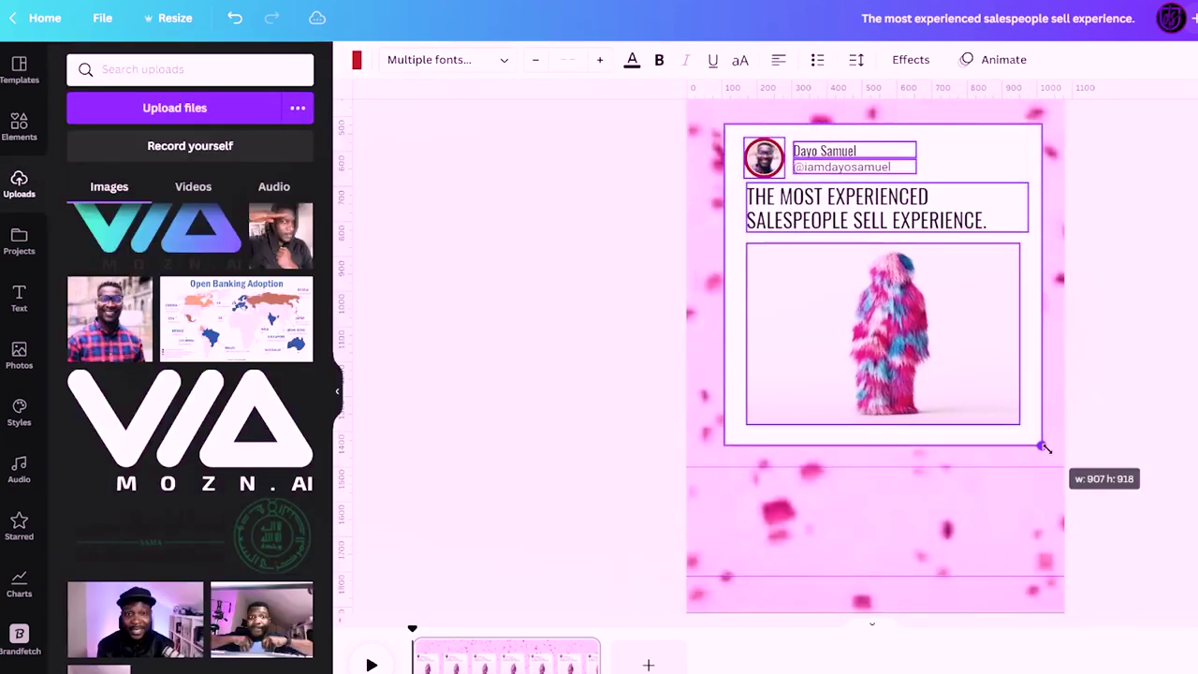
pyautogui.moveTo(959, 403); pyautogui.dragTo(916, 360)
pyautogui.scroll(2, 936, 374)
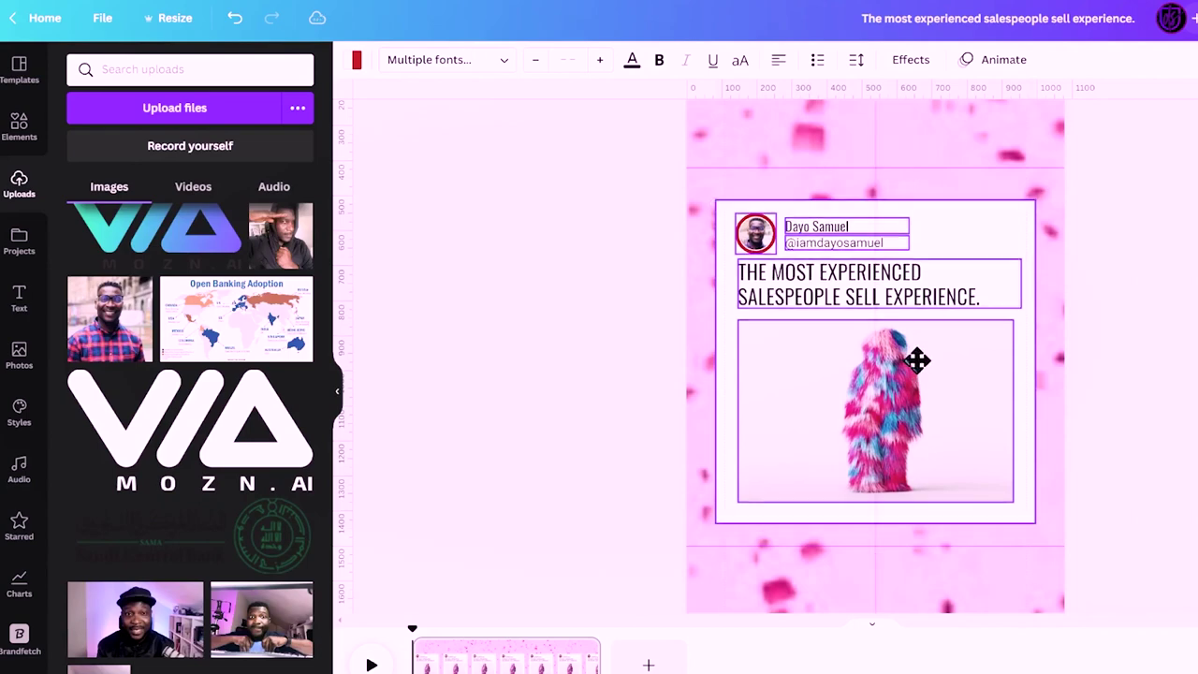
pyautogui.click(560, 307)
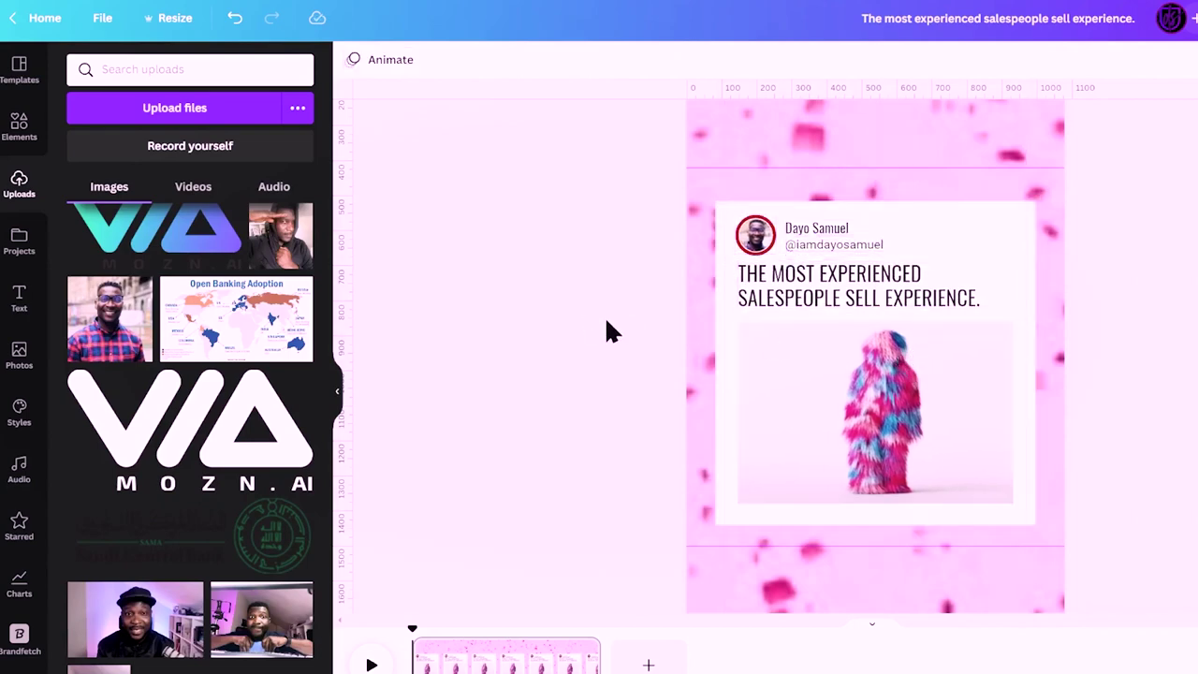
pyautogui.hotkey('ctrl', '-')
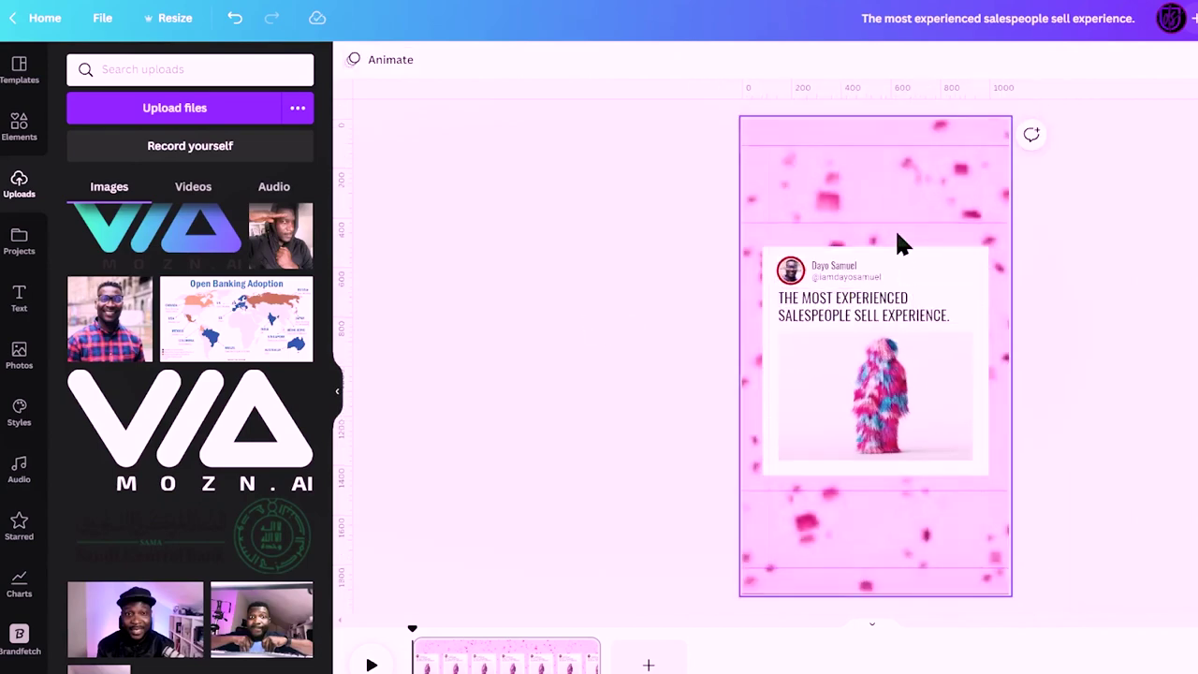
# Select the furry-character video on the card and search GIPHY for "selling"
pyautogui.click(875, 393)
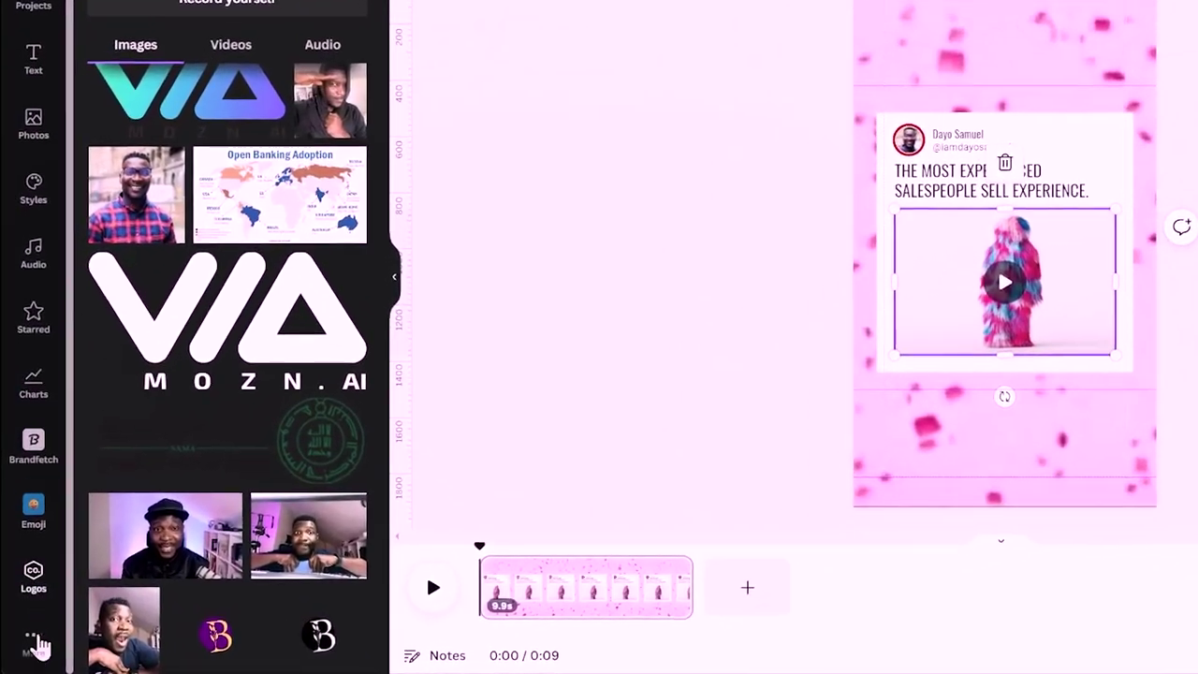
pyautogui.click(35, 644)
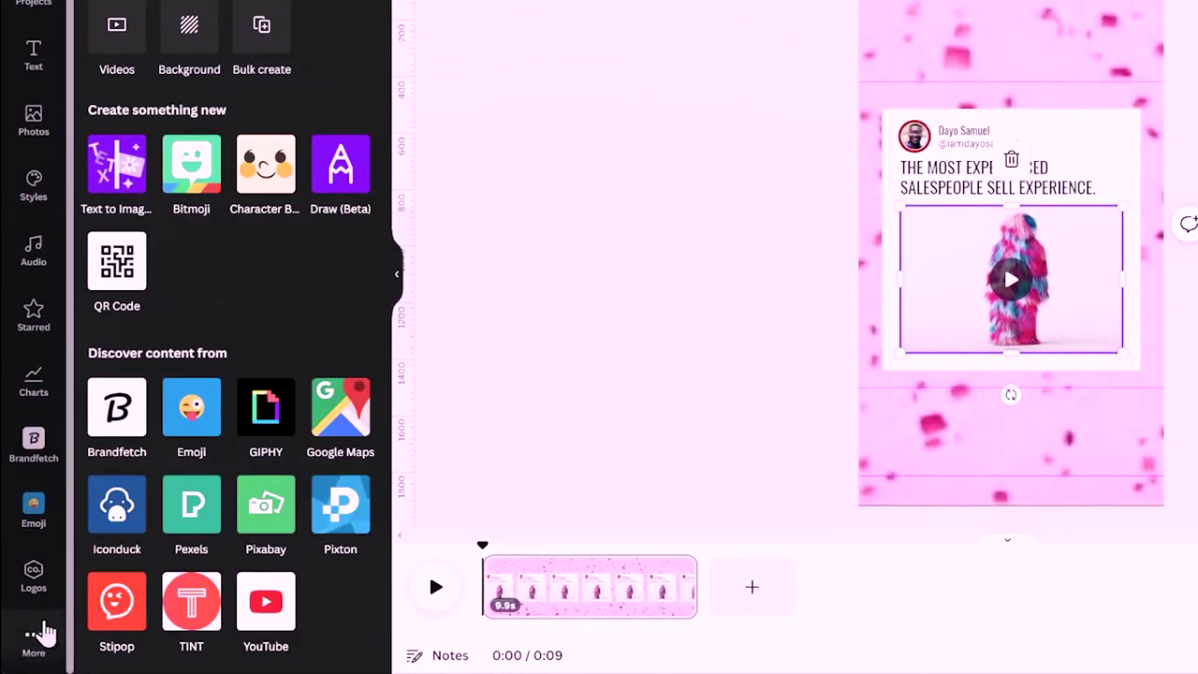
pyautogui.scroll(-2, 240, 268)
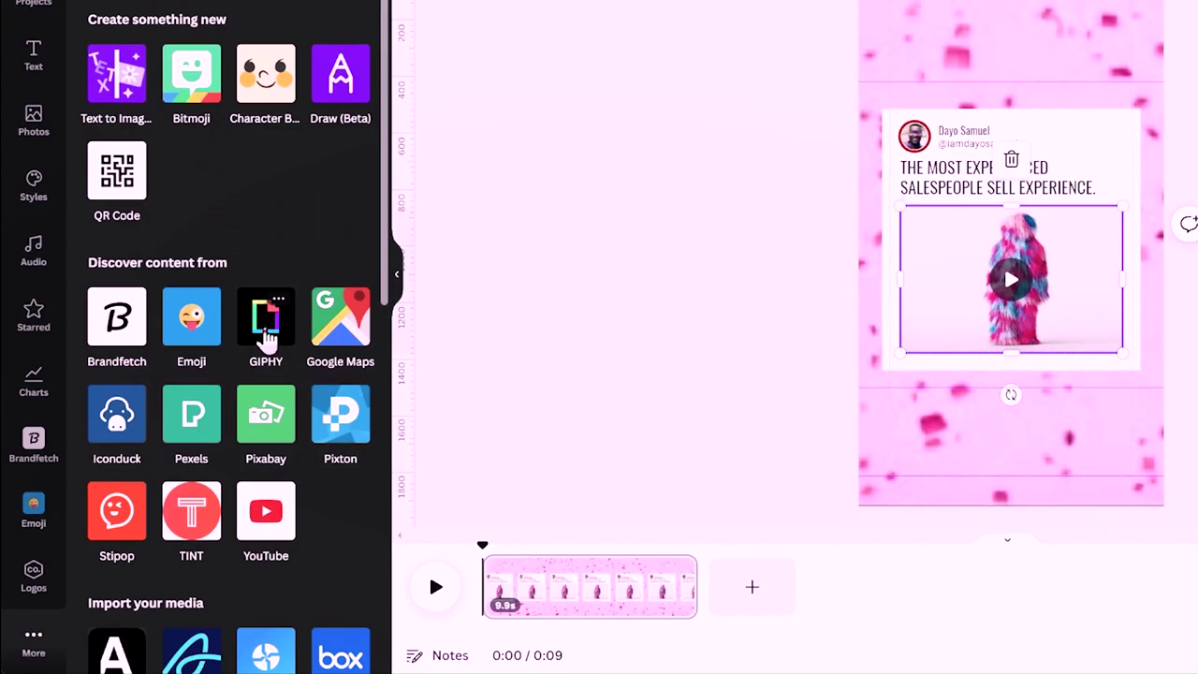
pyautogui.click(266, 330)
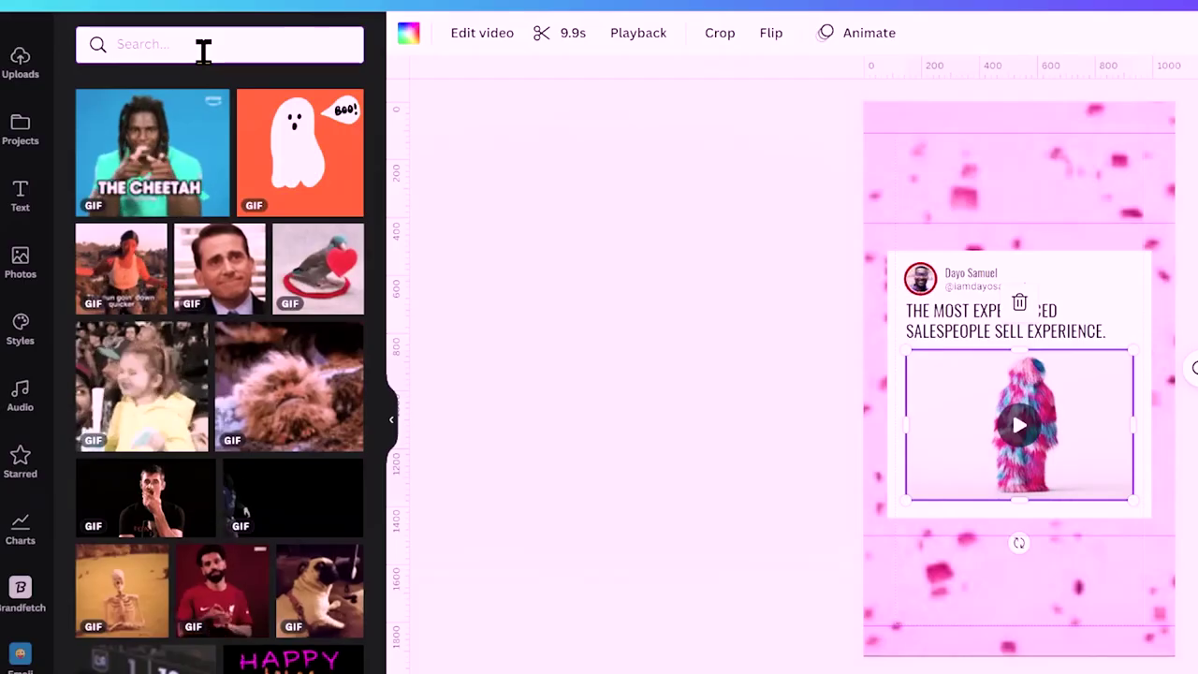
pyautogui.write('selling')
pyautogui.press('Return')
# Replace the furry-character video on the card with the "Let's get ready to bundle!!" GIF from the results
pyautogui.scroll(-5, 169, 402)
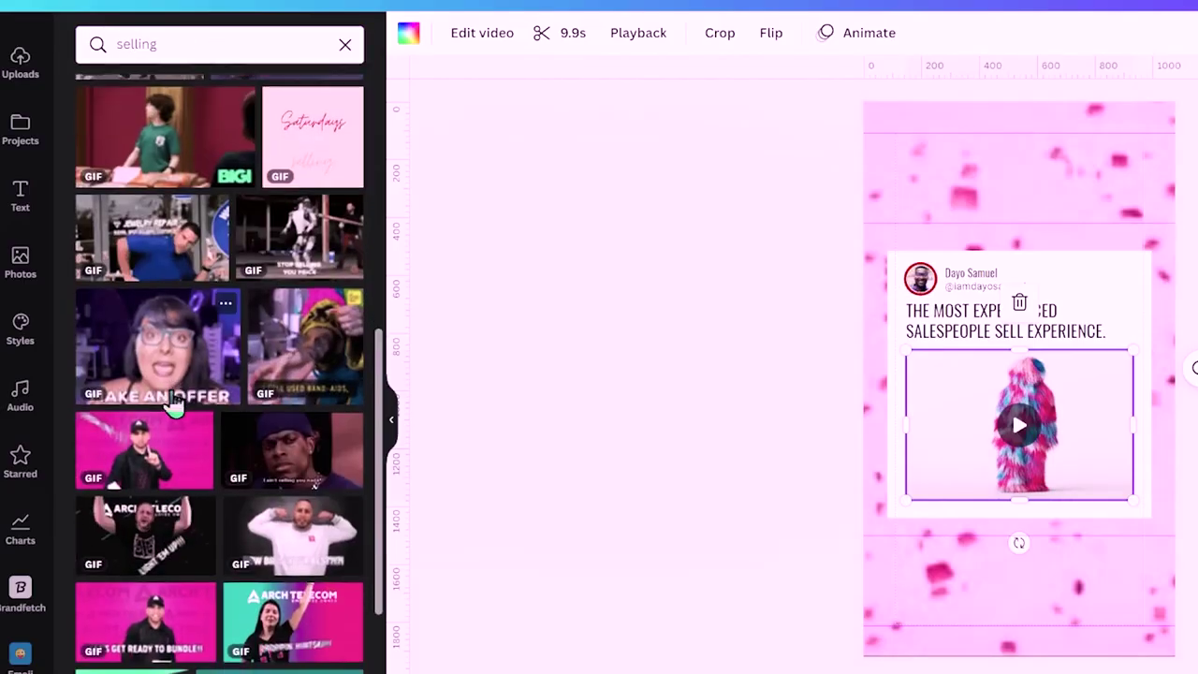
pyautogui.scroll(-2, 140, 365)
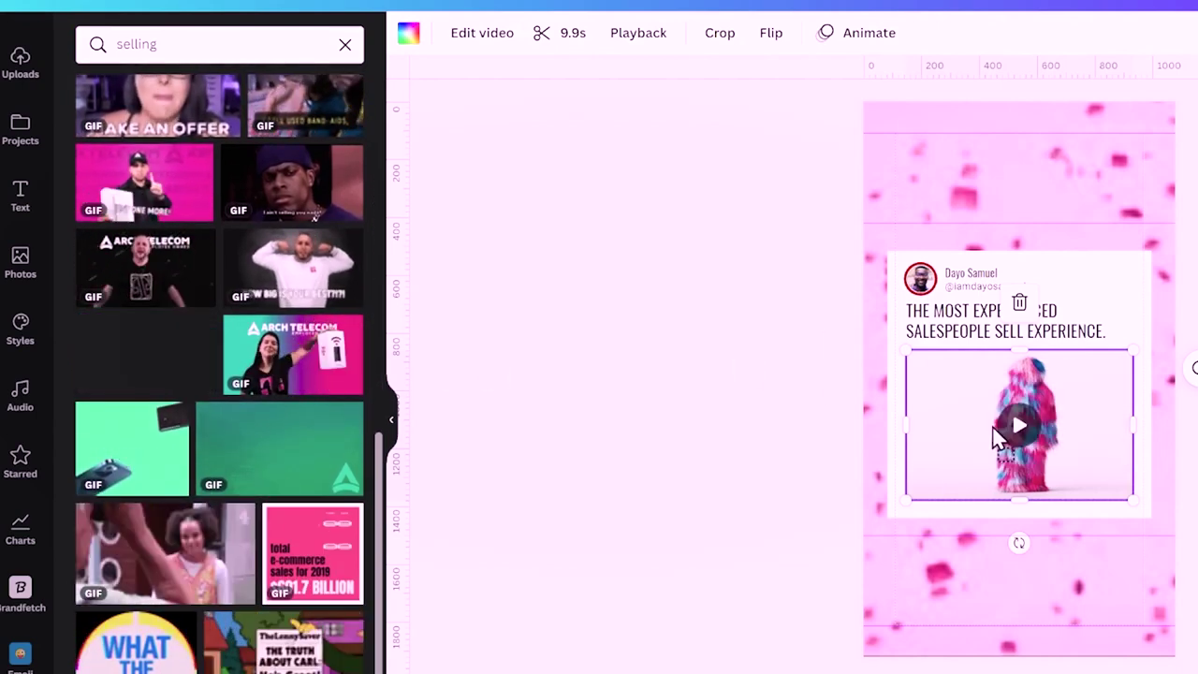
pyautogui.moveTo(997, 435); pyautogui.dragTo(982, 432)
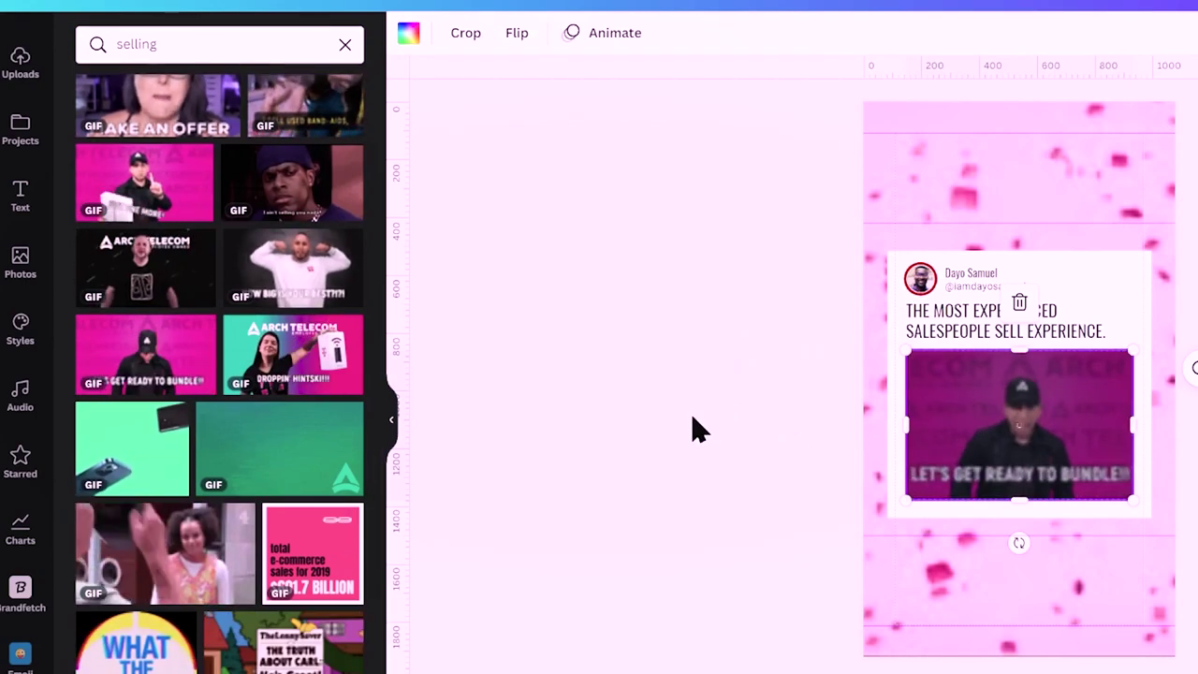
pyautogui.click(636, 534)
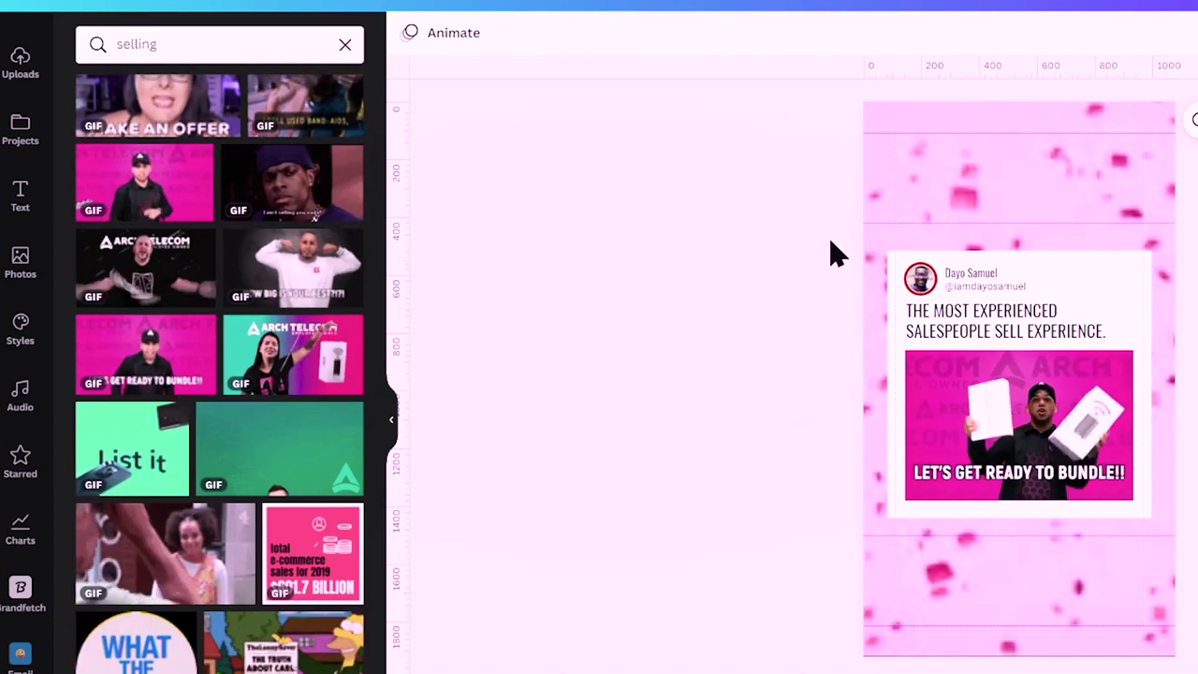
# Search the elements library for "social meida" and restrict the results to videos
pyautogui.click(193, 46)
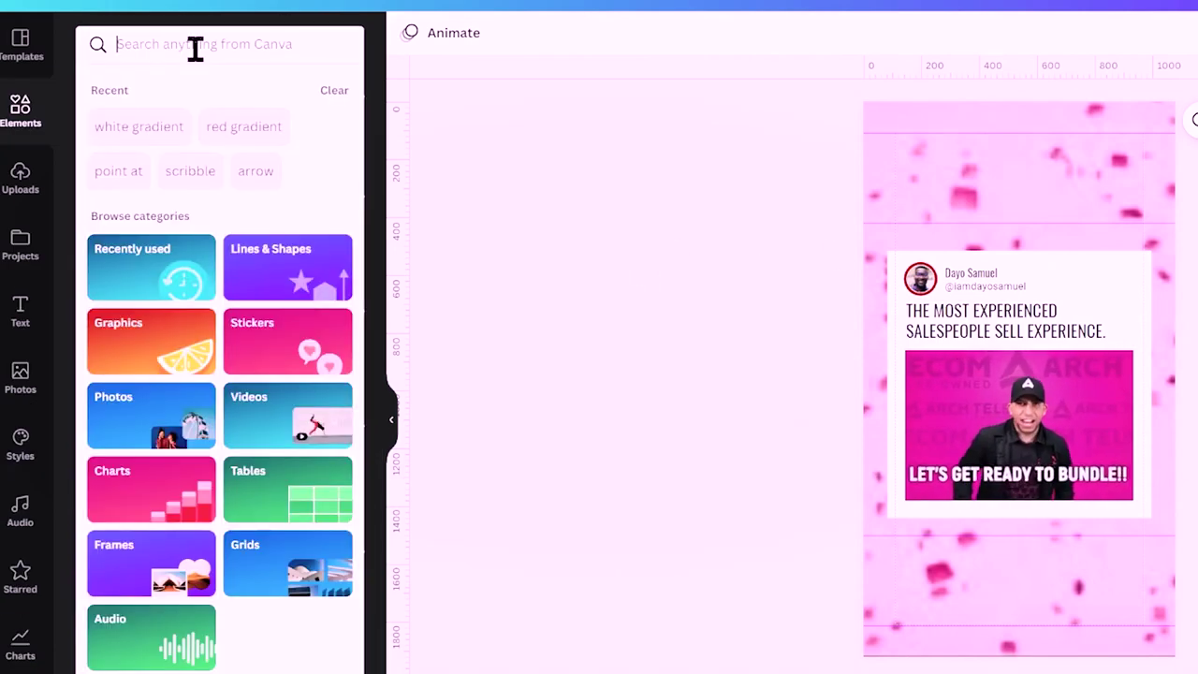
pyautogui.write('social')
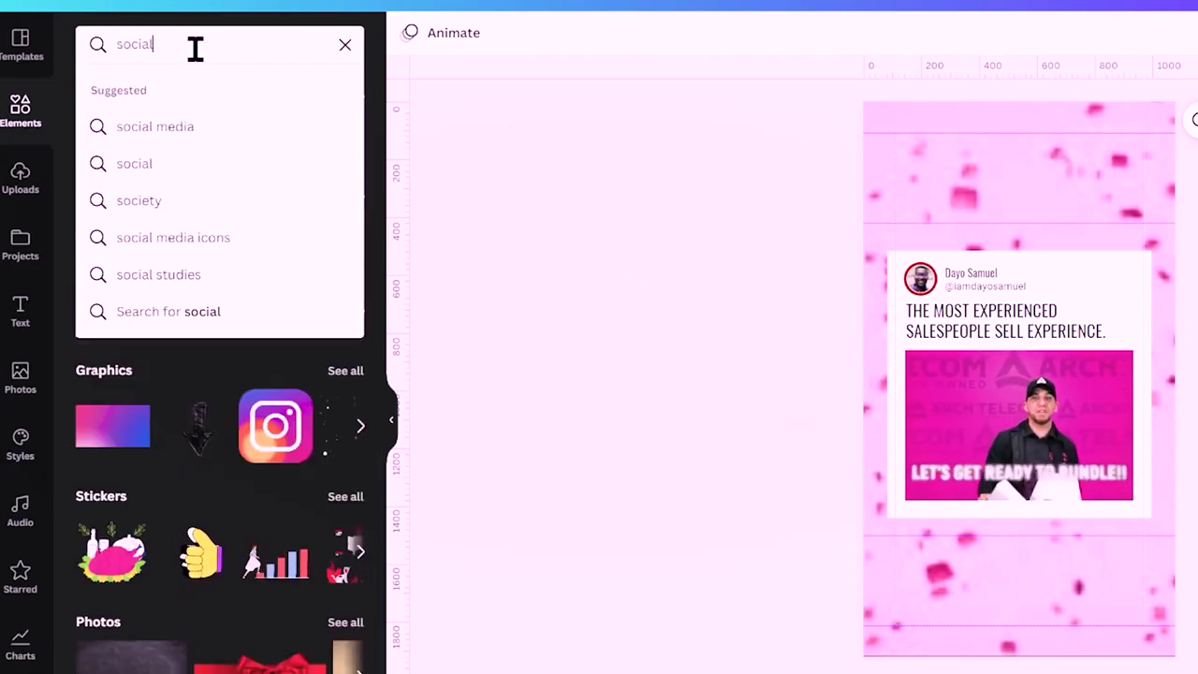
pyautogui.write(' meida')
pyautogui.press('Return')
pyautogui.click(278, 94)
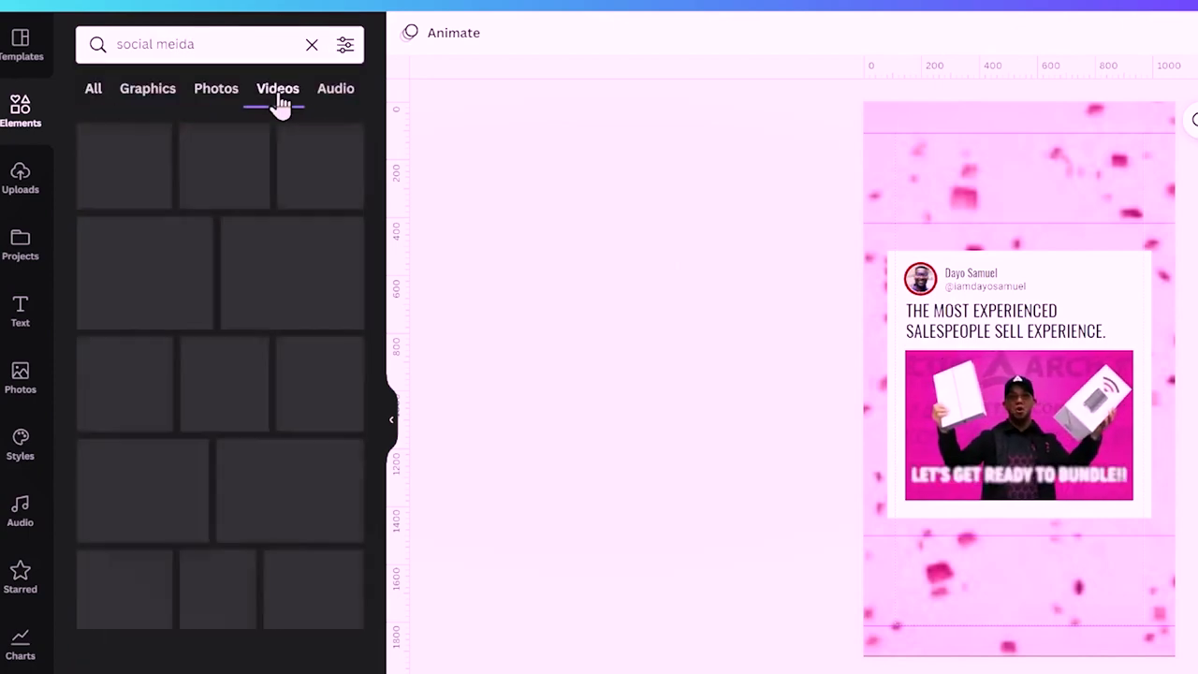
# Replace the pink confetti background with the 10-second dark video of floating social media icons
pyautogui.scroll(-5, 218, 338)
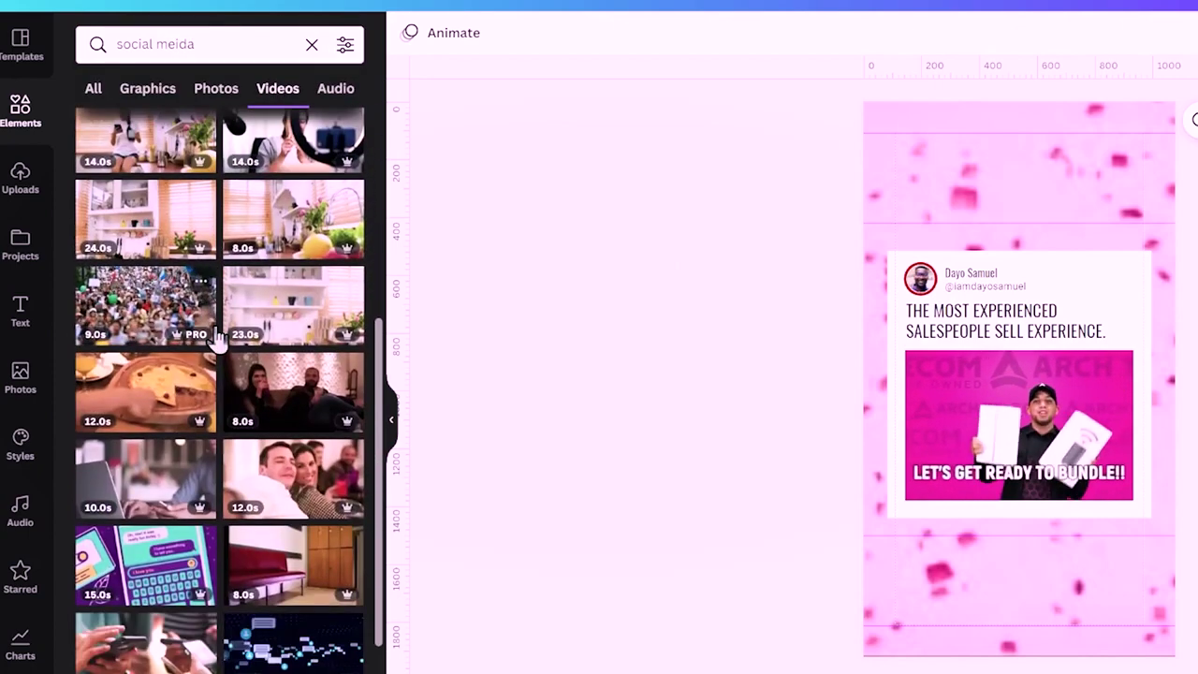
pyautogui.scroll(-3, 217, 339)
pyautogui.scroll(-7, 217, 339)
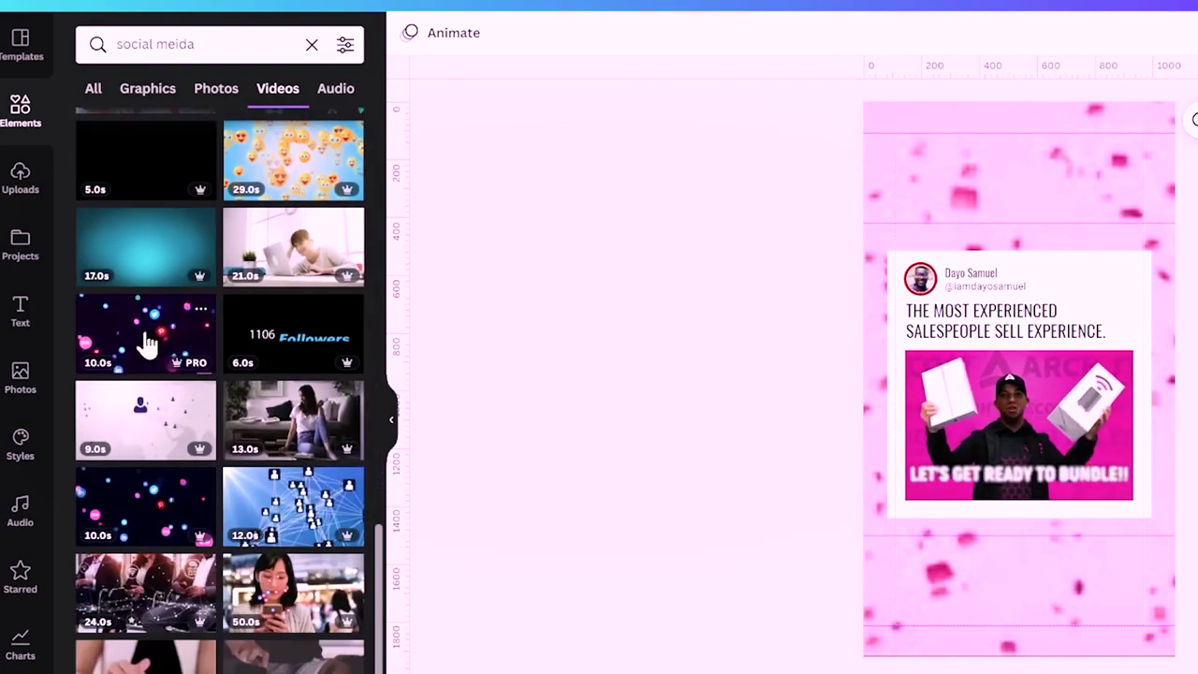
pyautogui.moveTo(148, 342); pyautogui.dragTo(888, 185)
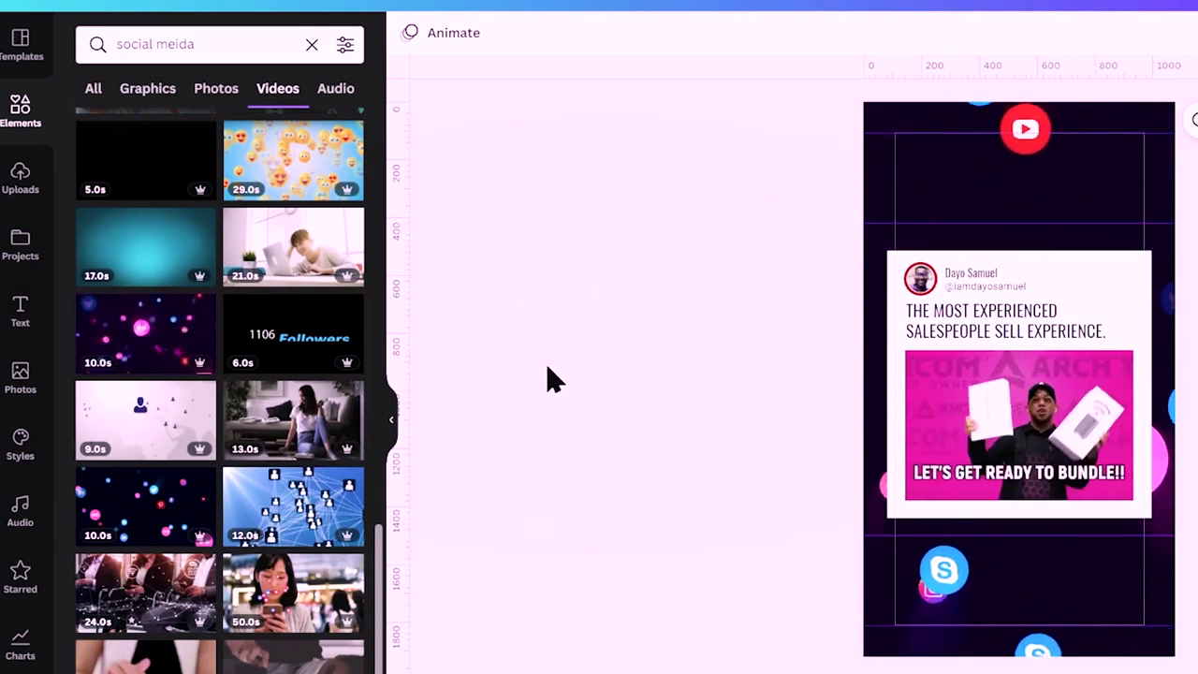
pyautogui.scroll(-3, 247, 467)
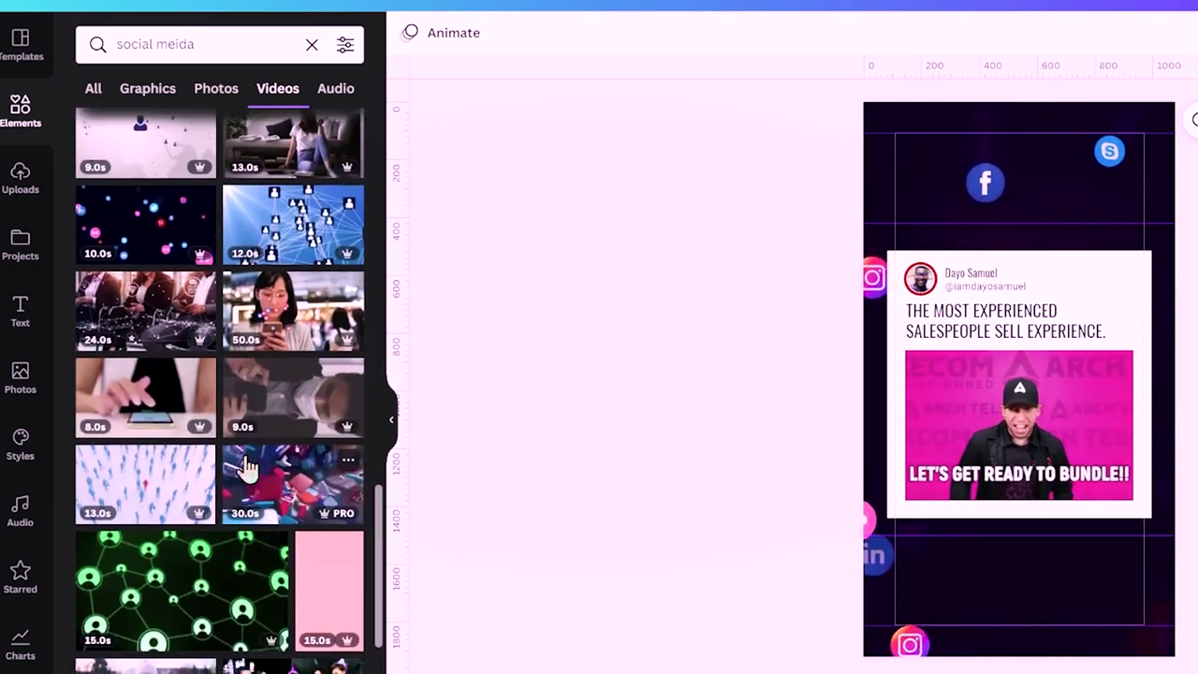
# Search the video elements for "selling" and replace the background with the 29-second blue digital human figure video
pyautogui.scroll(-2, 248, 468)
pyautogui.click(214, 40)
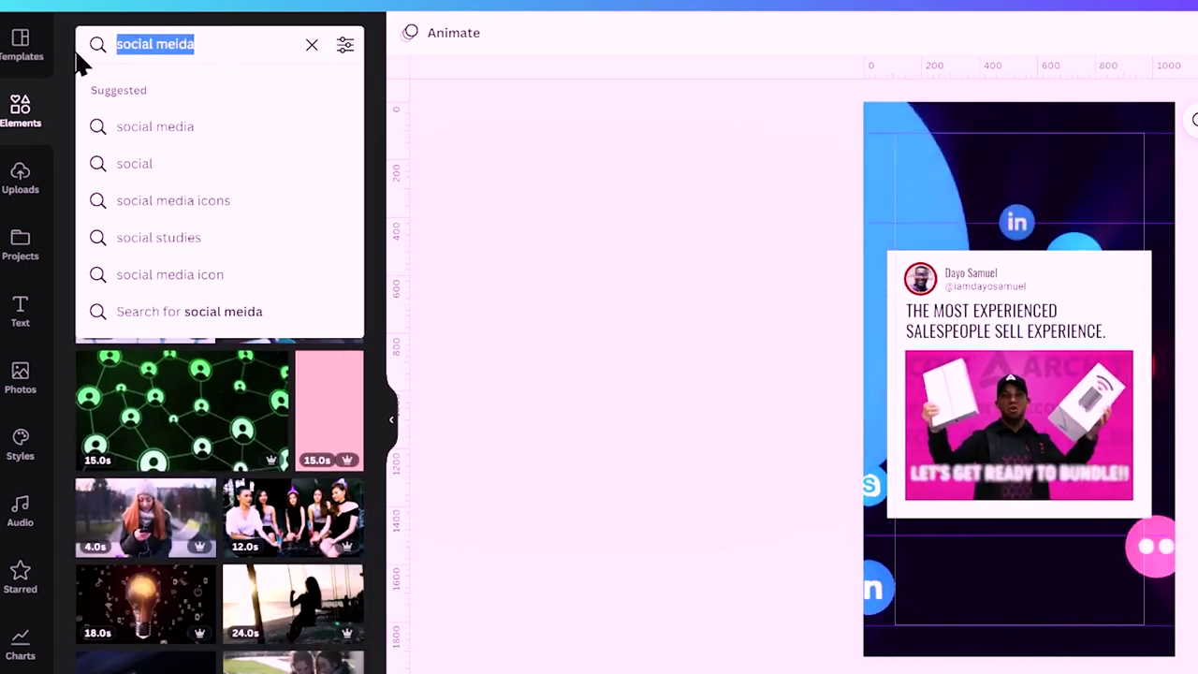
pyautogui.write('selling')
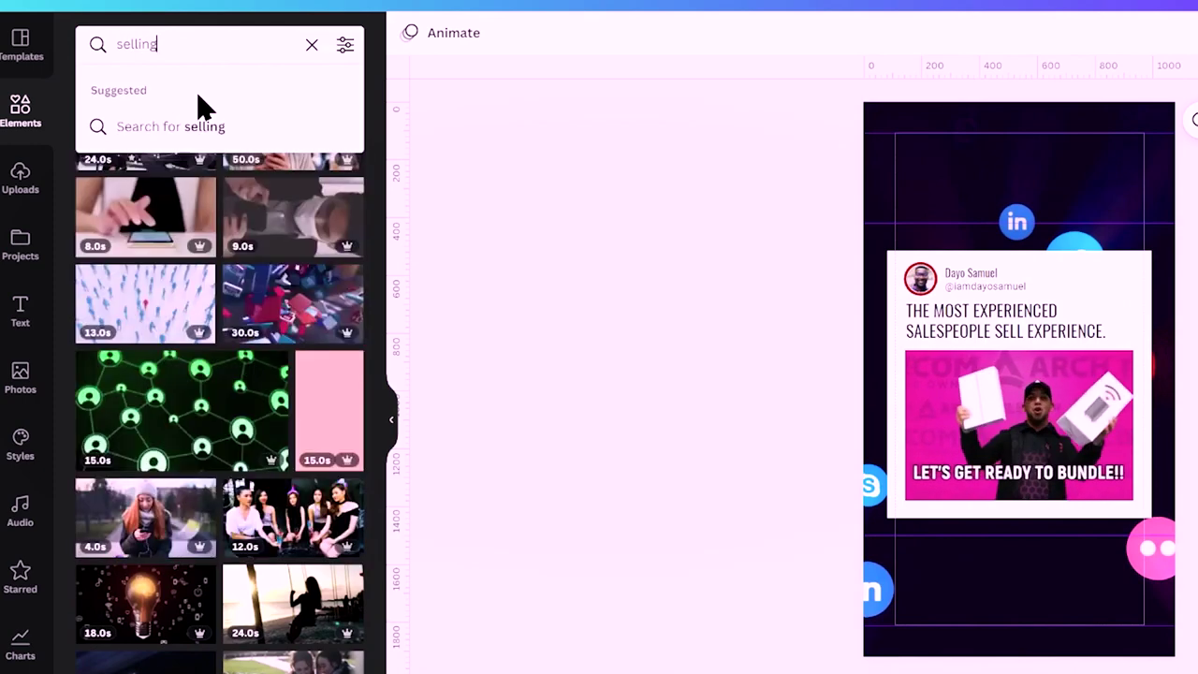
pyautogui.press('Return')
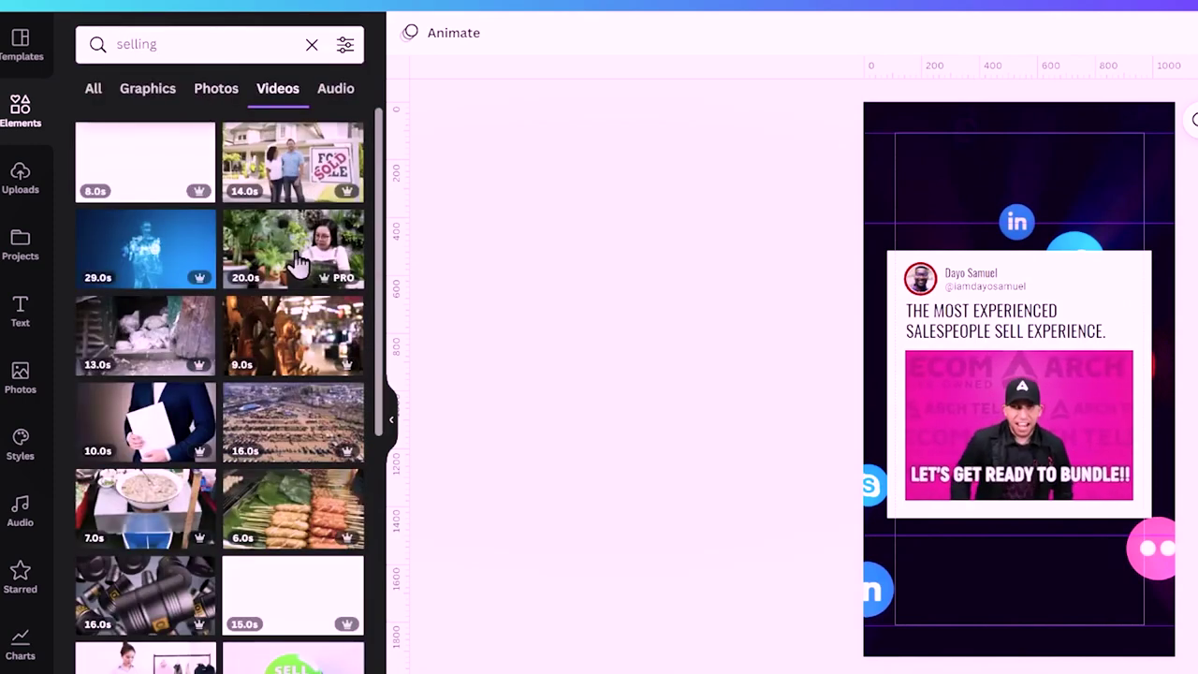
pyautogui.moveTo(147, 267); pyautogui.dragTo(884, 171)
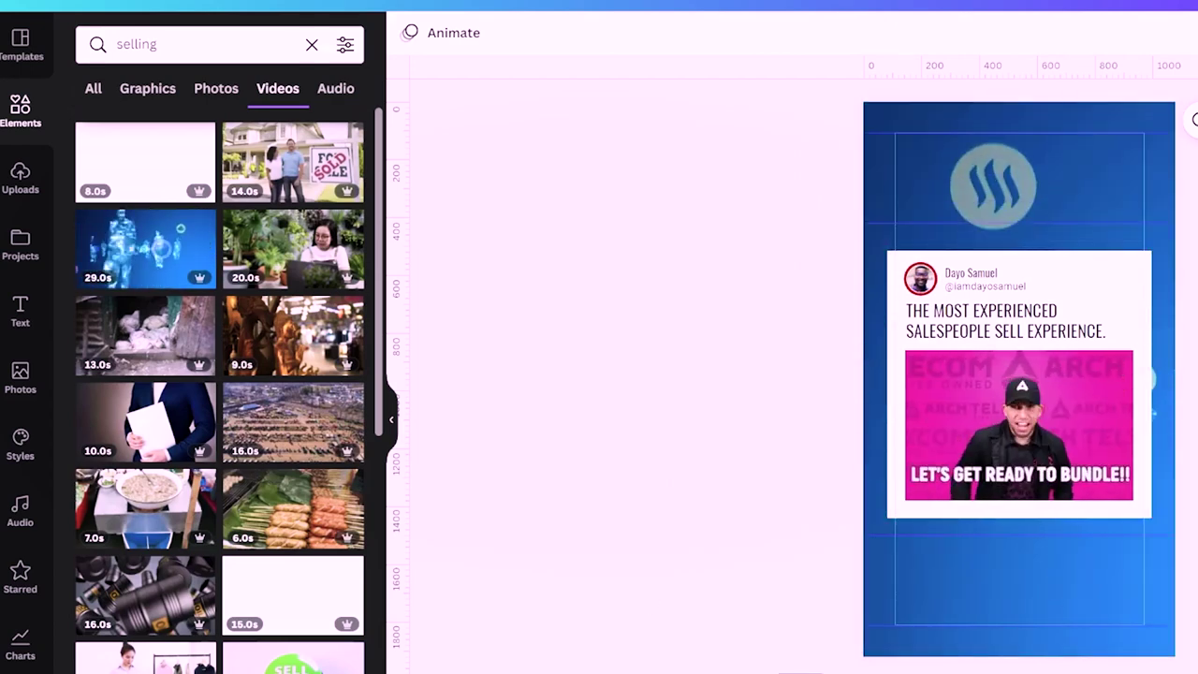
# Trim the background video to a 6.5-second segment and shift that segment toward the middle of the clip
pyautogui.click(967, 631)
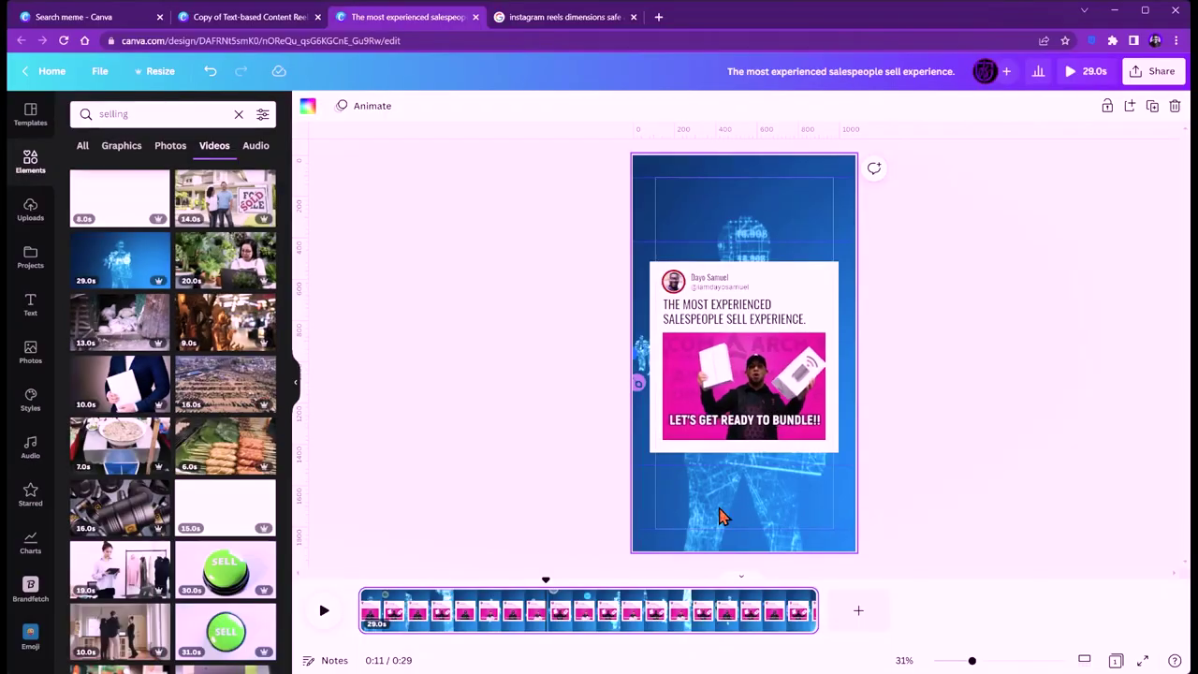
pyautogui.doubleClick(983, 598)
pyautogui.click(330, 107)
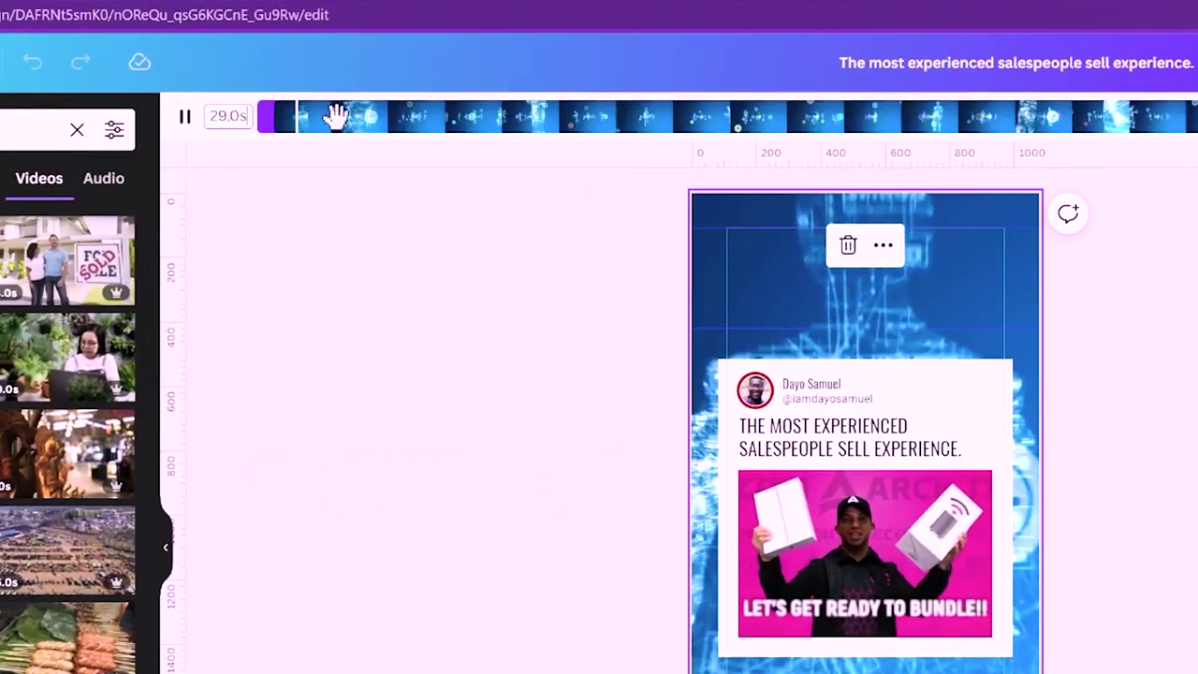
pyautogui.moveTo(260, 116); pyautogui.dragTo(637, 116)
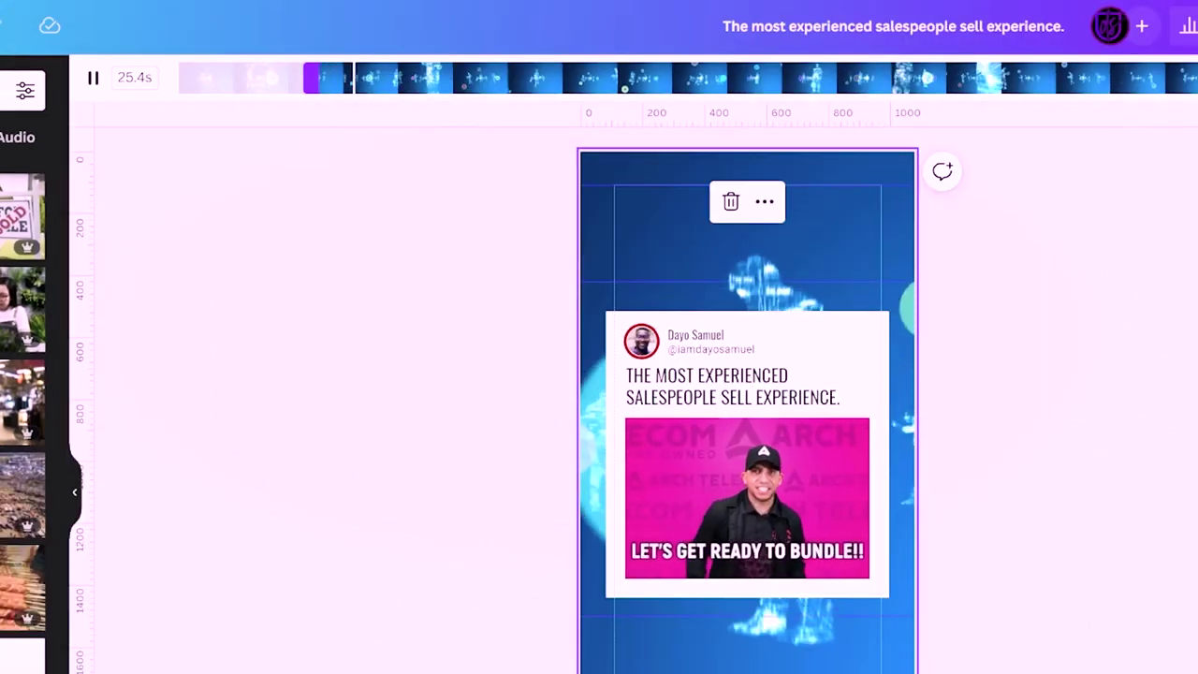
pyautogui.moveTo(1193, 77); pyautogui.dragTo(655, 83)
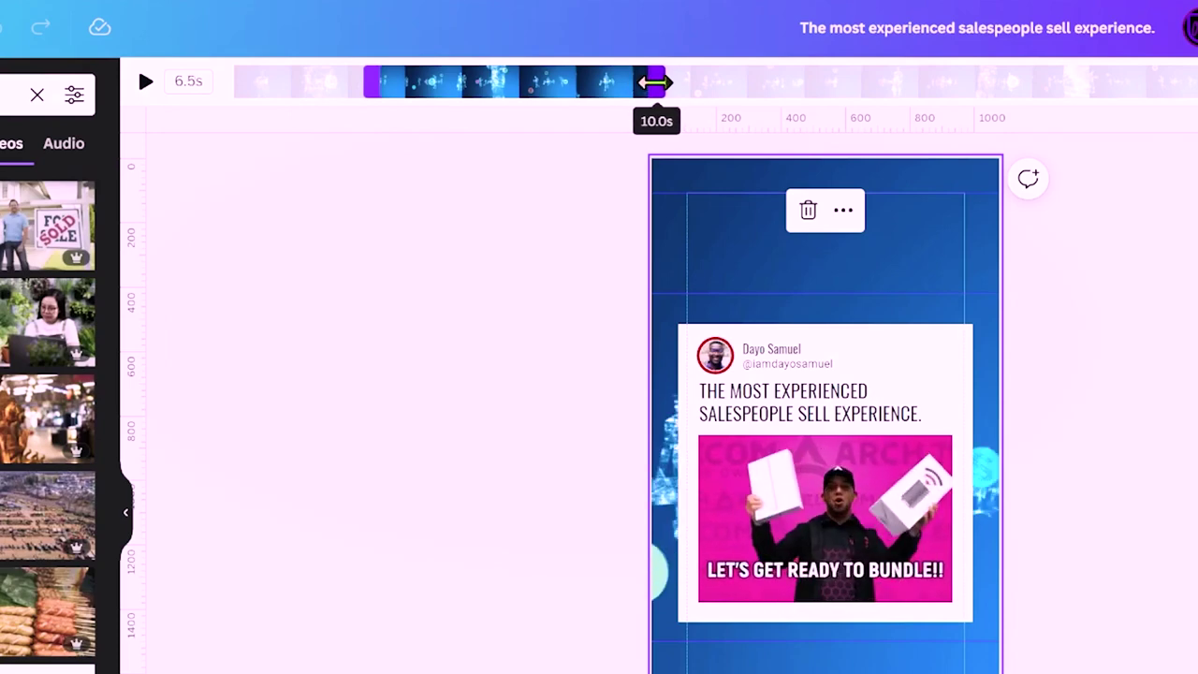
pyautogui.moveTo(529, 83); pyautogui.dragTo(931, 91)
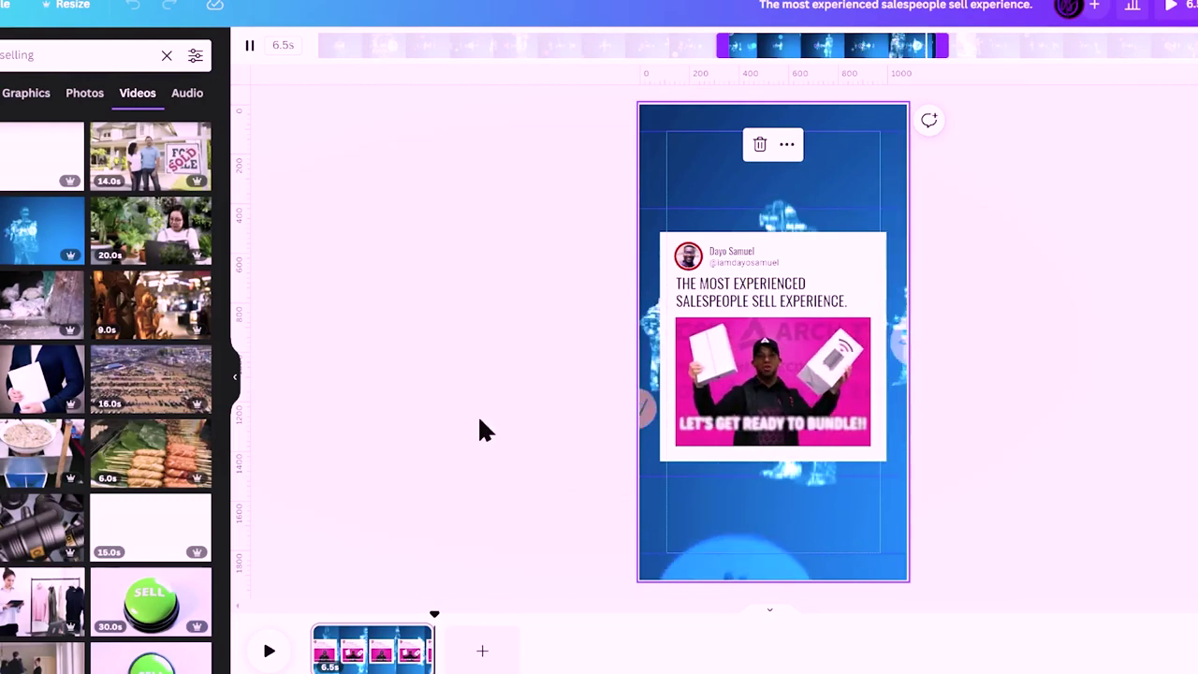
pyautogui.click(439, 476)
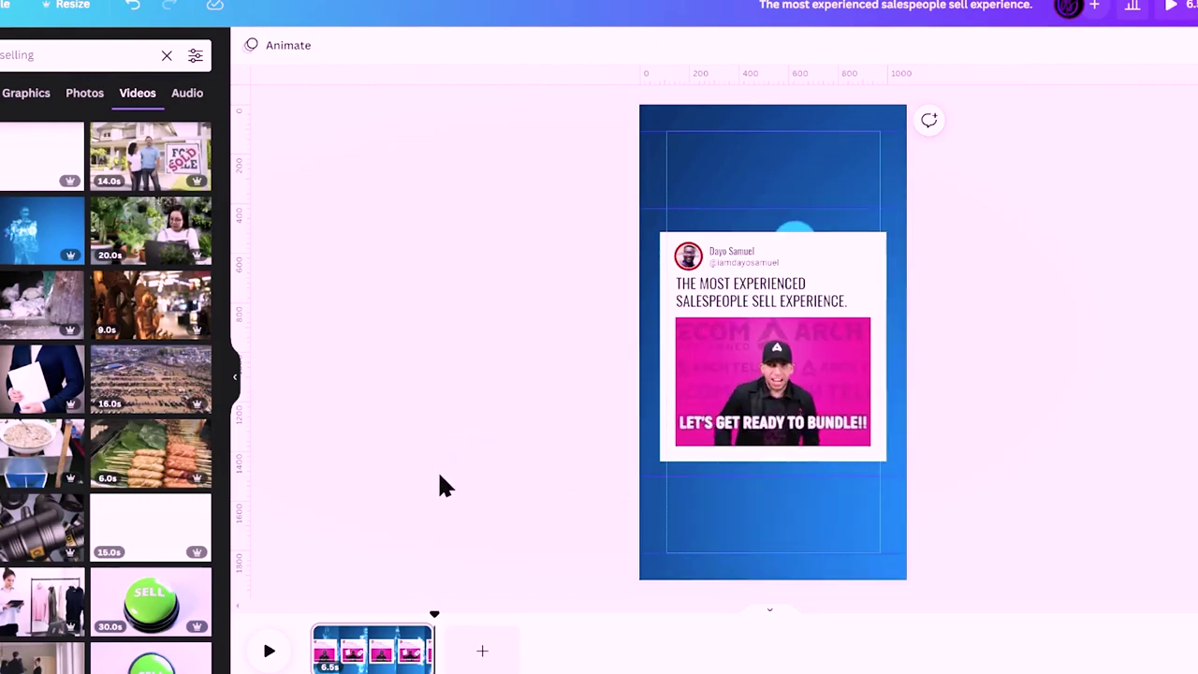
# Extend the duration of the first page in the timeline to 7.4 seconds
pyautogui.click(367, 666)
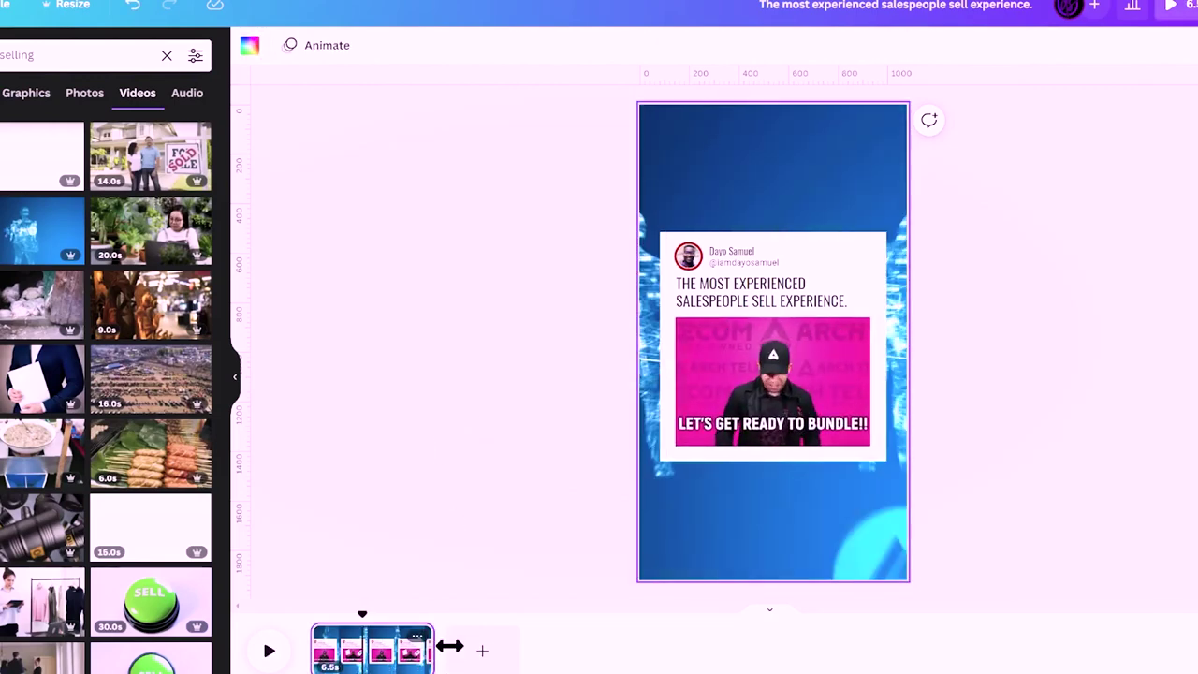
pyautogui.moveTo(449, 646); pyautogui.dragTo(447, 644)
pyautogui.click(336, 486)
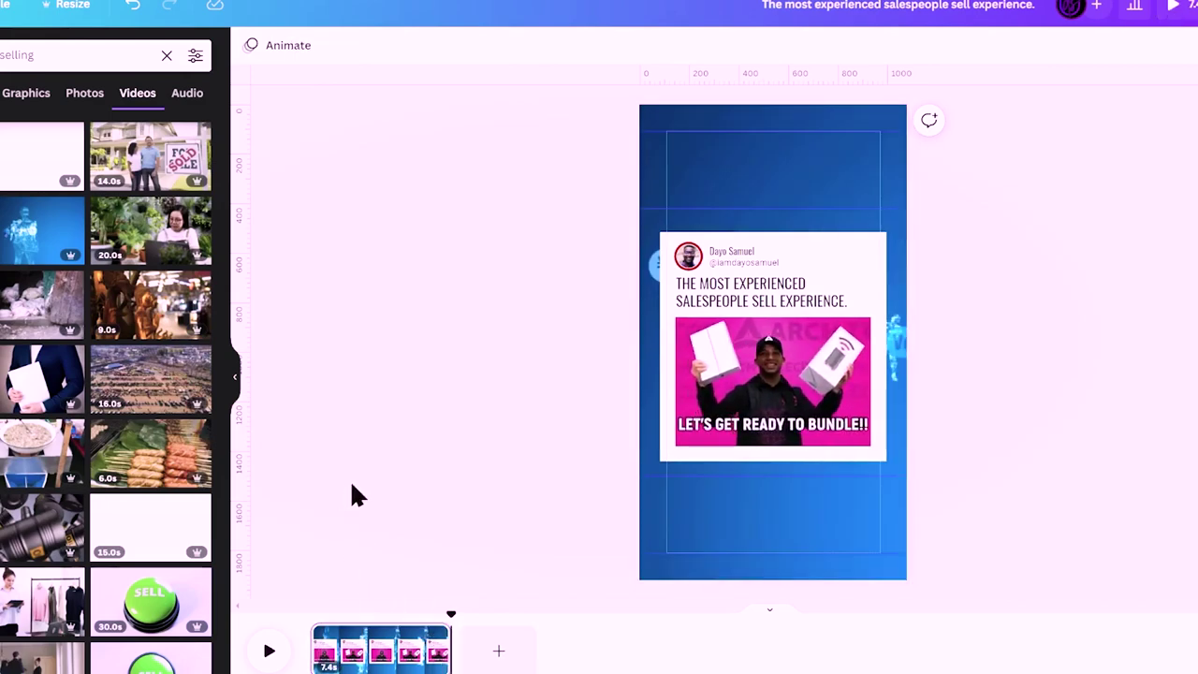
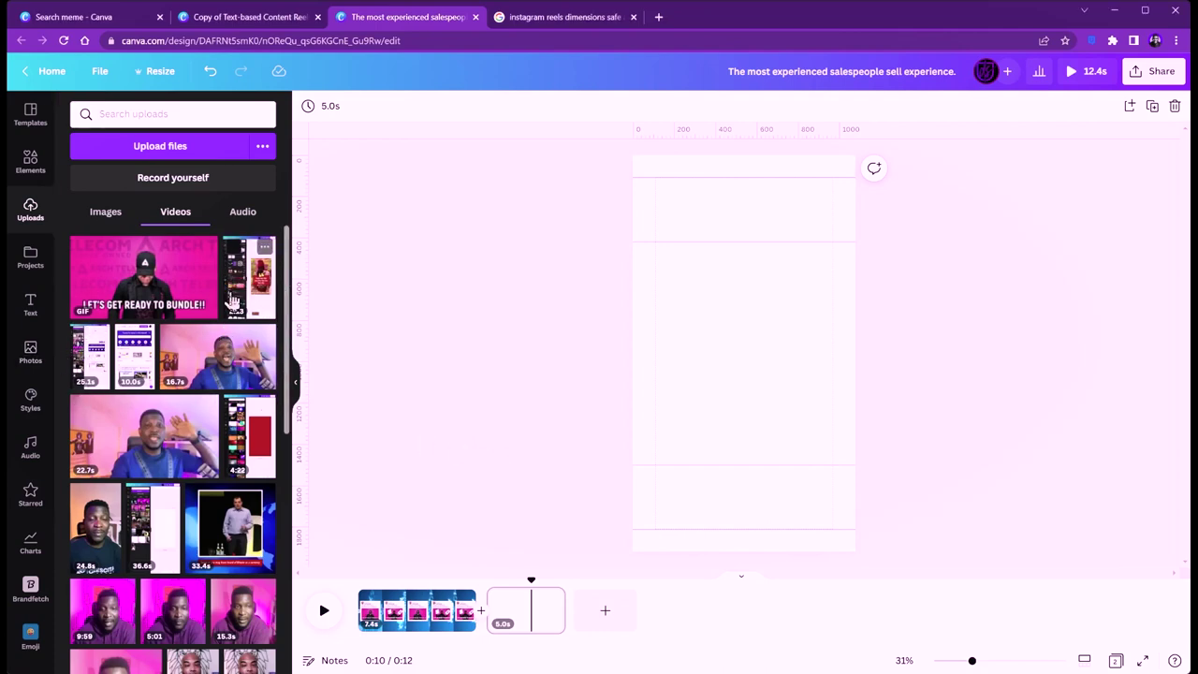
# Add the uploaded 4:22 screen recording with the red rectangle to the blank second page
pyautogui.scroll(-1, 232, 301)
pyautogui.click(248, 370)
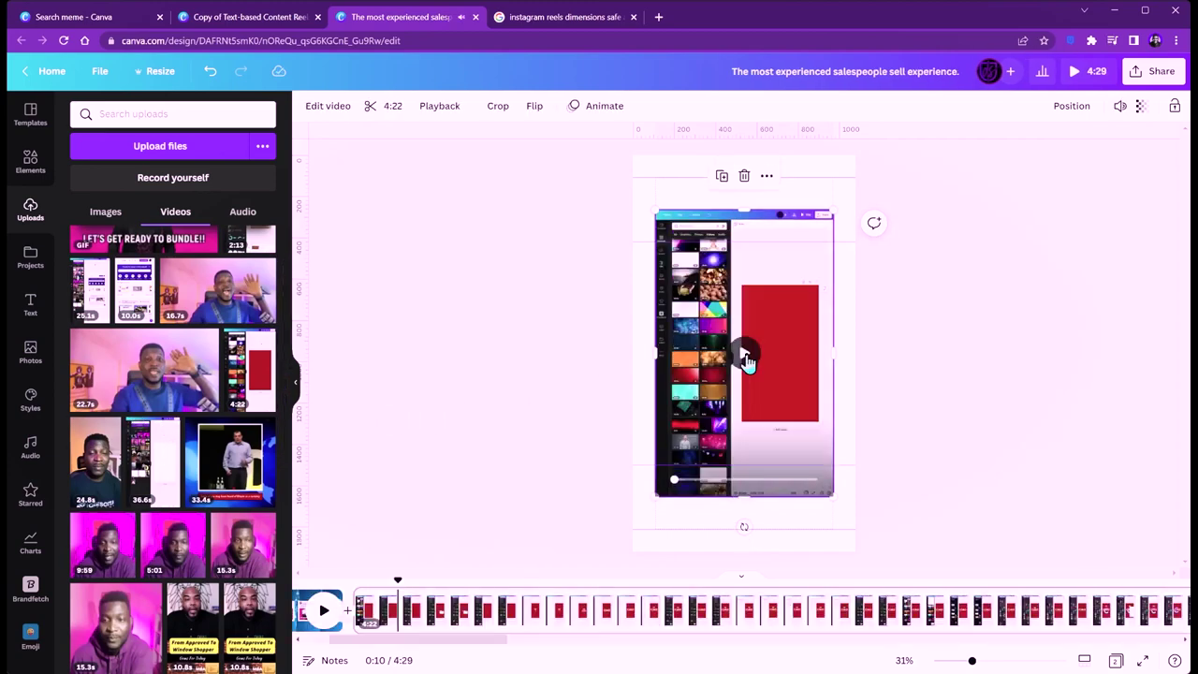
pyautogui.click(560, 321)
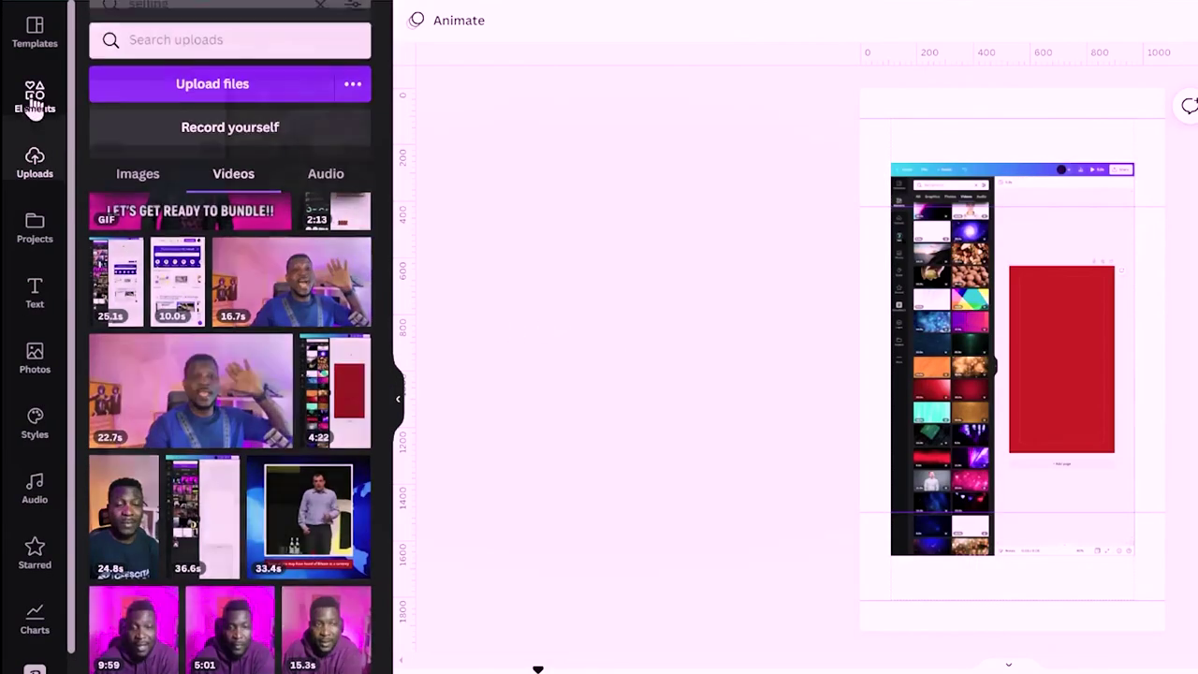
# Search the elements library for "phone frame", restrict the results to graphics and look through them
pyautogui.click(35, 101)
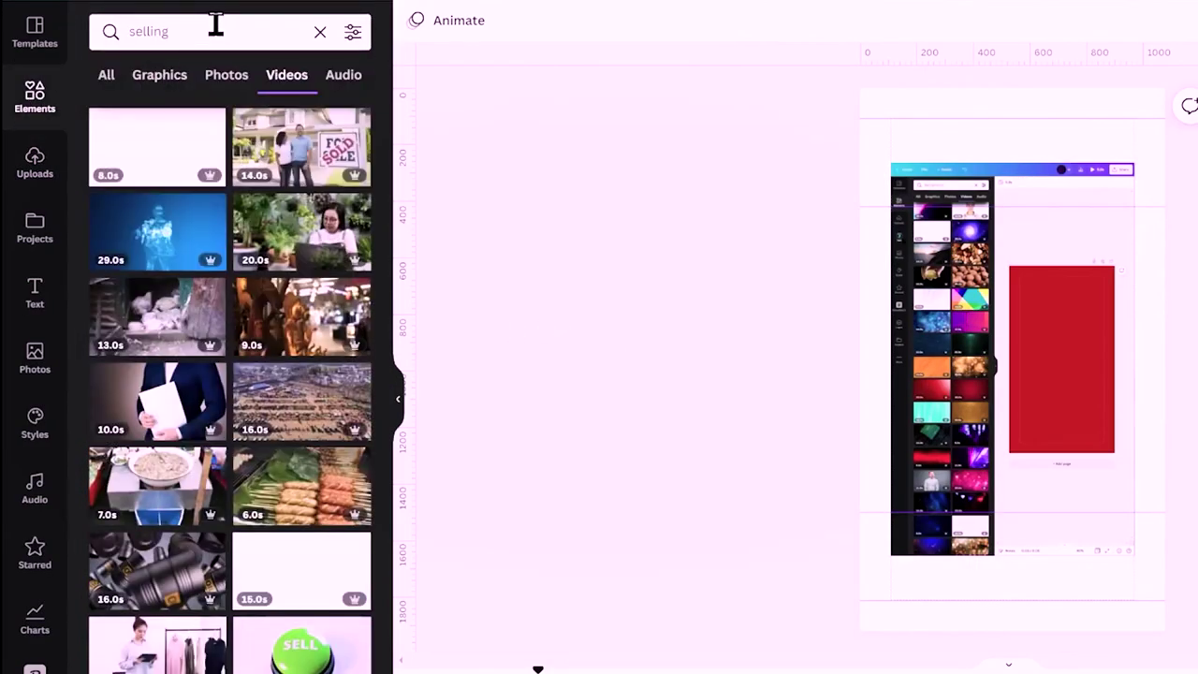
pyautogui.click(216, 26)
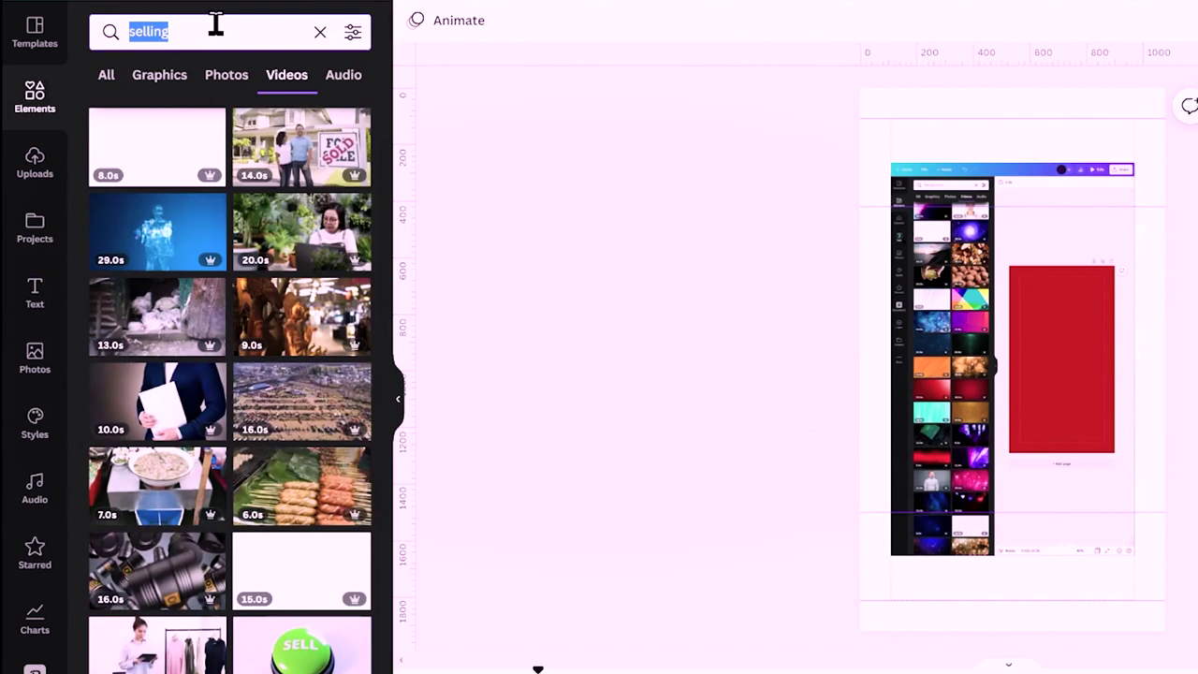
pyautogui.write('phone frame')
pyautogui.press('Return')
pyautogui.click(143, 82)
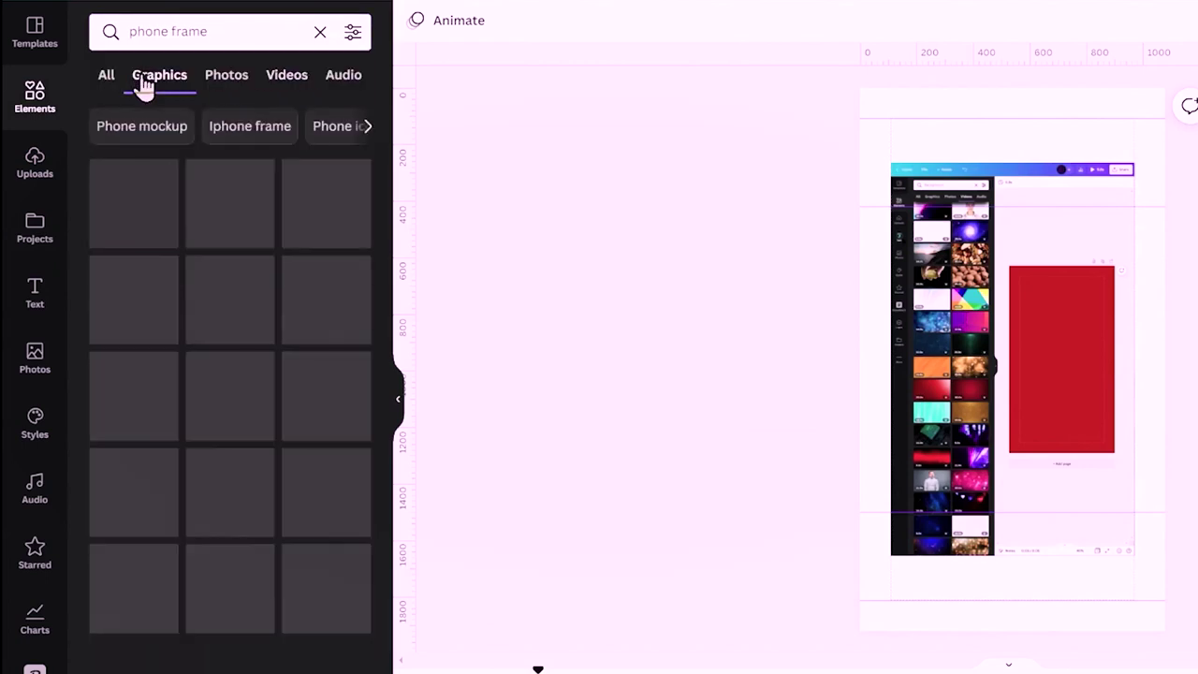
pyautogui.scroll(-6, 228, 365)
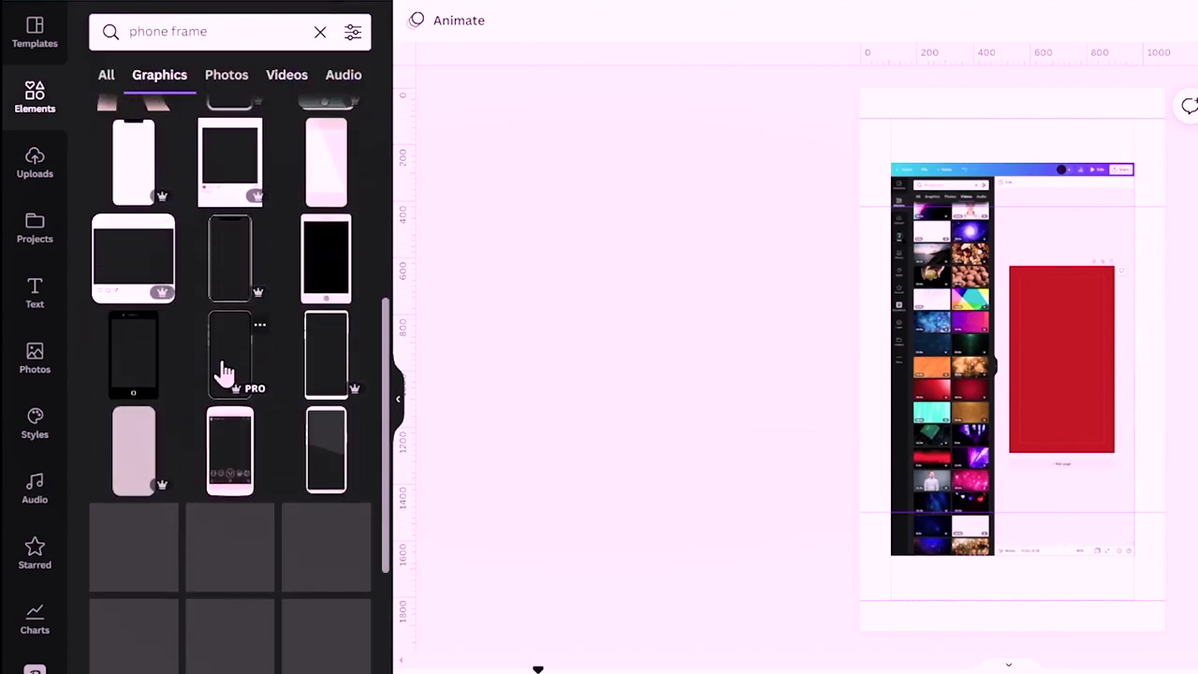
pyautogui.scroll(6, 224, 373)
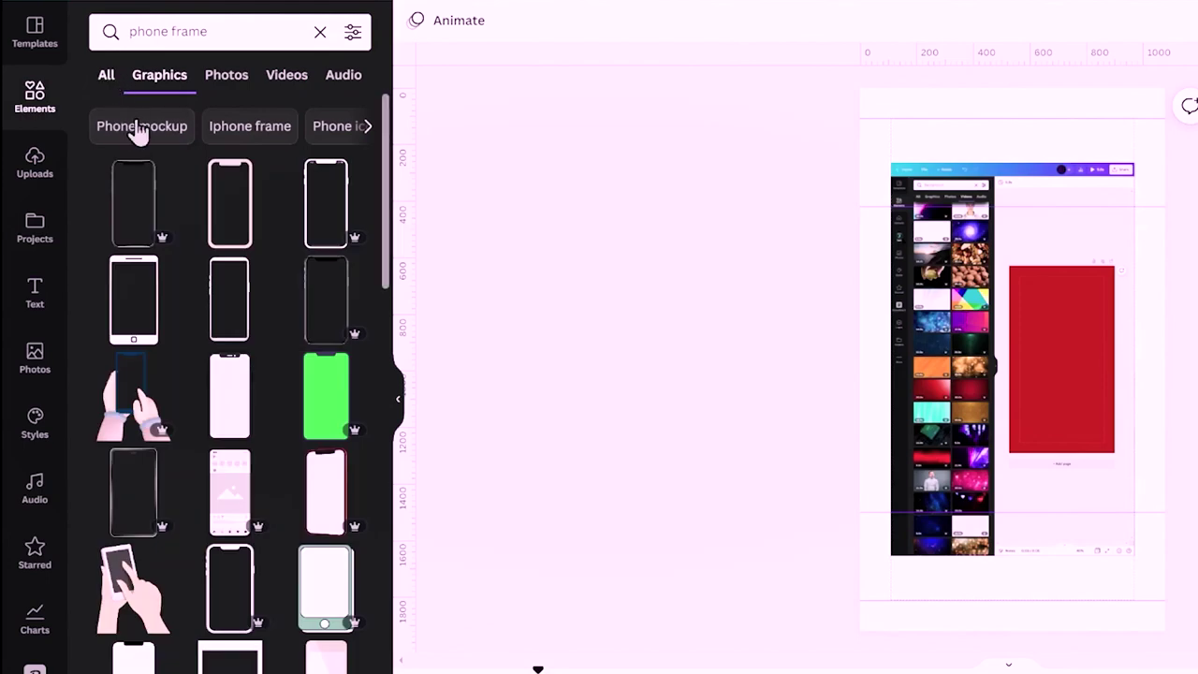
# Browse the suggested "Phone mockup" search, first among graphics and then across all element types
pyautogui.click(140, 131)
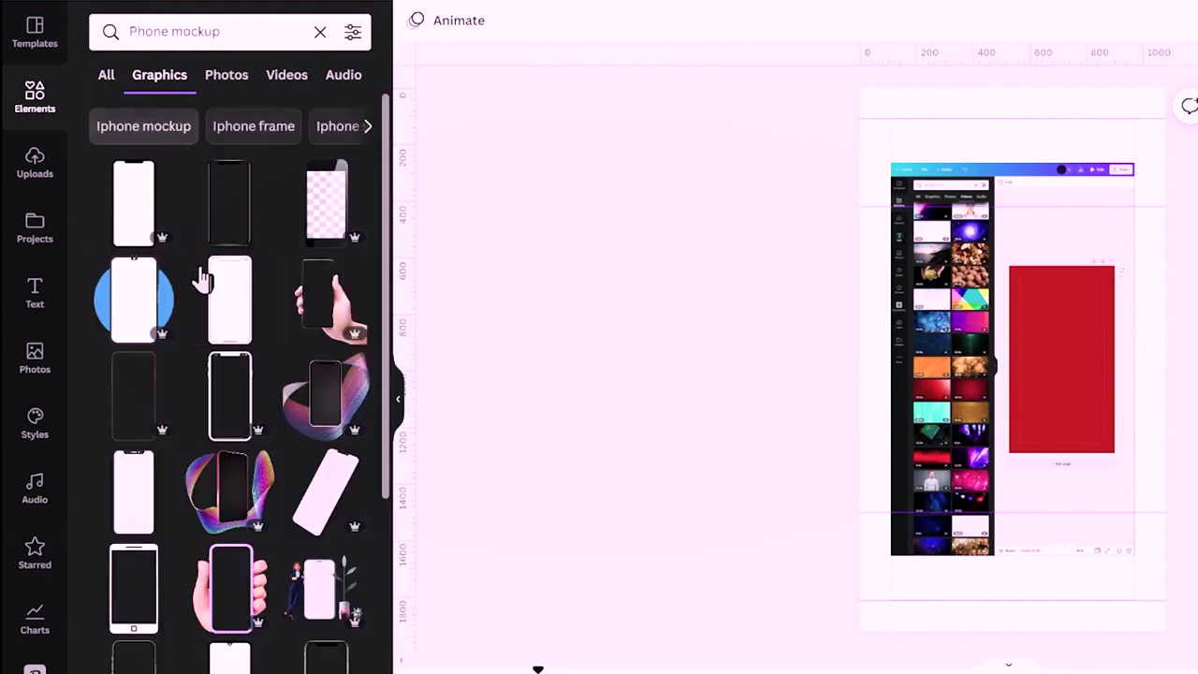
pyautogui.scroll(-10, 215, 375)
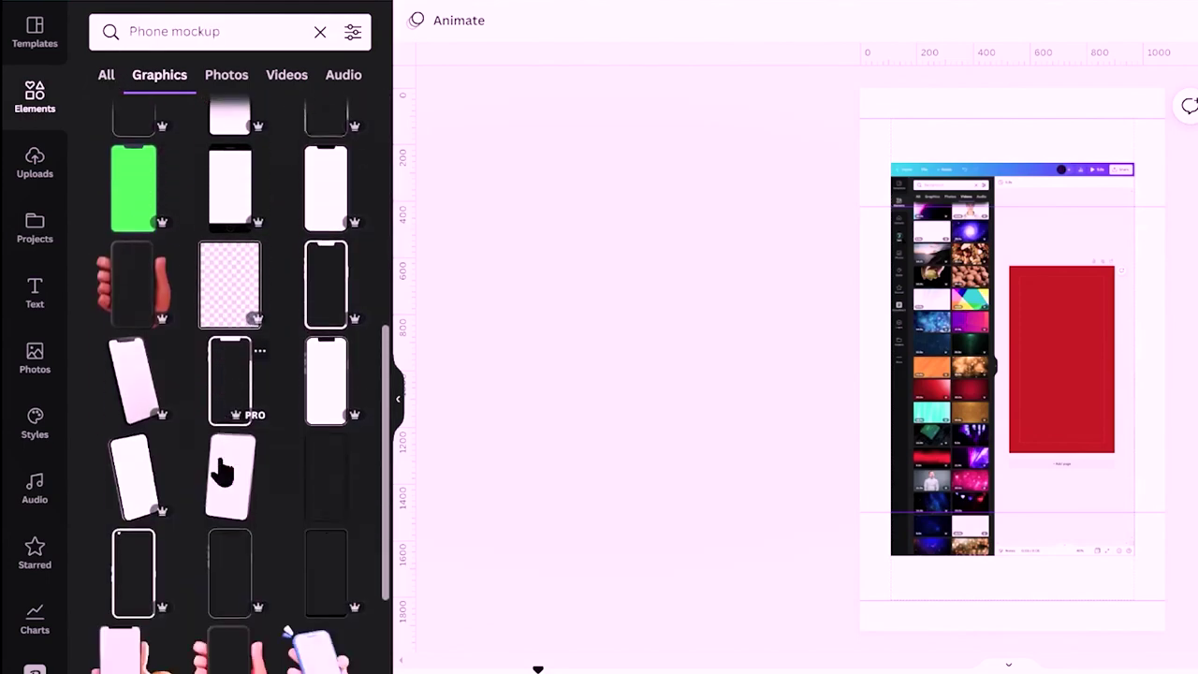
pyautogui.scroll(-3, 222, 471)
pyautogui.click(105, 76)
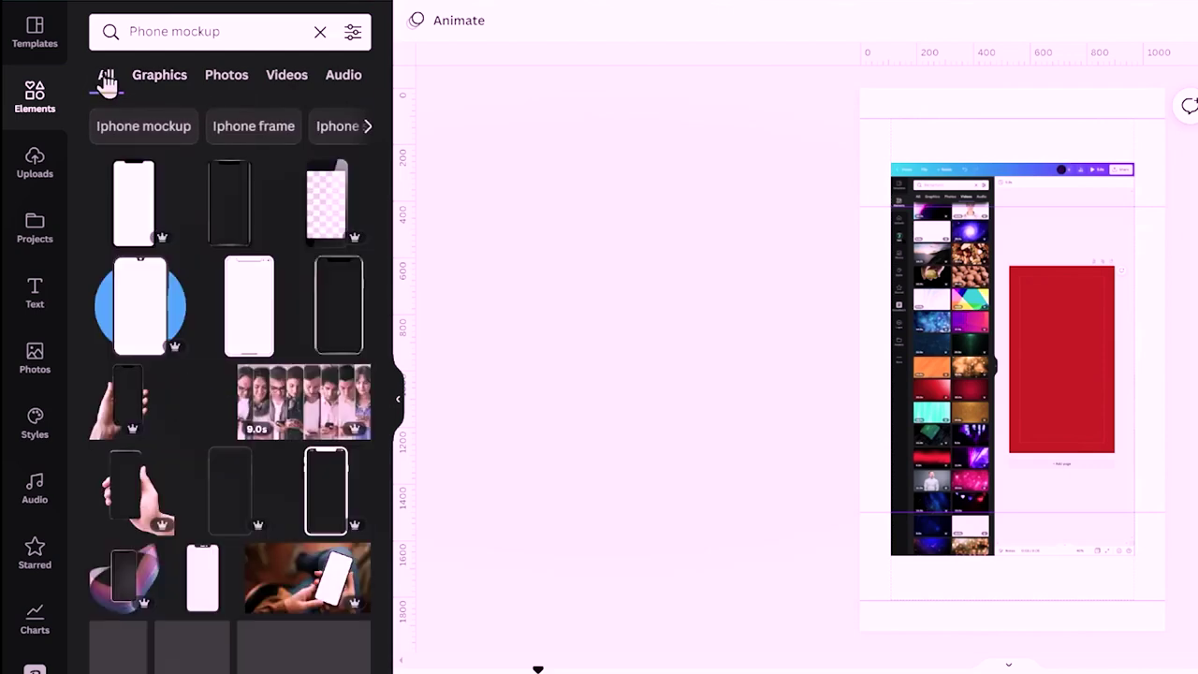
# Show the full Frames collection in the elements library and search it for "phone"
pyautogui.click(33, 105)
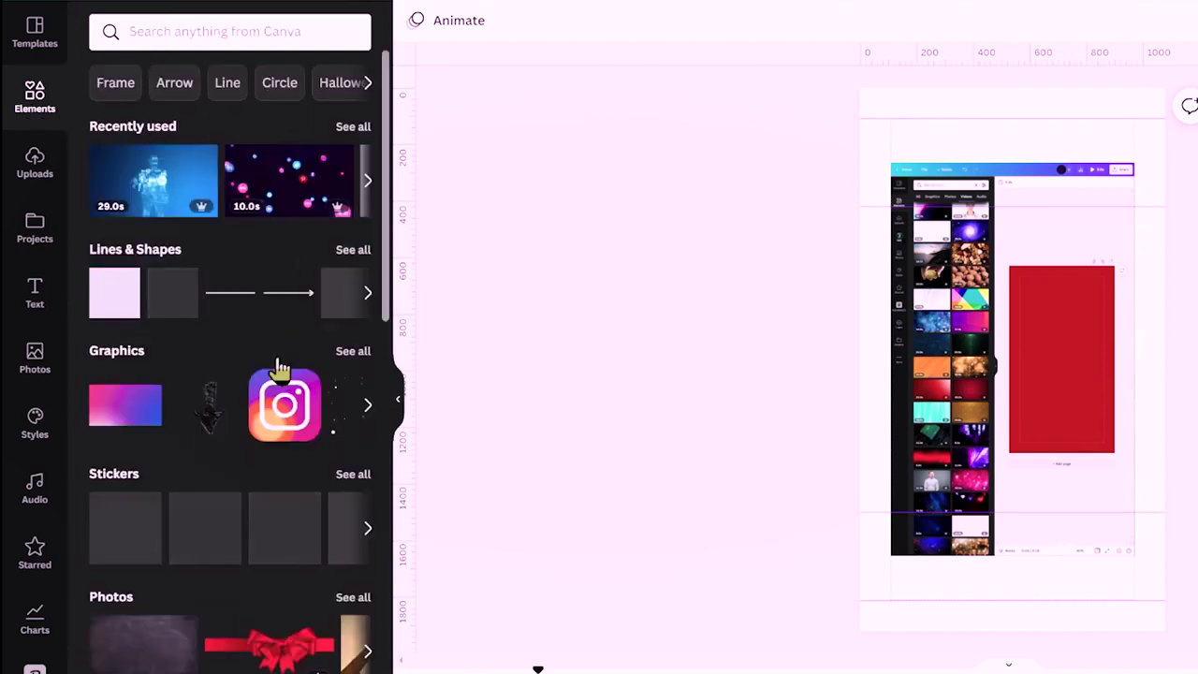
pyautogui.scroll(-12, 280, 365)
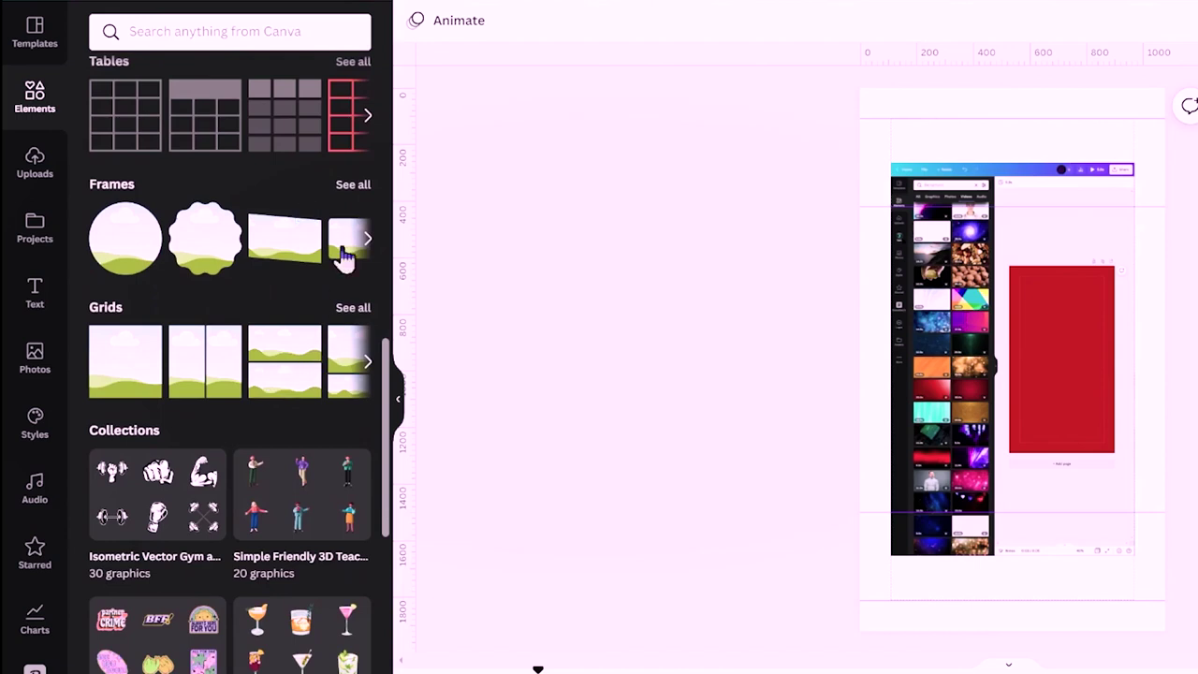
pyautogui.click(352, 188)
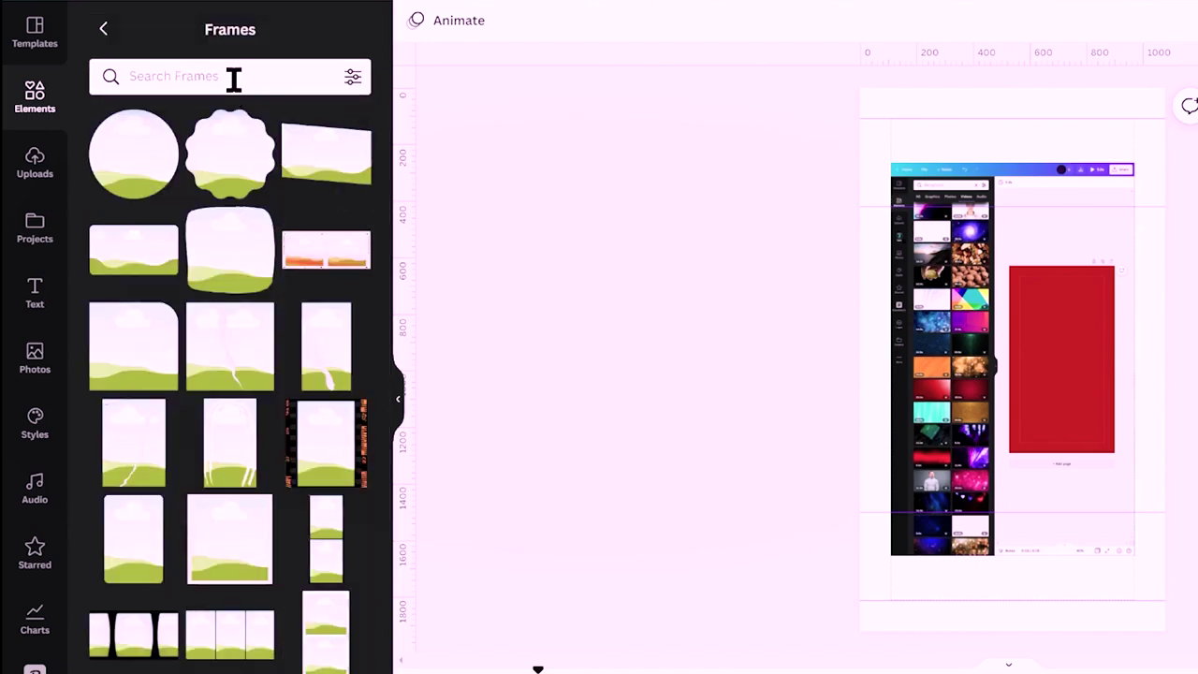
pyautogui.click(233, 78)
pyautogui.write('phon')
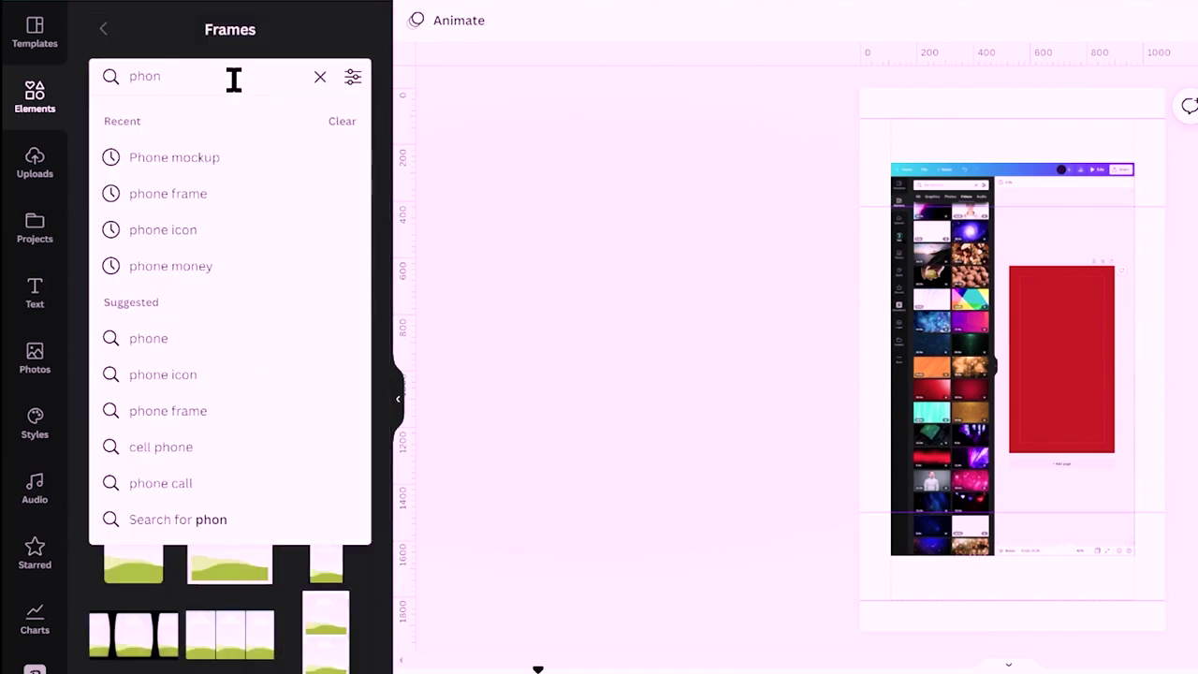
pyautogui.write('e')
pyautogui.press('Return')
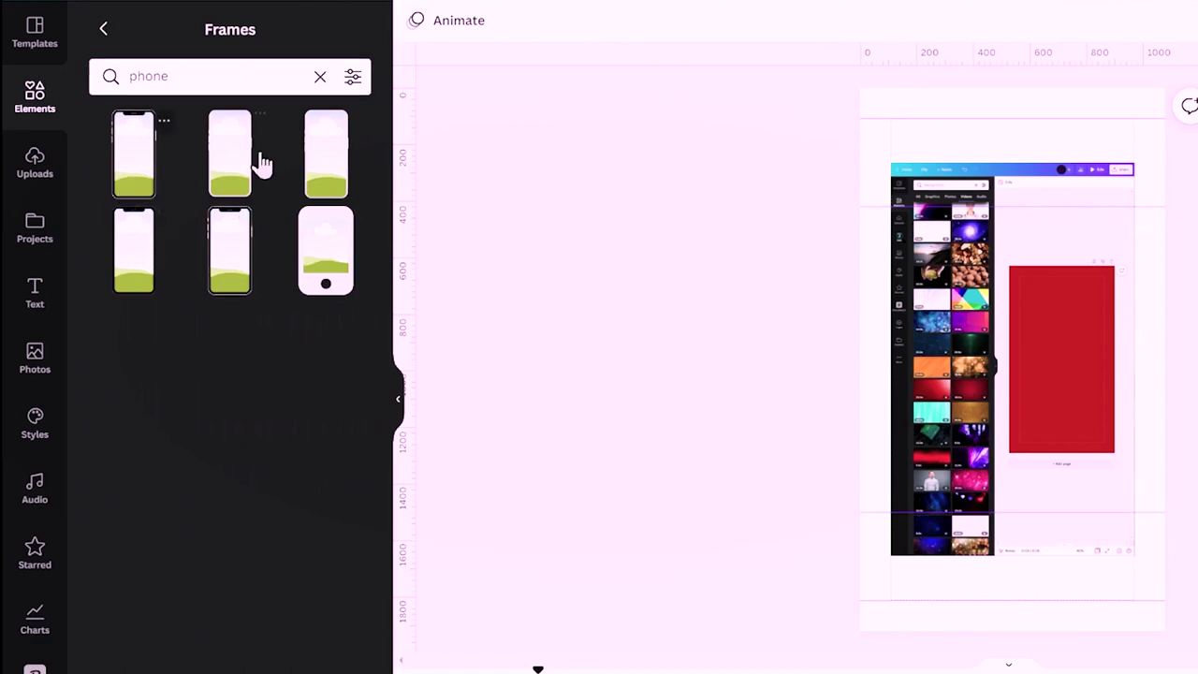
# Place the black notched phone frame on the second page, enlarge it and centre it over the screen recording
pyautogui.moveTo(222, 160); pyautogui.dragTo(917, 197)
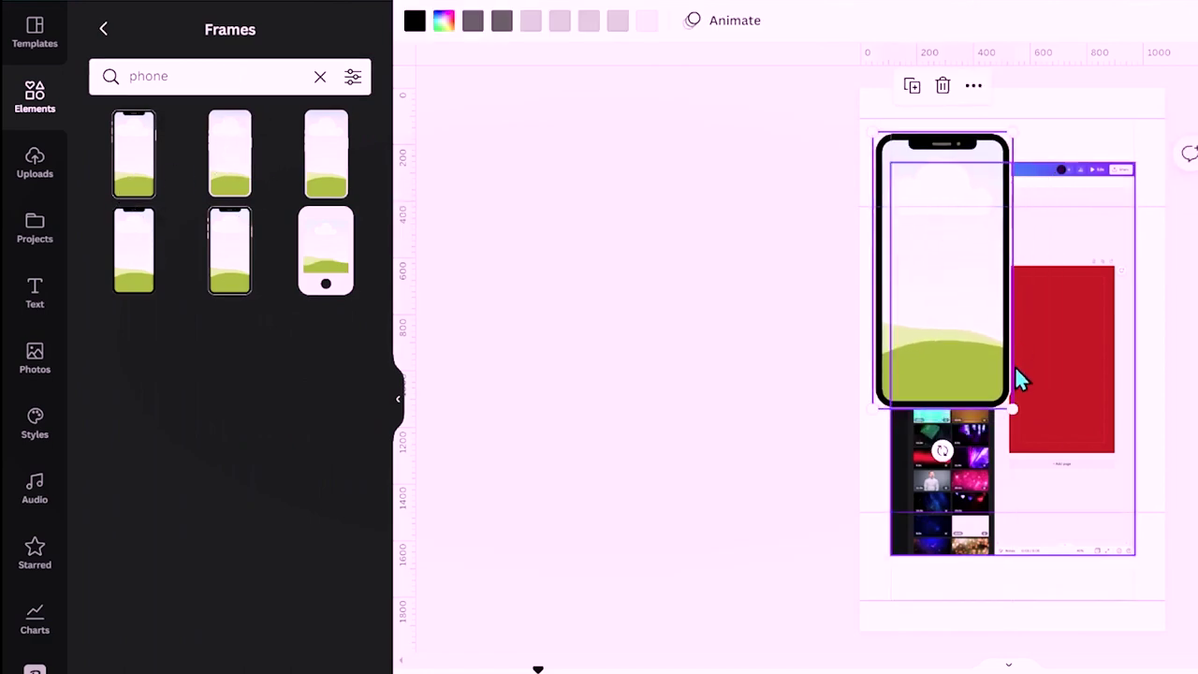
pyautogui.moveTo(1058, 422); pyautogui.dragTo(1106, 553)
pyautogui.moveTo(981, 428); pyautogui.dragTo(1016, 446)
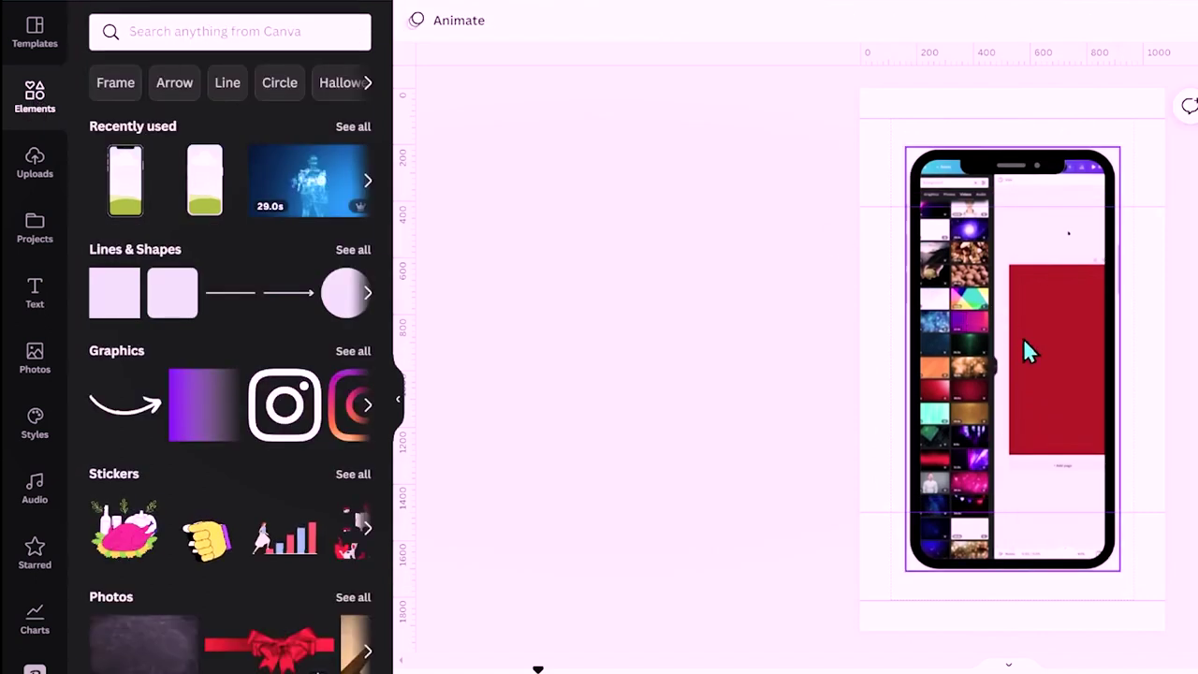
# Search the video elements for "canva" and set the 59-second blue snowy hills video as the second page's background
pyautogui.click(199, 28)
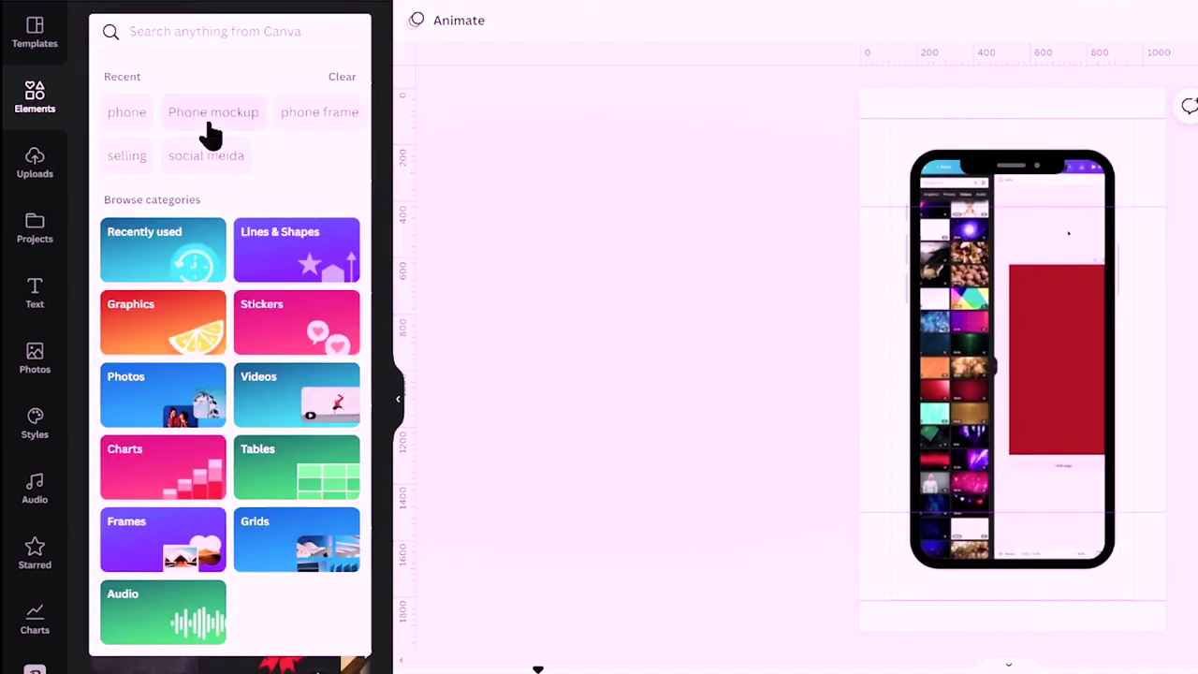
pyautogui.click(179, 35)
pyautogui.write('canva')
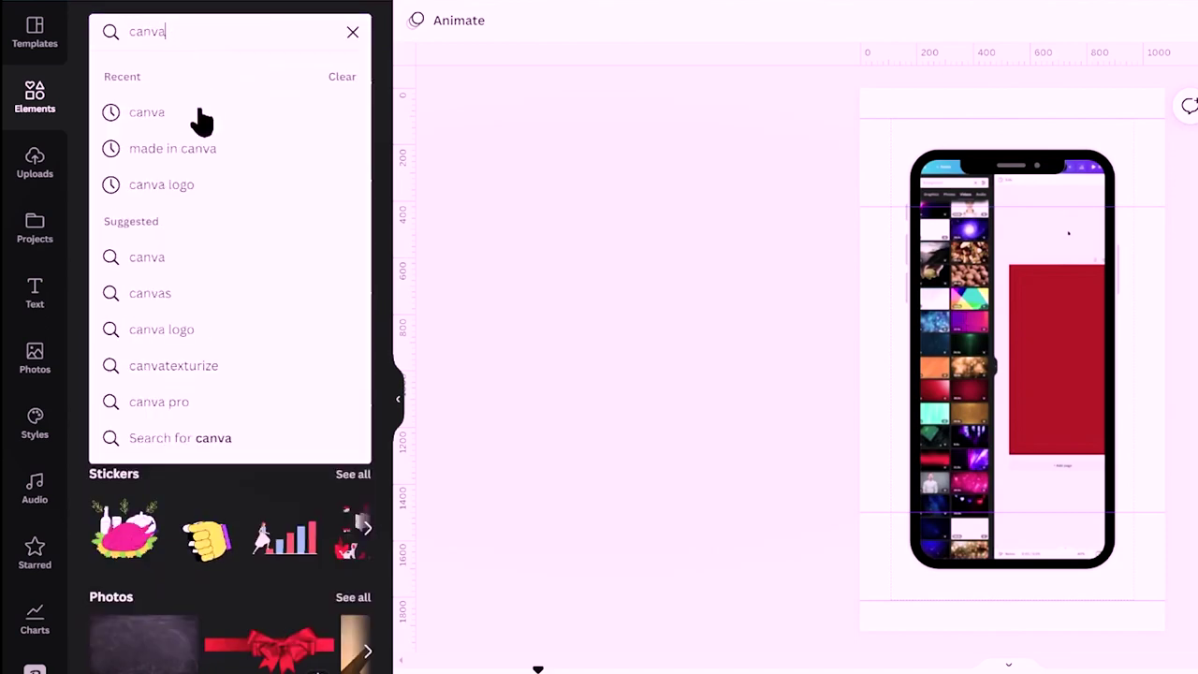
pyautogui.click(201, 120)
pyautogui.scroll(-3, 302, 415)
pyautogui.scroll(-3, 313, 533)
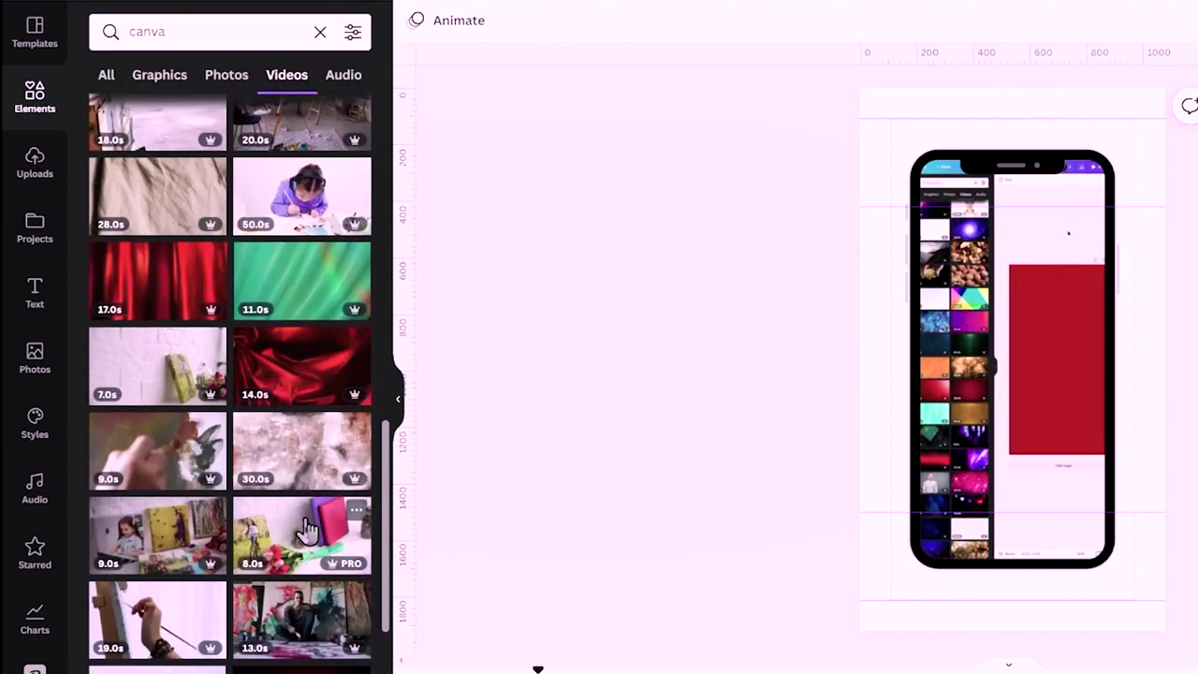
pyautogui.scroll(-5, 309, 531)
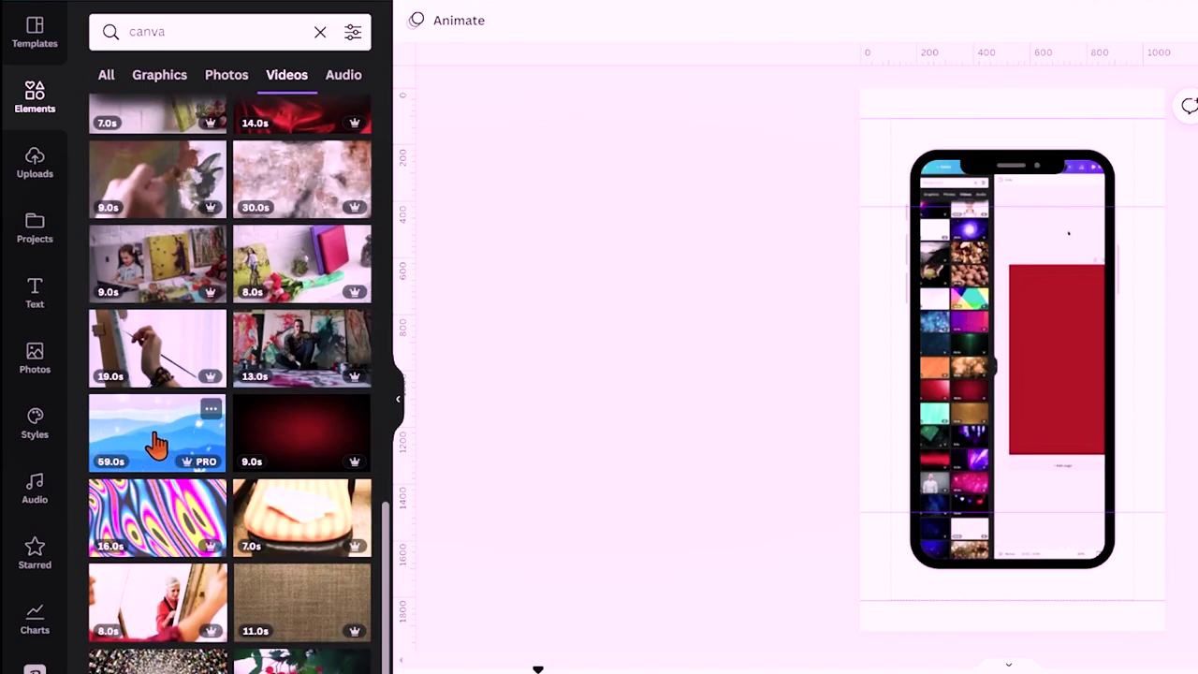
pyautogui.moveTo(166, 425); pyautogui.dragTo(878, 164)
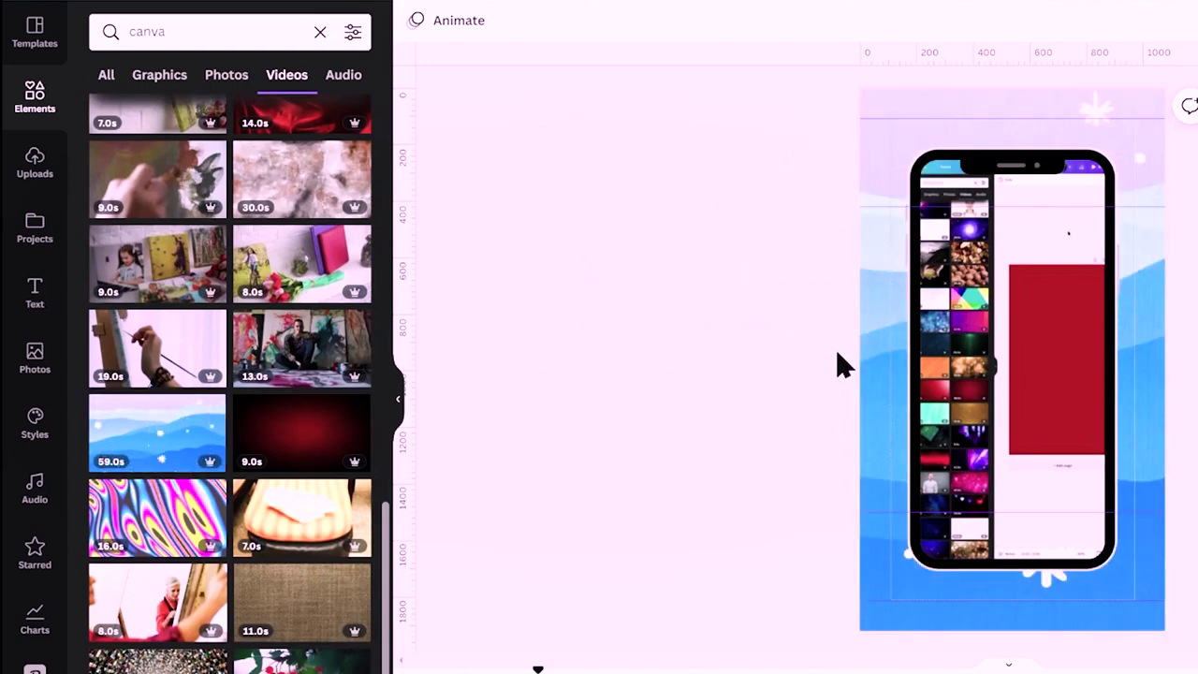
# Preview the screen recording playing inside the phone frame on the second page
pyautogui.click(1006, 341)
pyautogui.click(1012, 373)
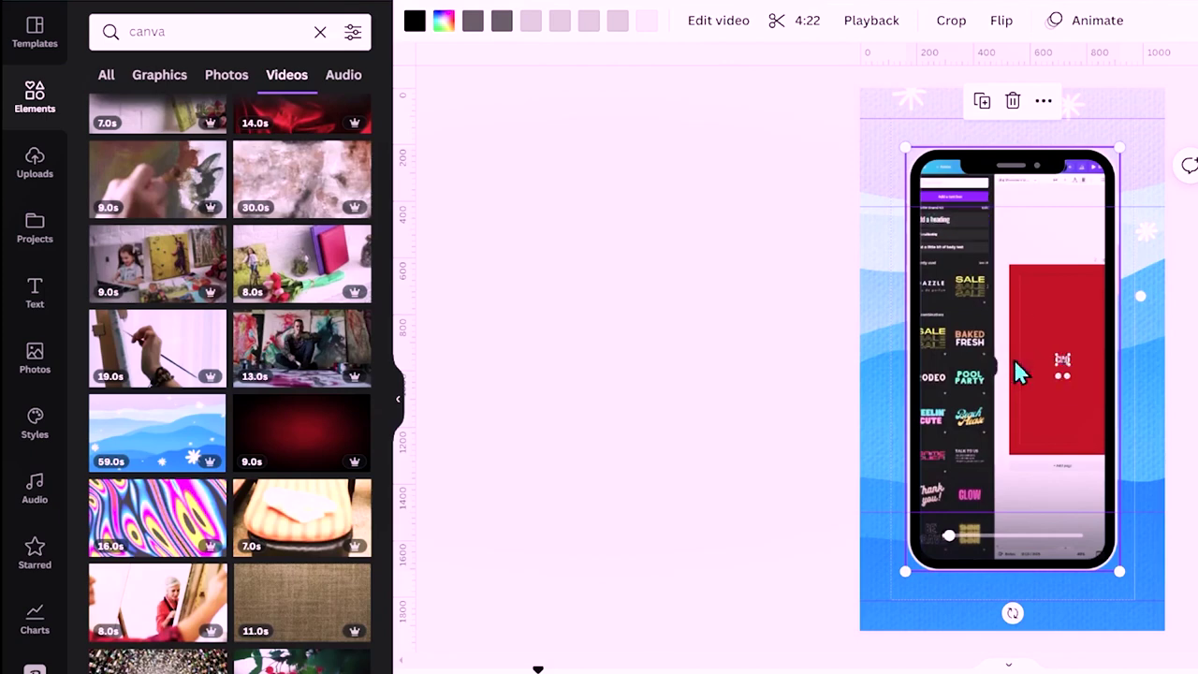
pyautogui.click(1015, 370)
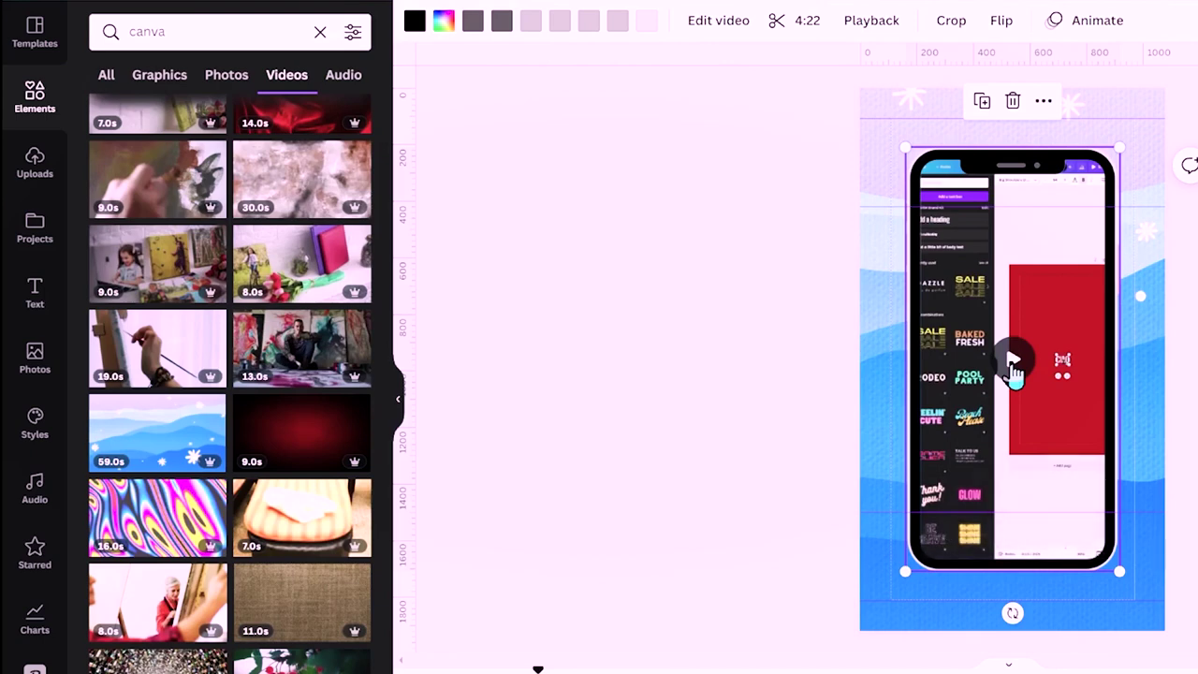
pyautogui.click(762, 310)
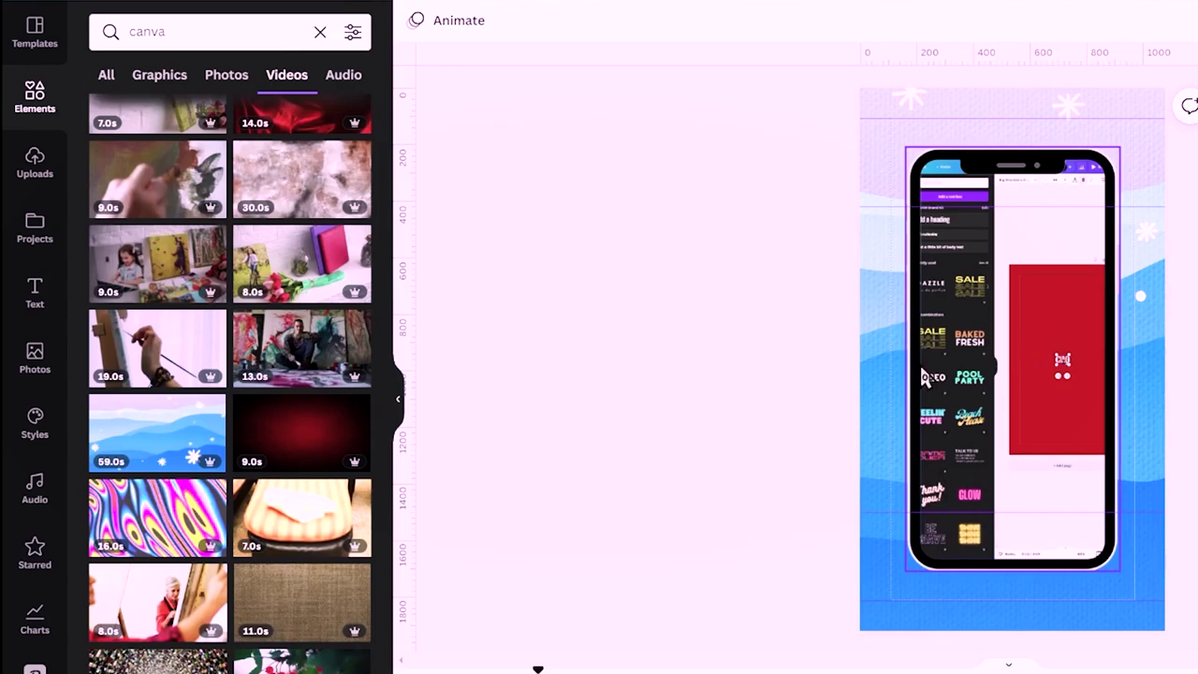
pyautogui.click(1026, 382)
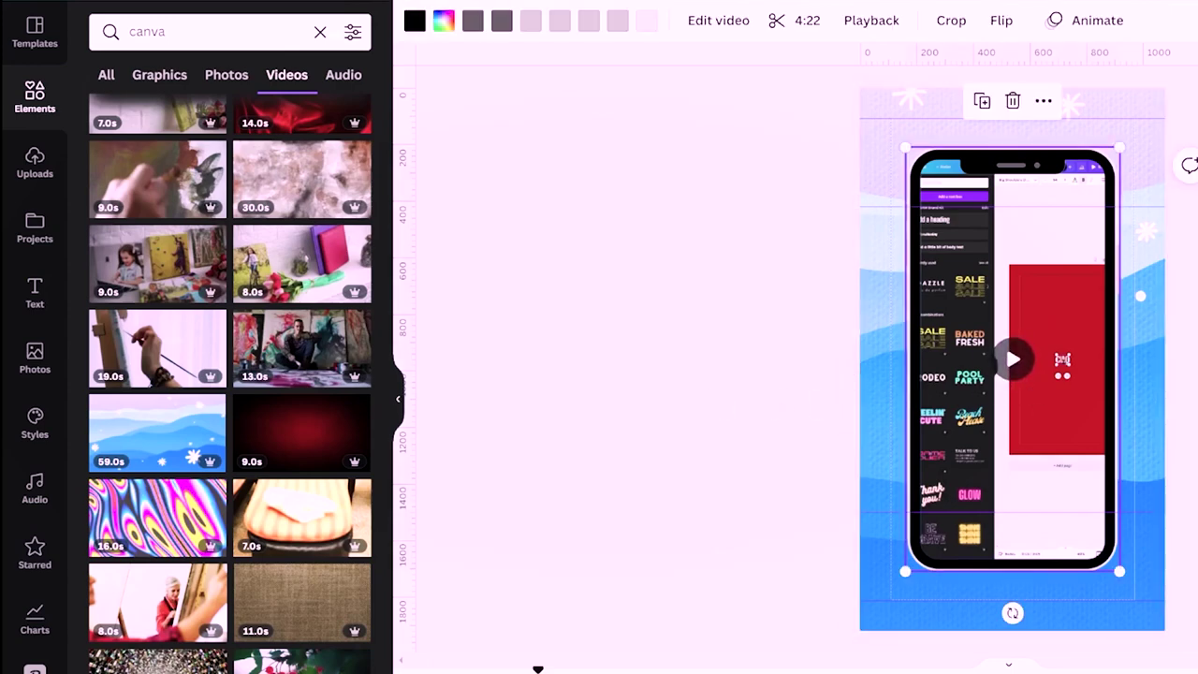
pyautogui.click(663, 455)
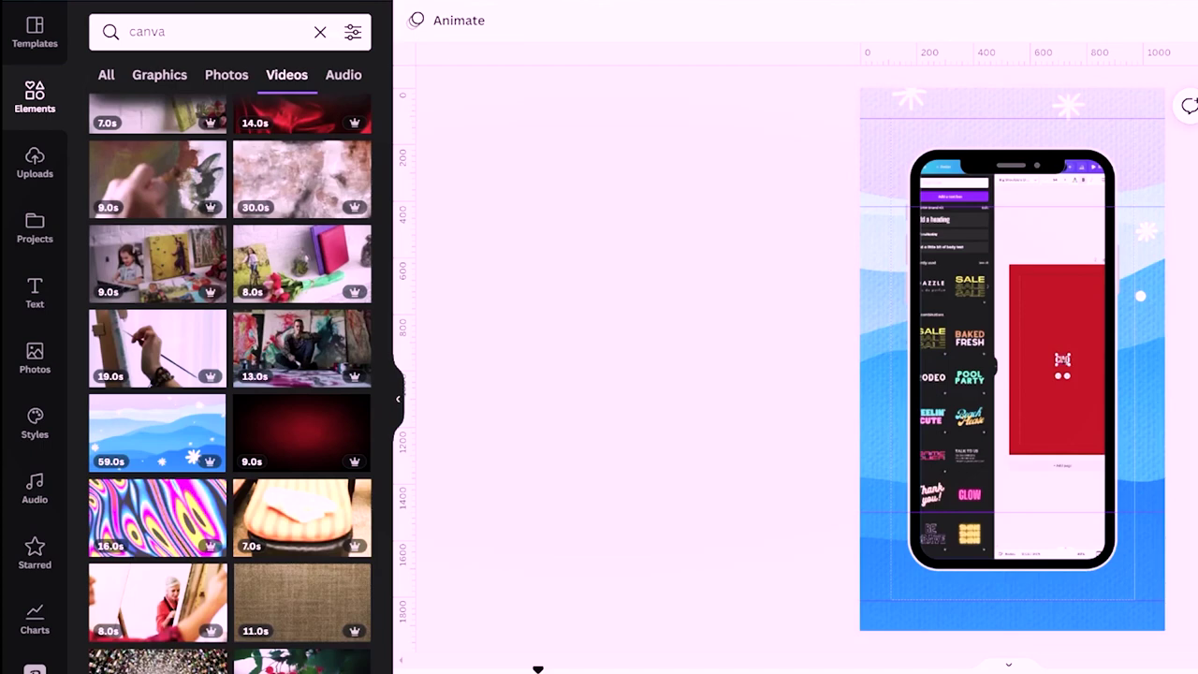
# Nudge the phone frame slightly over the snowy hills background on the second page
pyautogui.click(997, 374)
pyautogui.moveTo(997, 374)
pyautogui.mouseDown()
pyautogui.moveTo(984, 374)
pyautogui.moveTo(987, 356)
pyautogui.mouseUp()
pyautogui.moveTo(1007, 302)
pyautogui.mouseDown()
pyautogui.moveTo(983, 284)
pyautogui.moveTo(1010, 296)
pyautogui.moveTo(992, 289)
pyautogui.mouseUp()
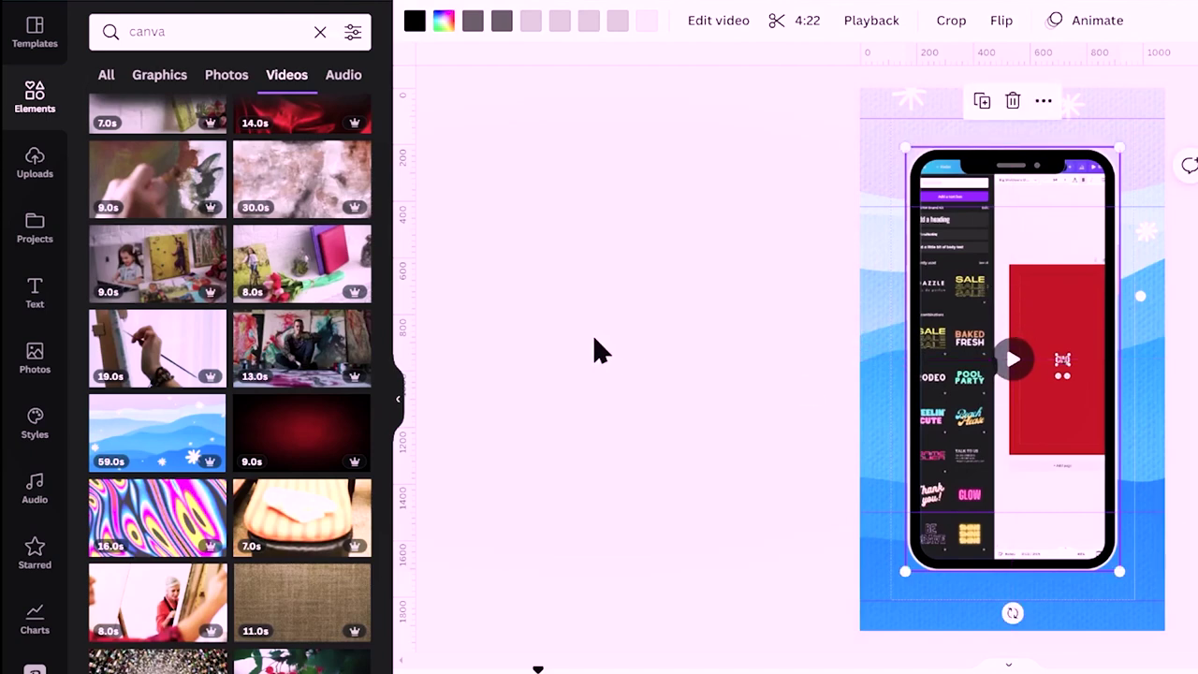
pyautogui.moveTo(1015, 449)
pyautogui.mouseDown()
pyautogui.moveTo(995, 446)
pyautogui.moveTo(1007, 436)
pyautogui.moveTo(1018, 454)
pyautogui.mouseUp()
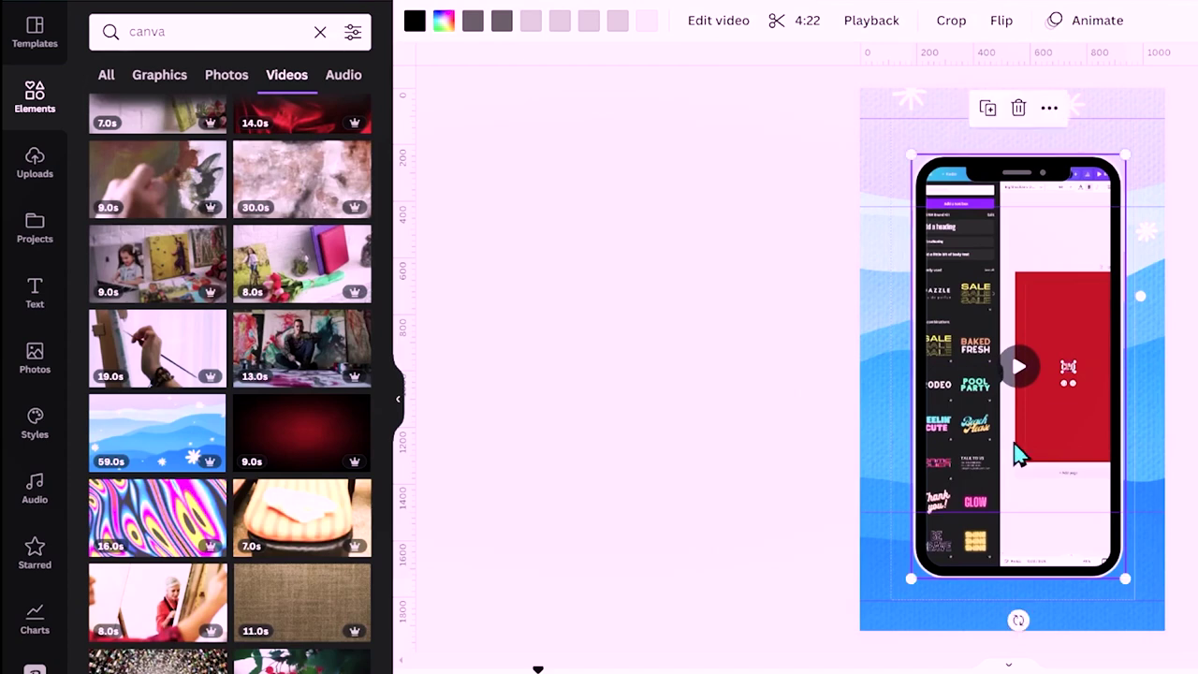
pyautogui.click(653, 426)
pyautogui.click(1002, 421)
pyautogui.moveTo(1038, 472); pyautogui.dragTo(1033, 473)
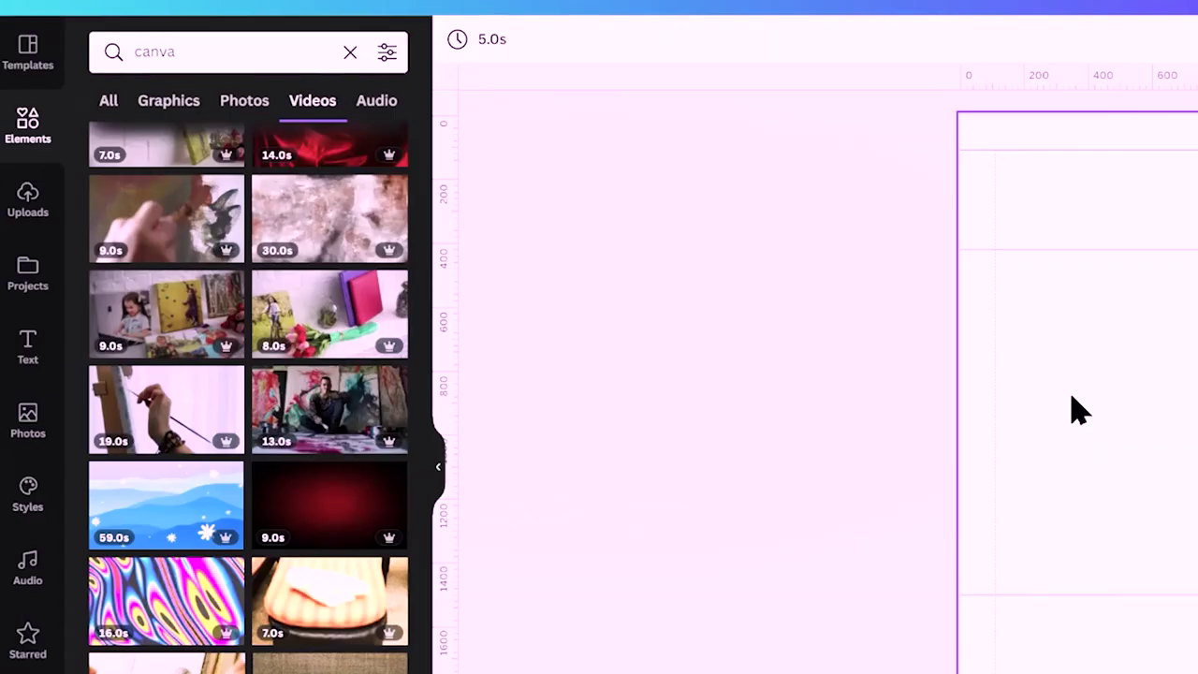
# Place the uploaded 2:13 screen recording on the blank page and shift it slightly upward
pyautogui.click(35, 134)
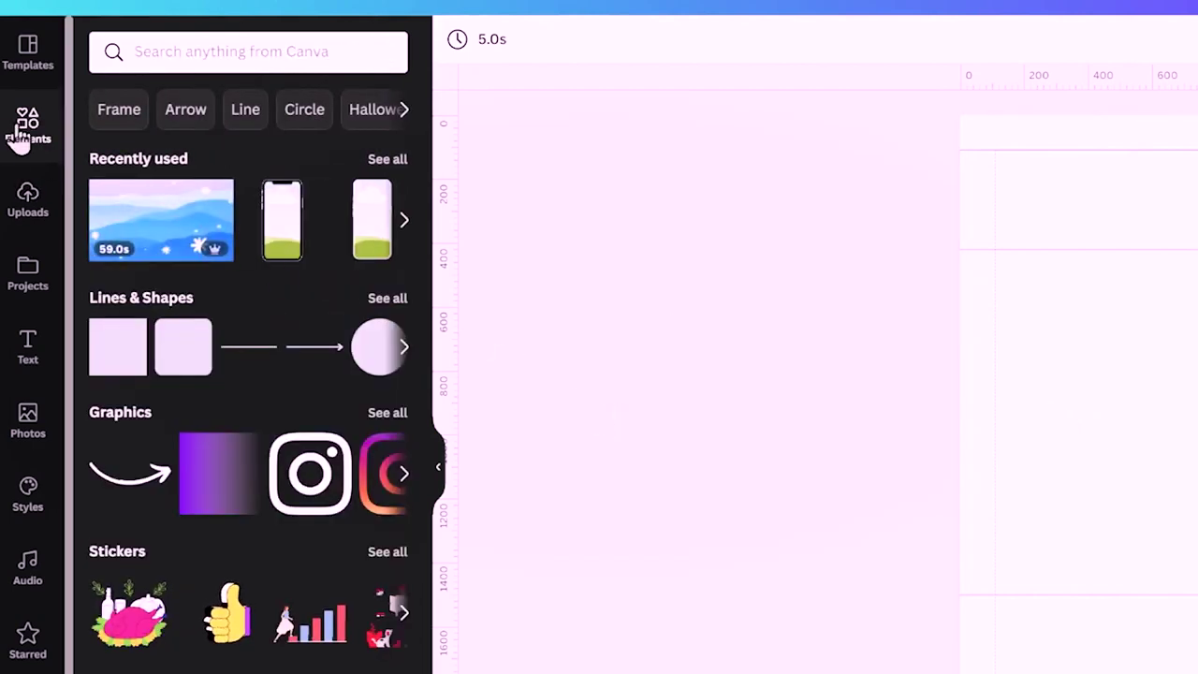
pyautogui.click(29, 212)
pyautogui.scroll(1, 365, 449)
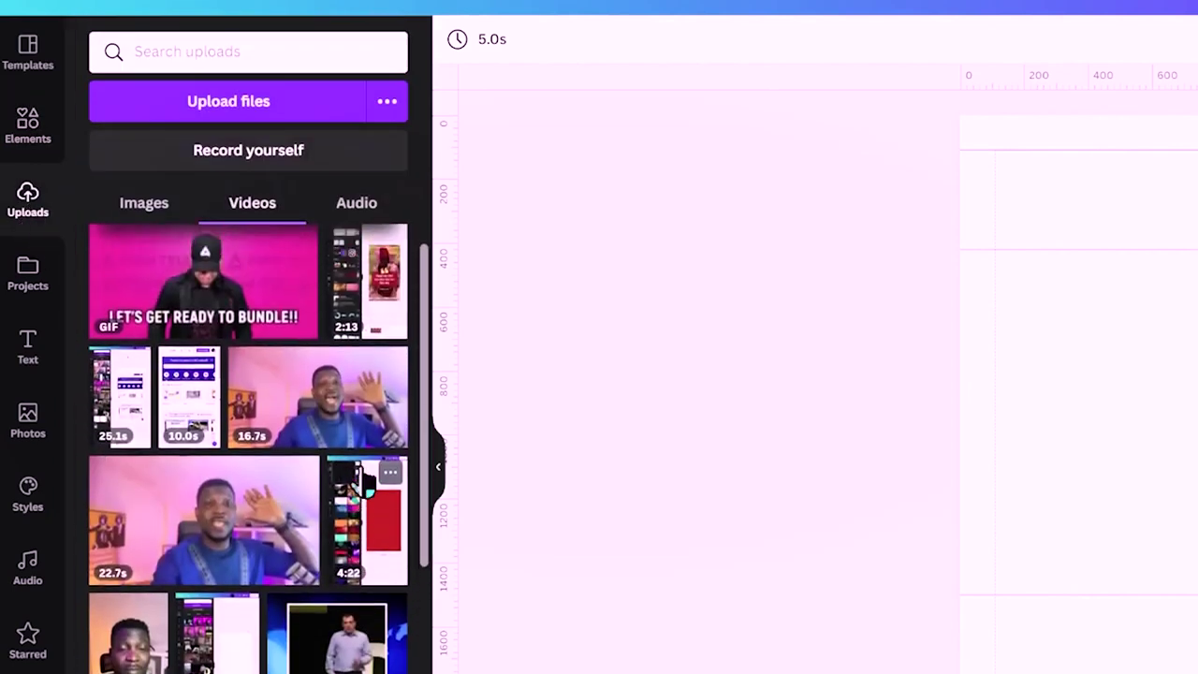
pyautogui.click(372, 299)
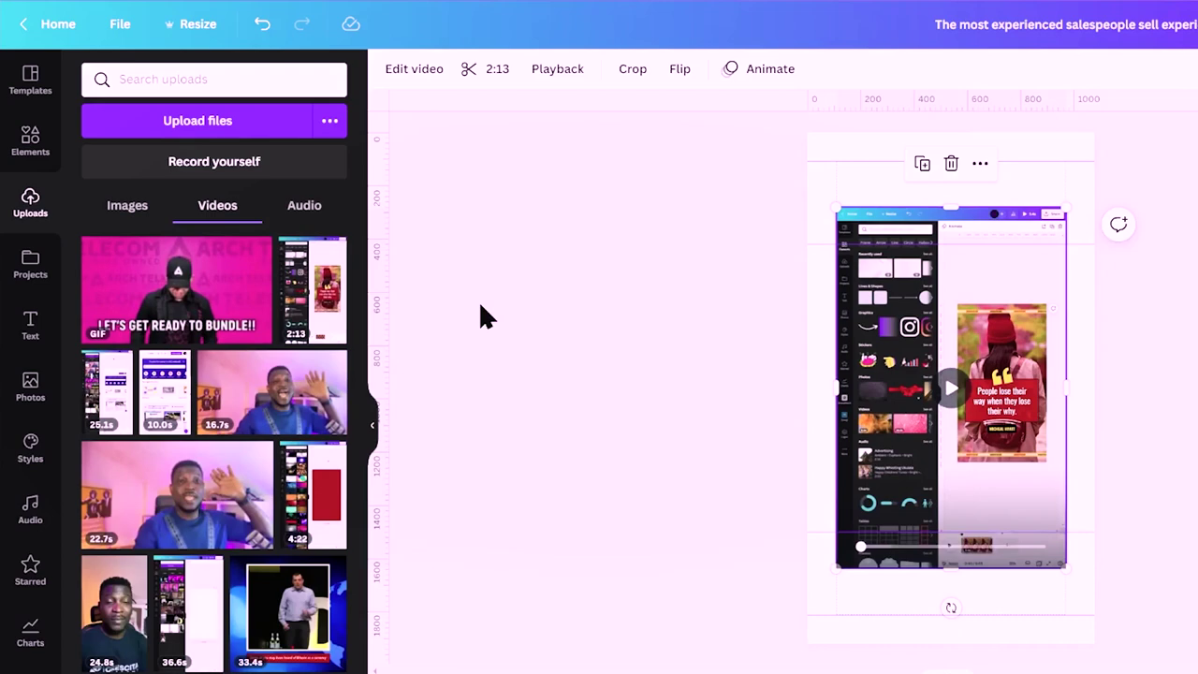
pyautogui.click(565, 327)
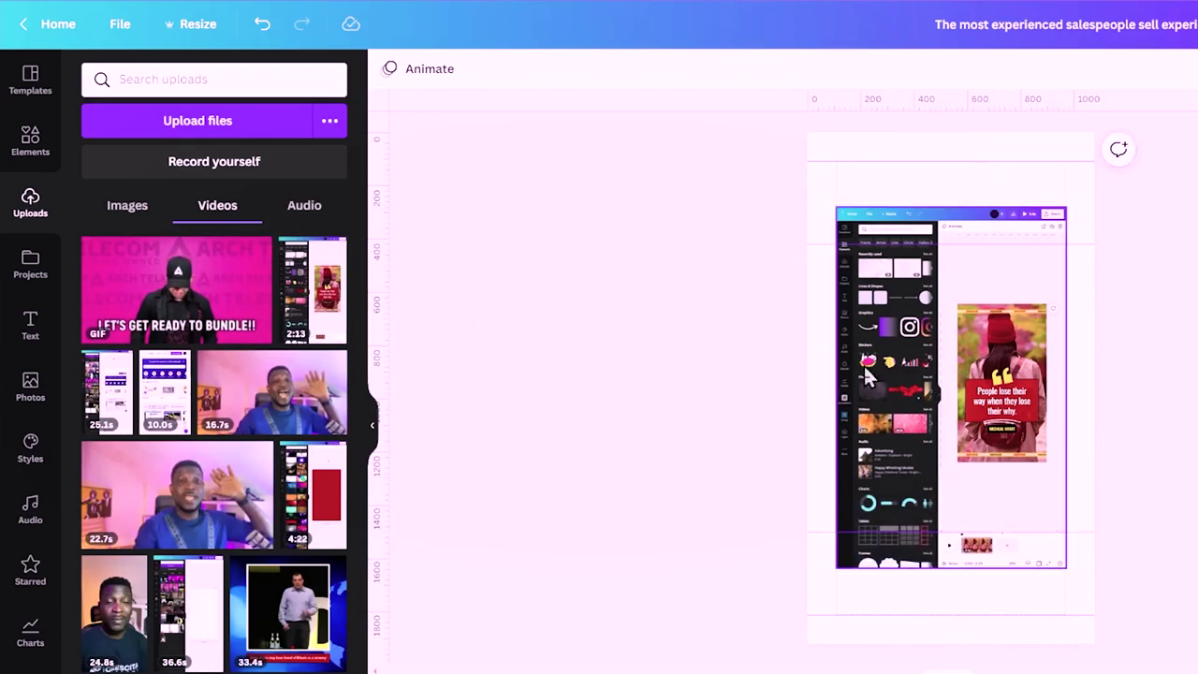
pyautogui.click(1058, 383)
pyautogui.click(625, 342)
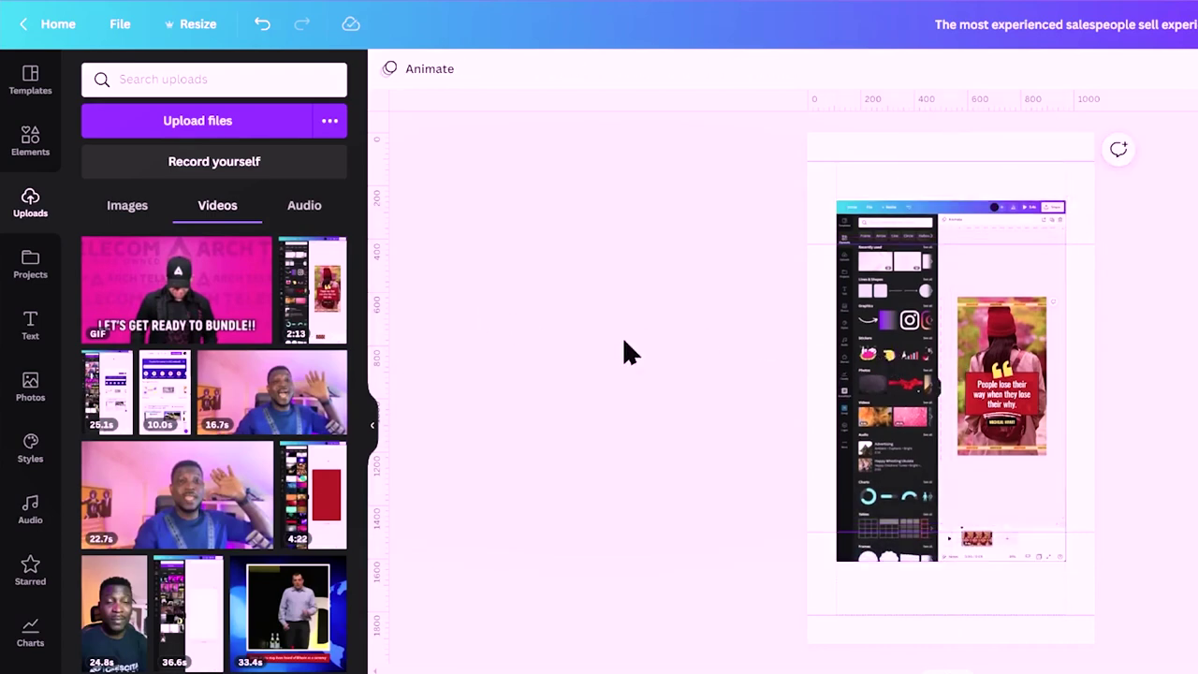
# Add a red square, stretch it slightly beyond the screen recording on all sides and send it behind the recording as a border
pyautogui.click(28, 145)
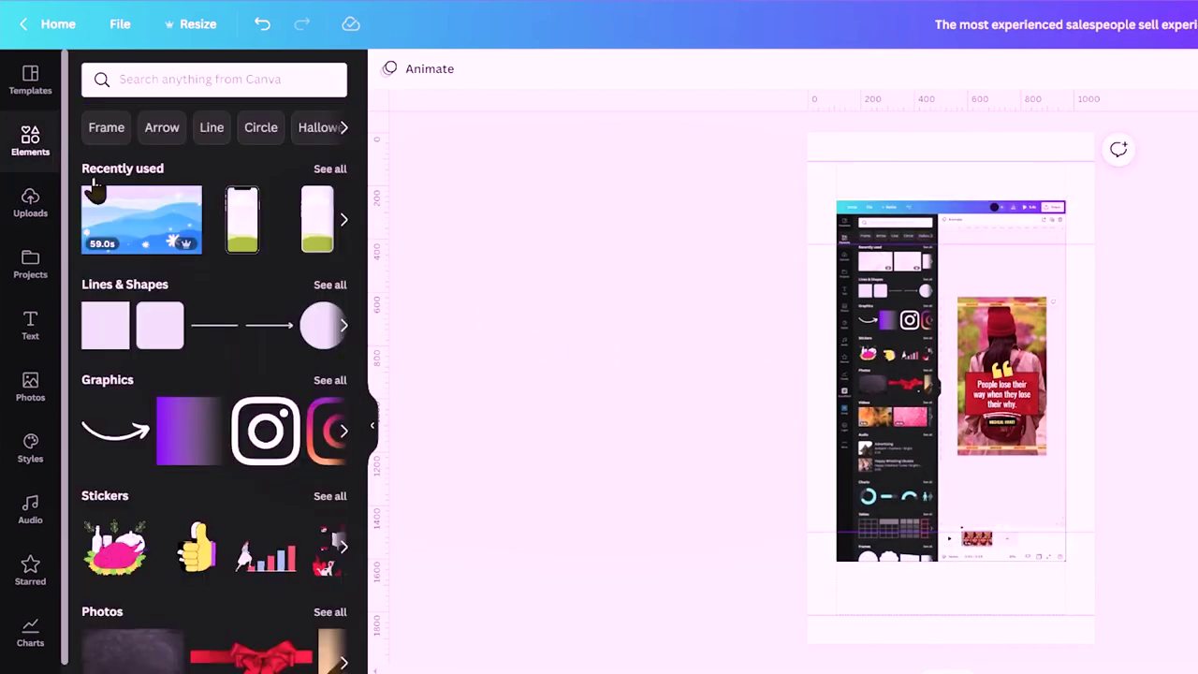
pyautogui.click(106, 346)
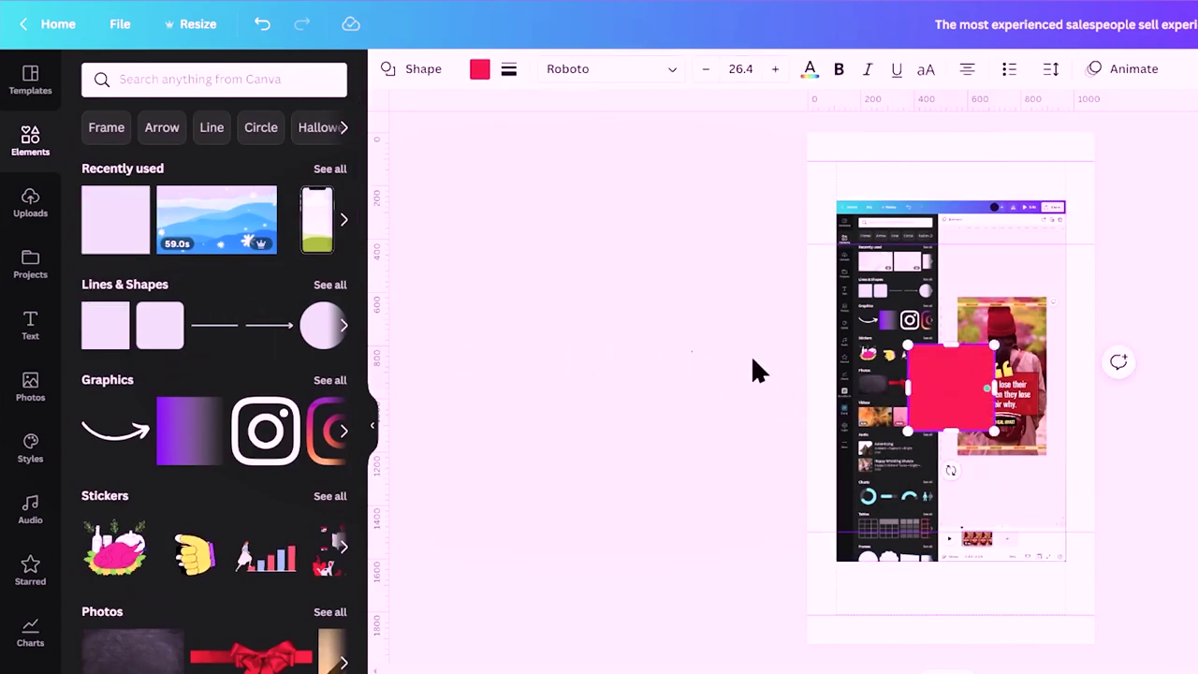
pyautogui.moveTo(956, 387); pyautogui.dragTo(1074, 236)
pyautogui.moveTo(951, 276); pyautogui.dragTo(961, 572)
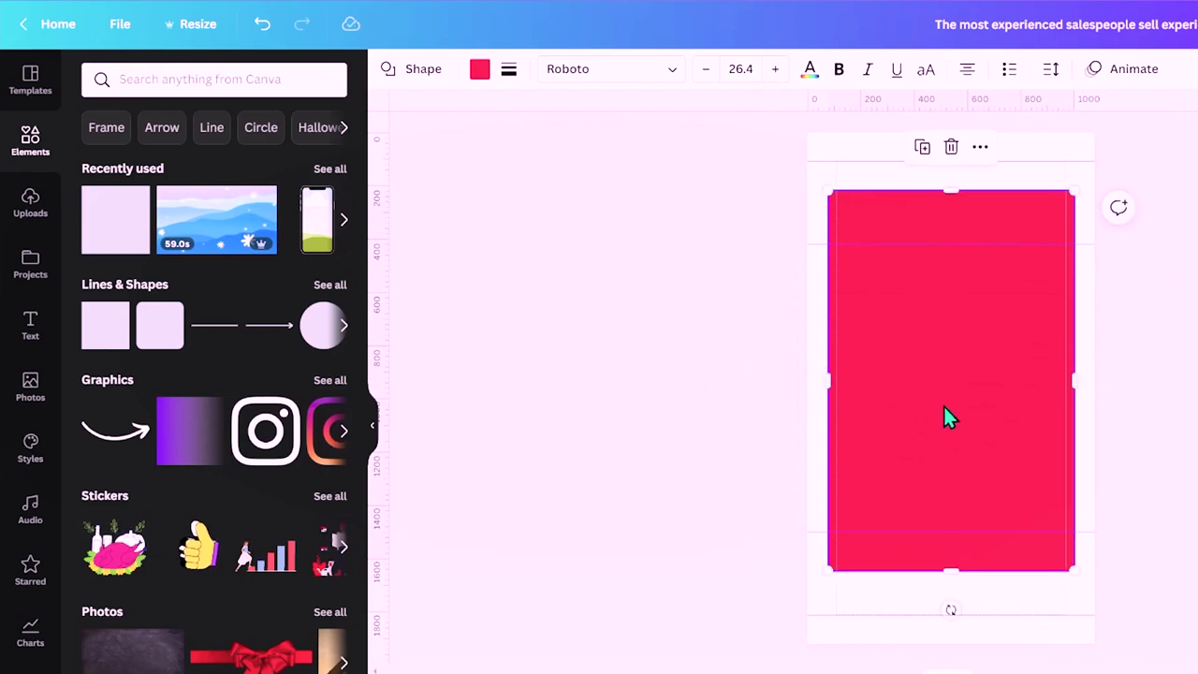
pyautogui.rightClick(942, 403)
pyautogui.click(1030, 558)
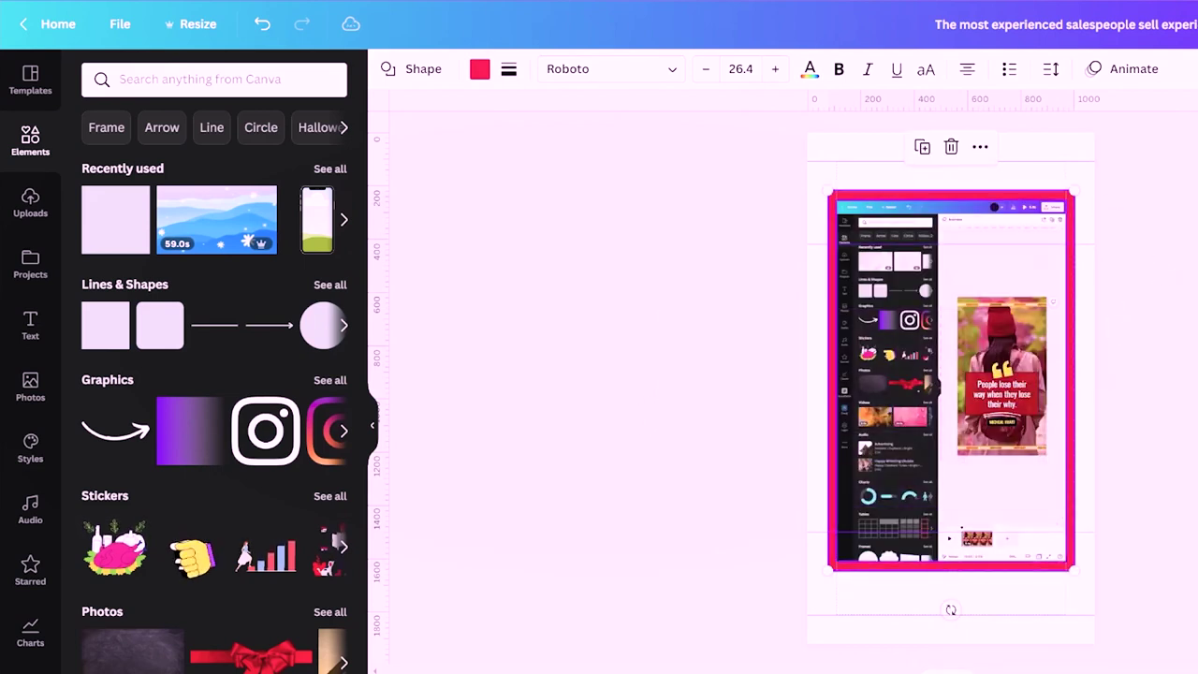
pyautogui.click(621, 361)
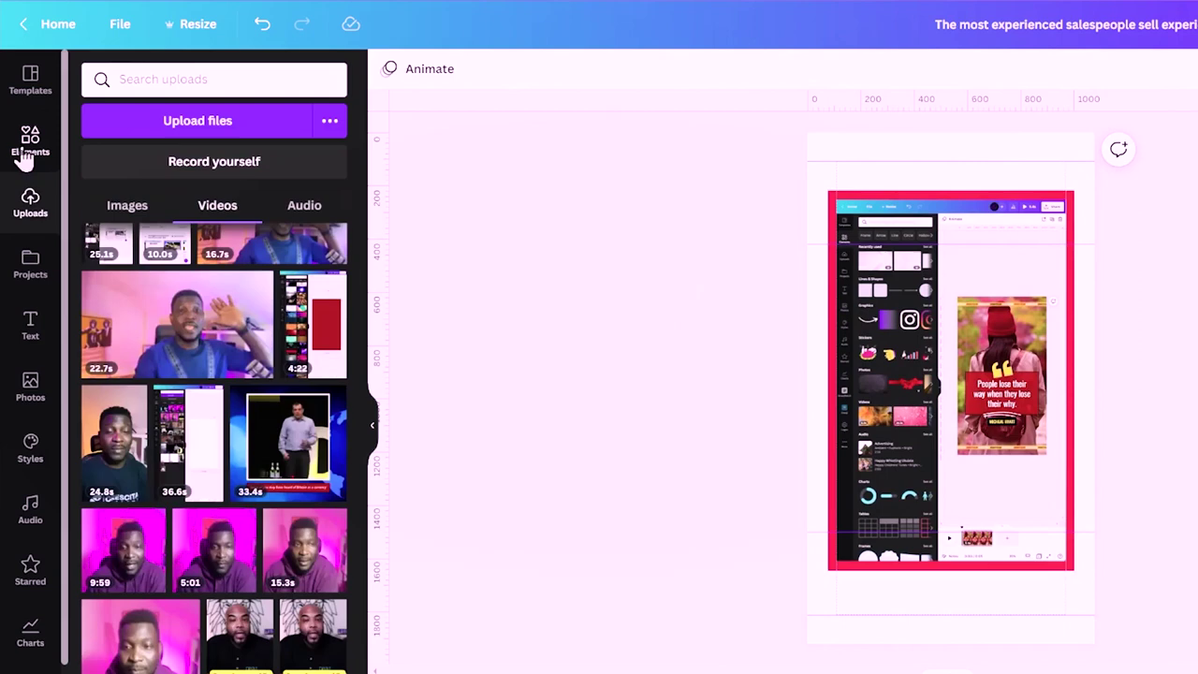
# Search the graphics for "learning animated", add the orange three-arrow graphic, shrink it and rotate it to point right below the recording's lower-left corner
pyautogui.click(30, 141)
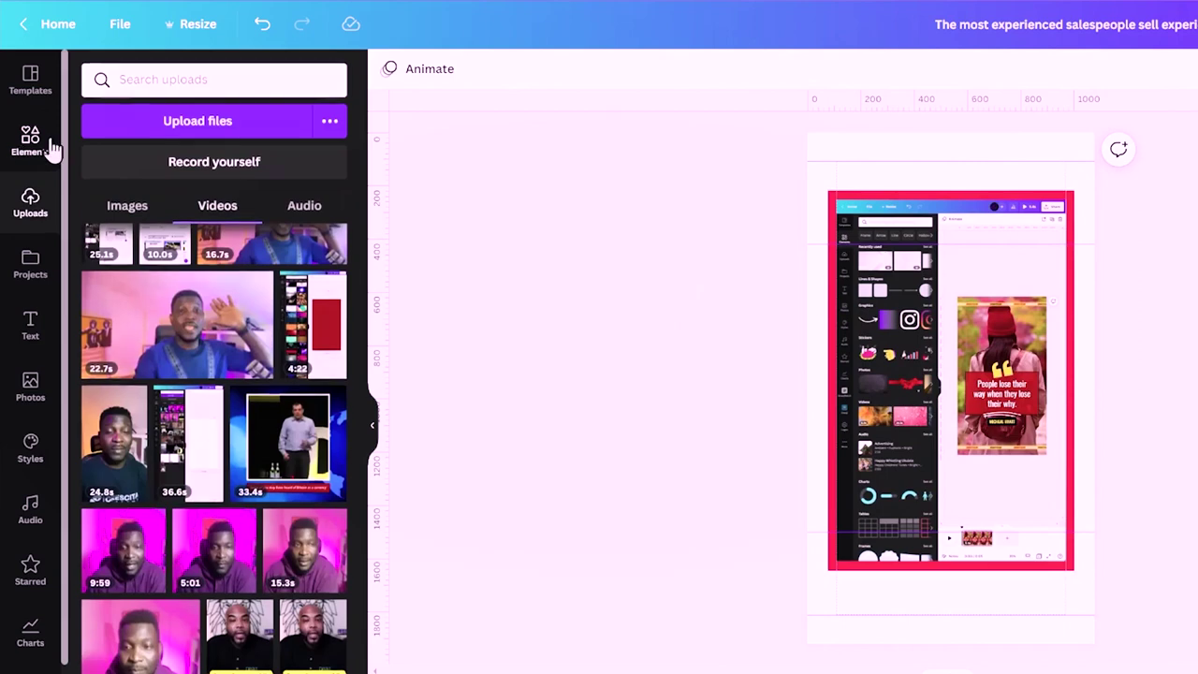
pyautogui.click(178, 80)
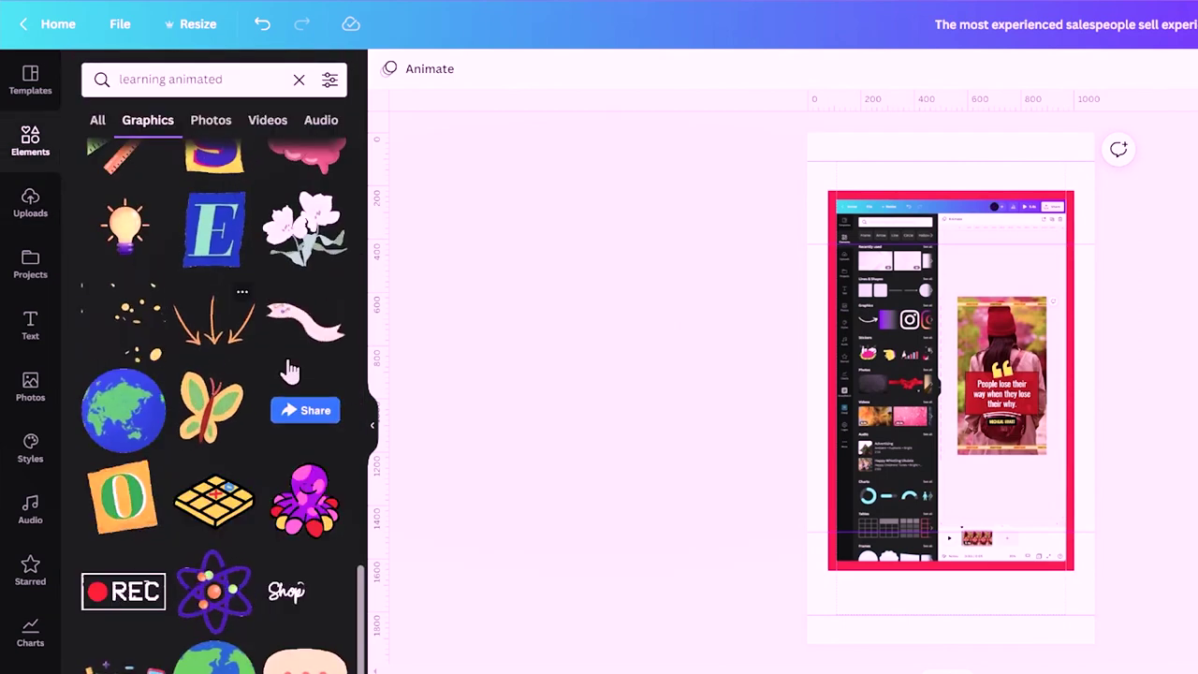
pyautogui.click(234, 337)
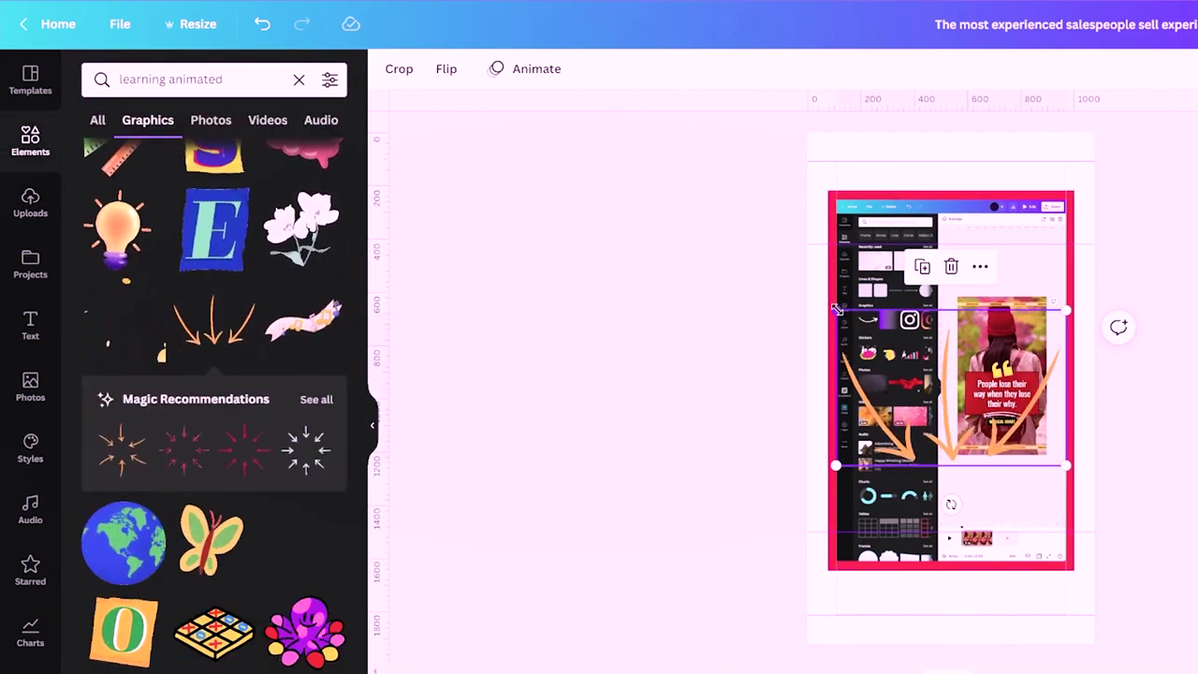
pyautogui.moveTo(837, 311); pyautogui.dragTo(879, 595)
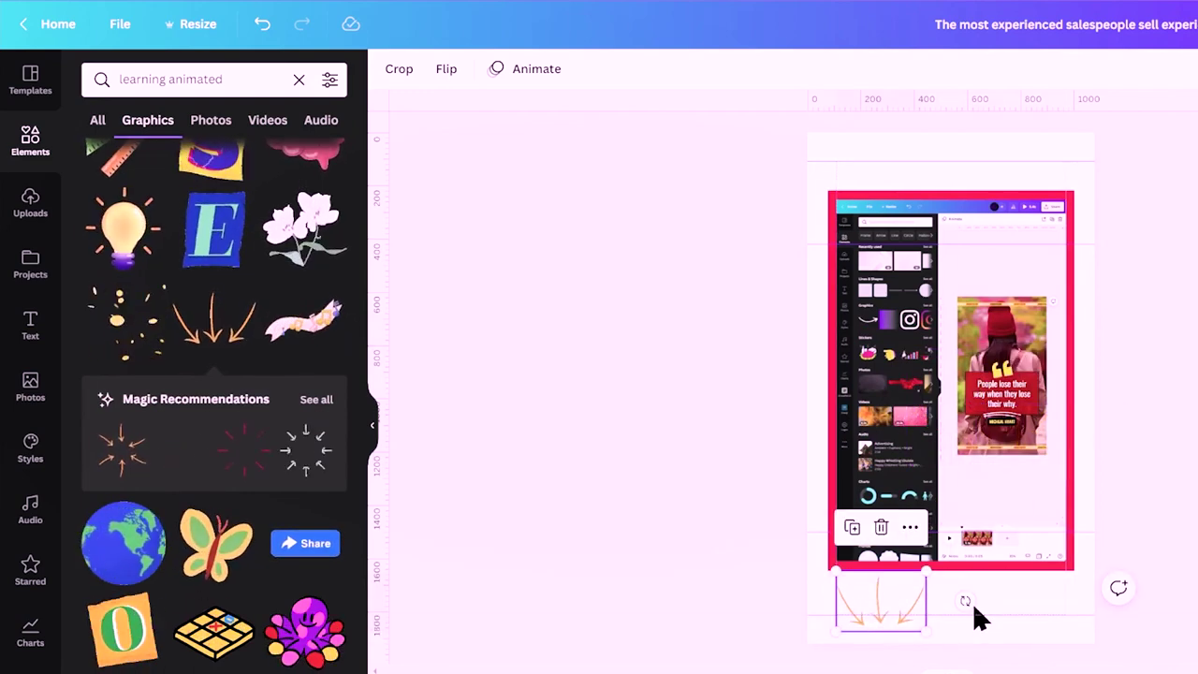
pyautogui.moveTo(962, 599); pyautogui.dragTo(877, 580)
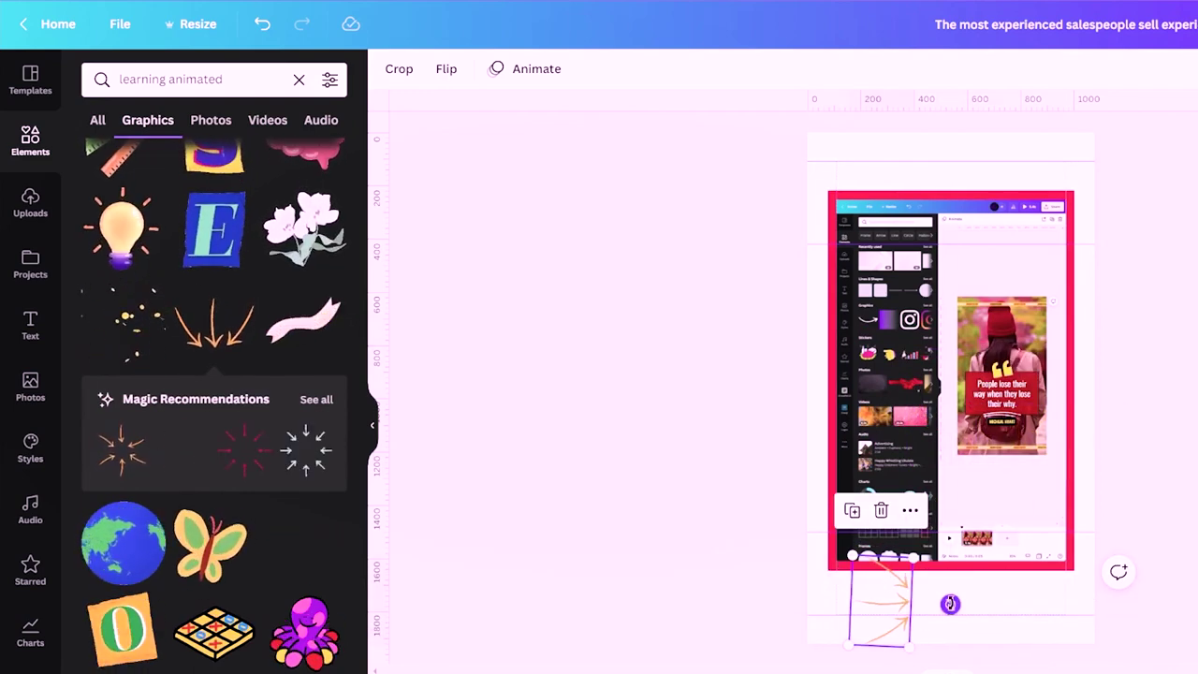
pyautogui.moveTo(950, 604)
pyautogui.mouseDown()
pyautogui.moveTo(941, 612)
pyautogui.moveTo(948, 602)
pyautogui.mouseUp()
pyautogui.moveTo(861, 594); pyautogui.dragTo(837, 584)
pyautogui.click(599, 489)
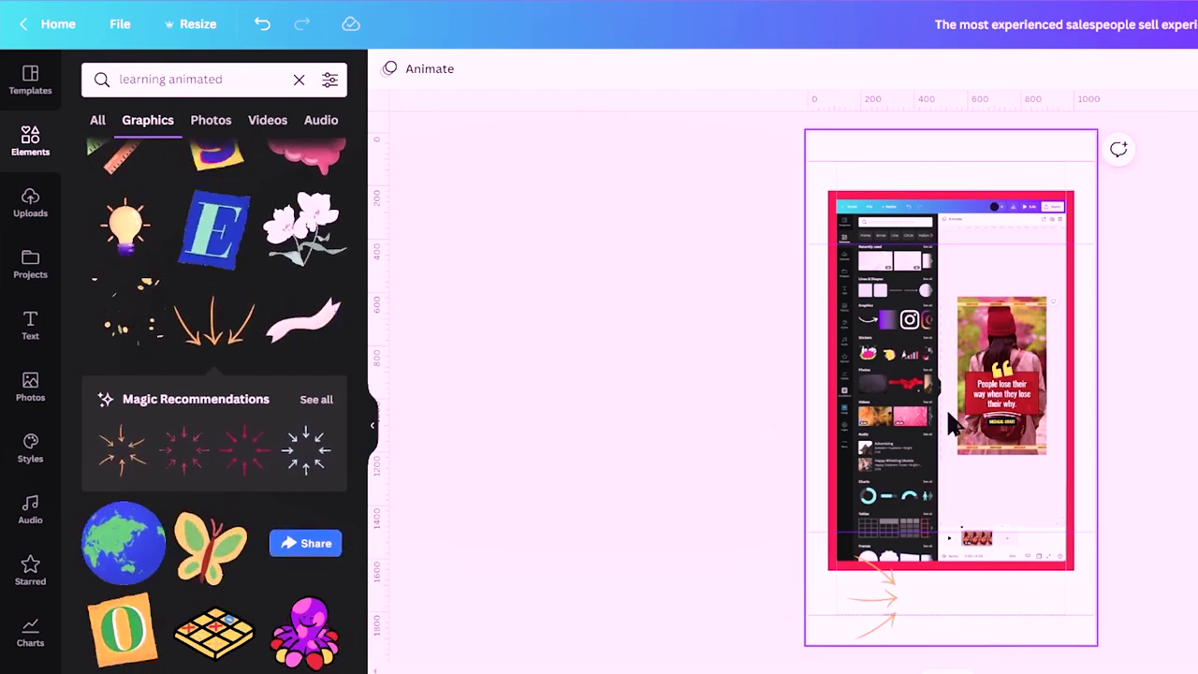
# Add a "BUY NOW" text beside the arrows below the recording and set its font size to 96
pyautogui.press('t')
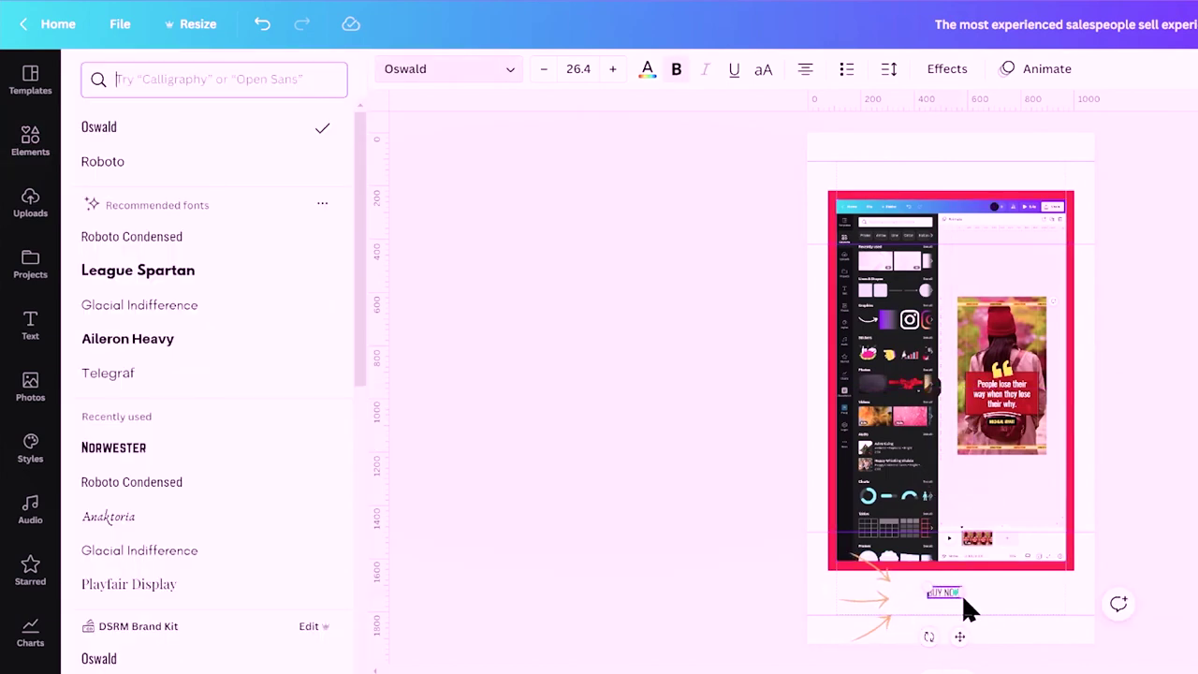
pyautogui.click(580, 69)
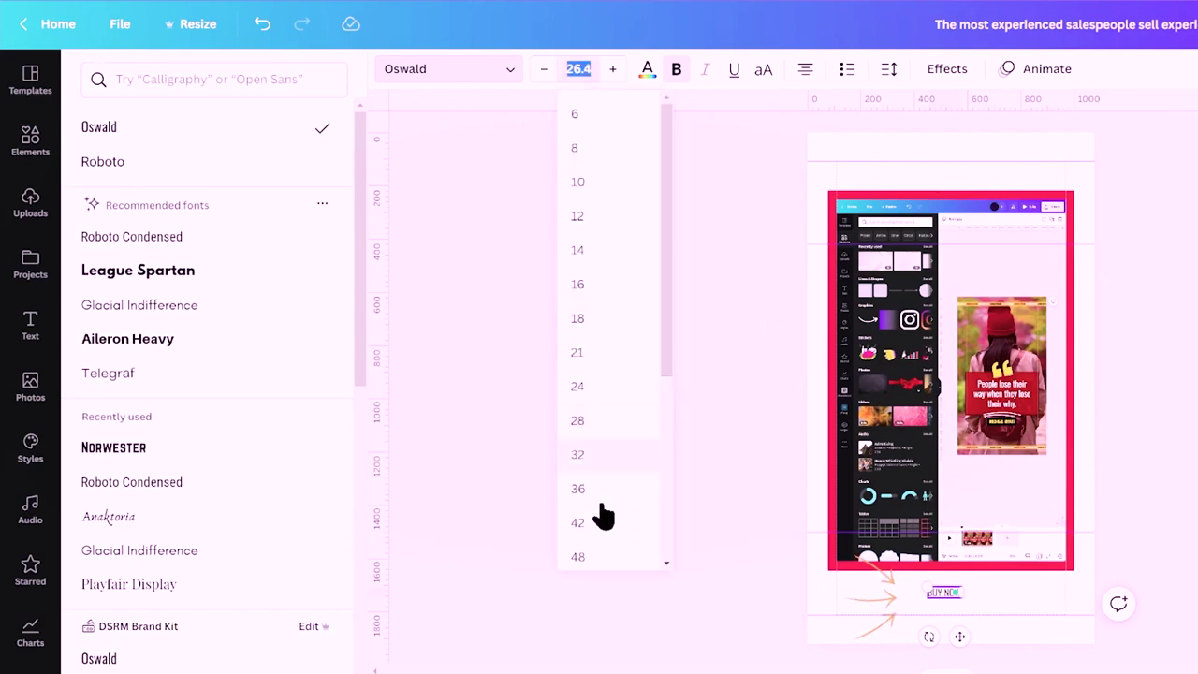
pyautogui.scroll(-3, 601, 514)
pyautogui.click(579, 446)
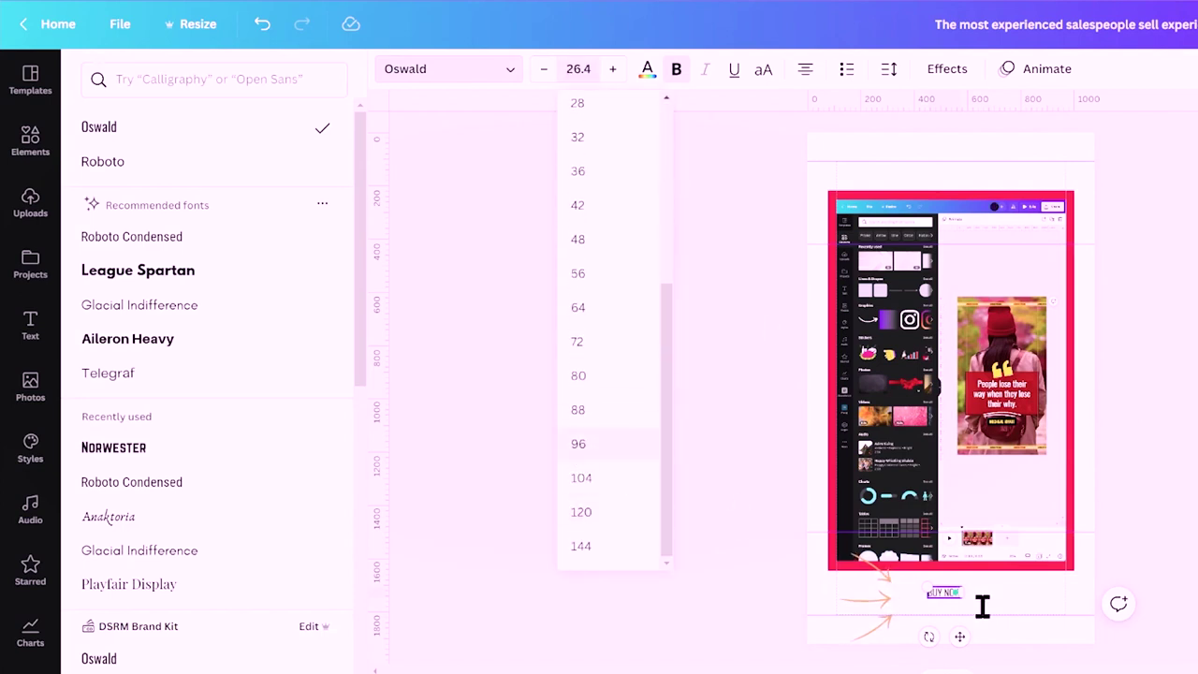
pyautogui.click(655, 458)
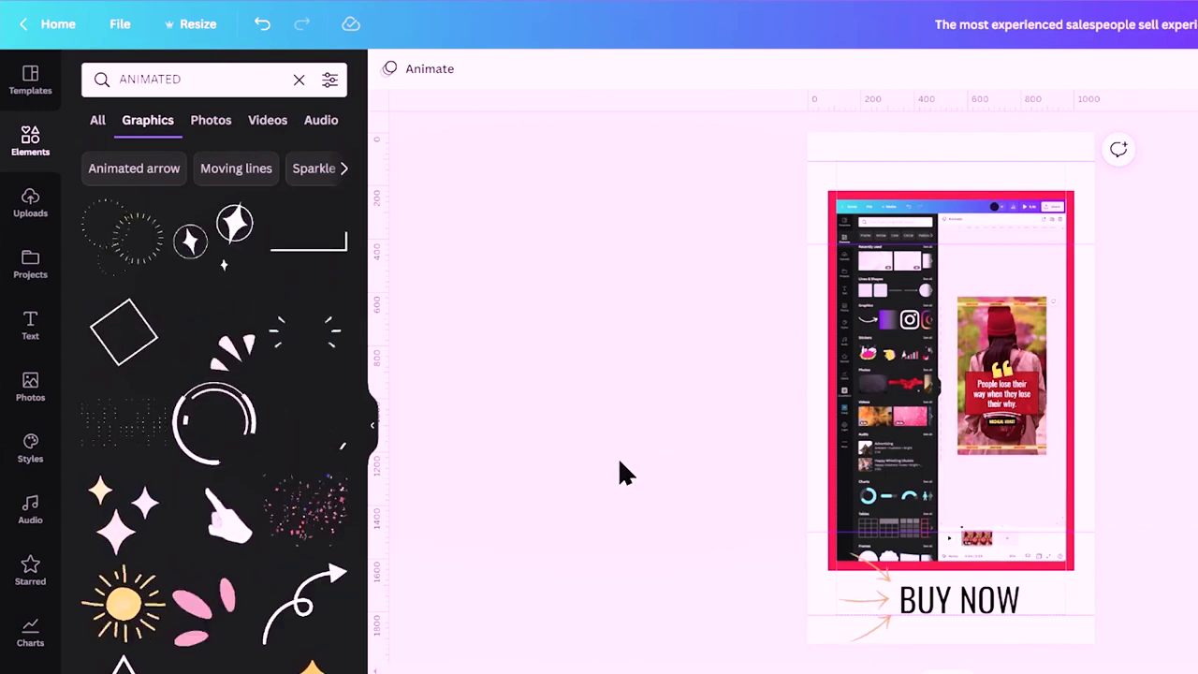
pyautogui.click(852, 449)
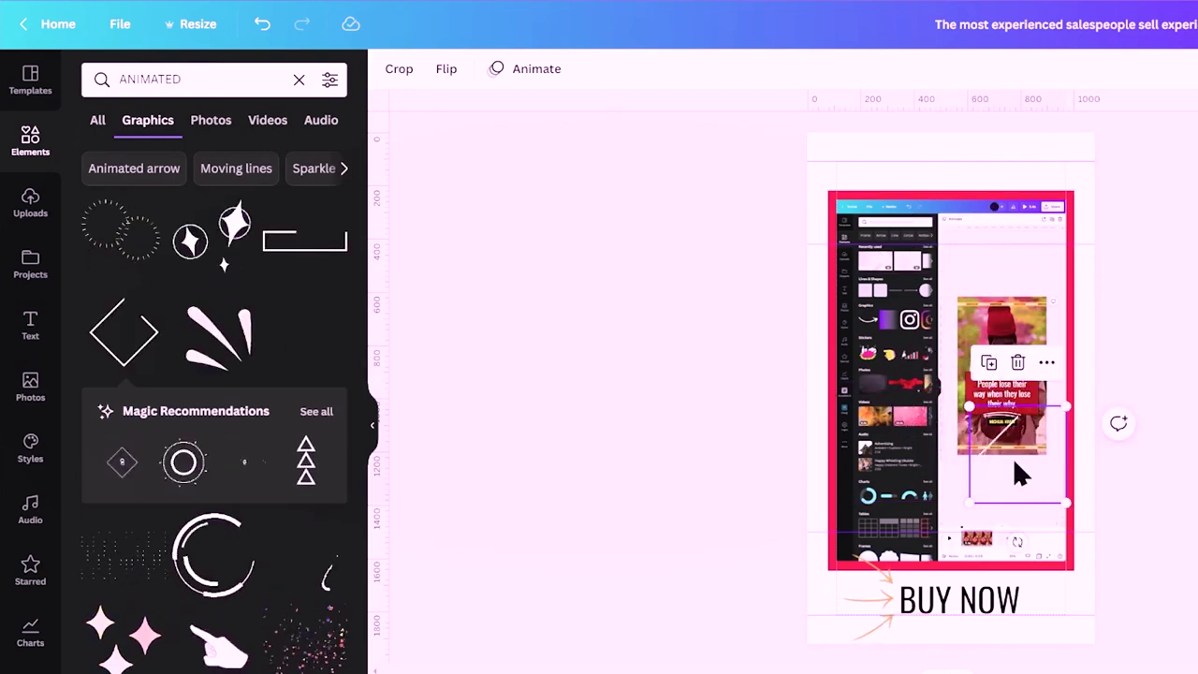
pyautogui.moveTo(1018, 475); pyautogui.dragTo(850, 208)
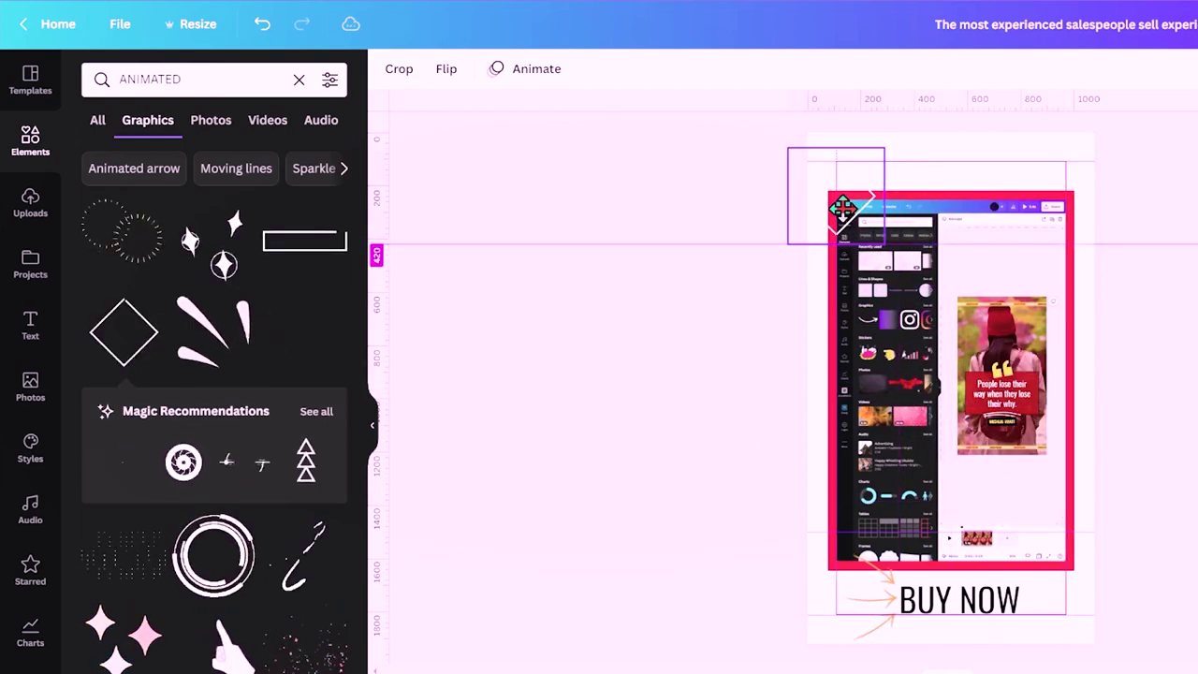
pyautogui.press('Escape')
# Search the video elements for "news" and set the 16-second news studio video as the page background
pyautogui.click(30, 141)
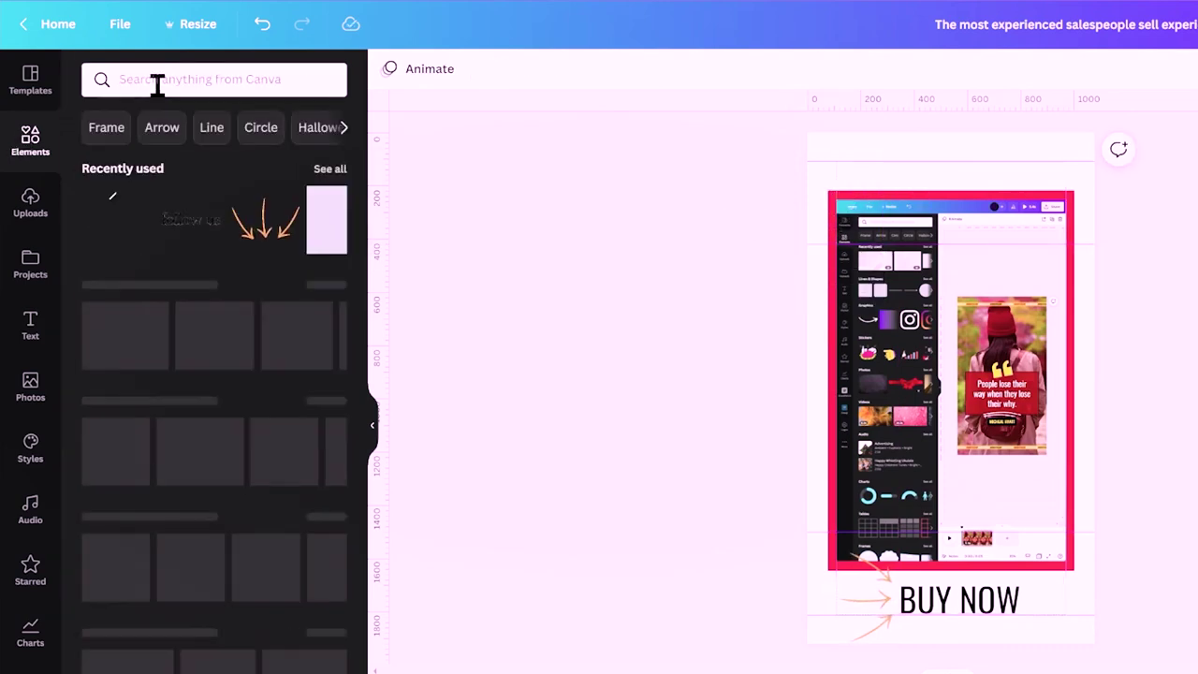
pyautogui.click(156, 82)
pyautogui.write('news')
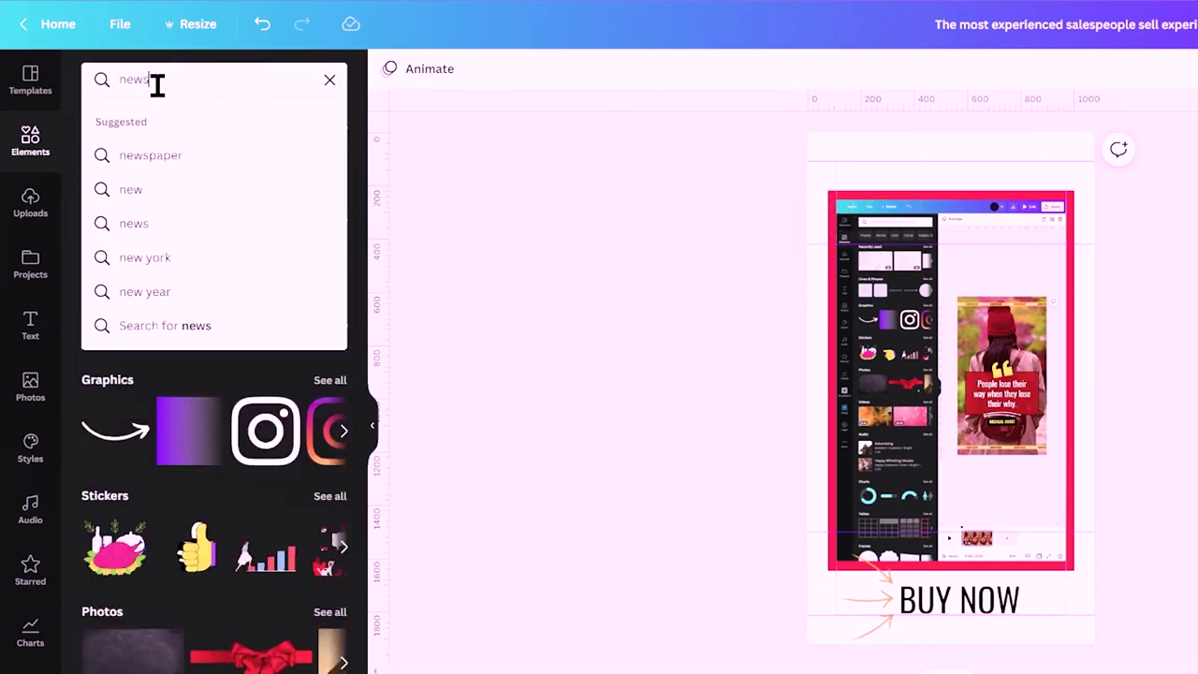
pyautogui.press('Return')
pyautogui.click(267, 124)
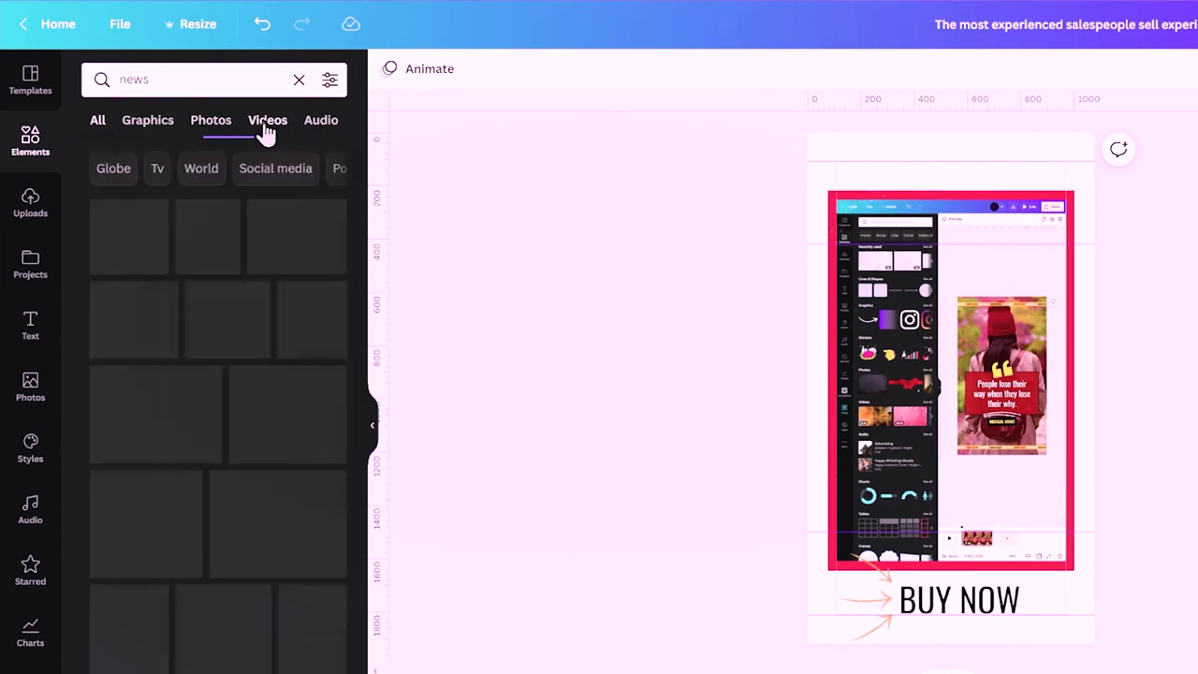
pyautogui.scroll(-3, 273, 349)
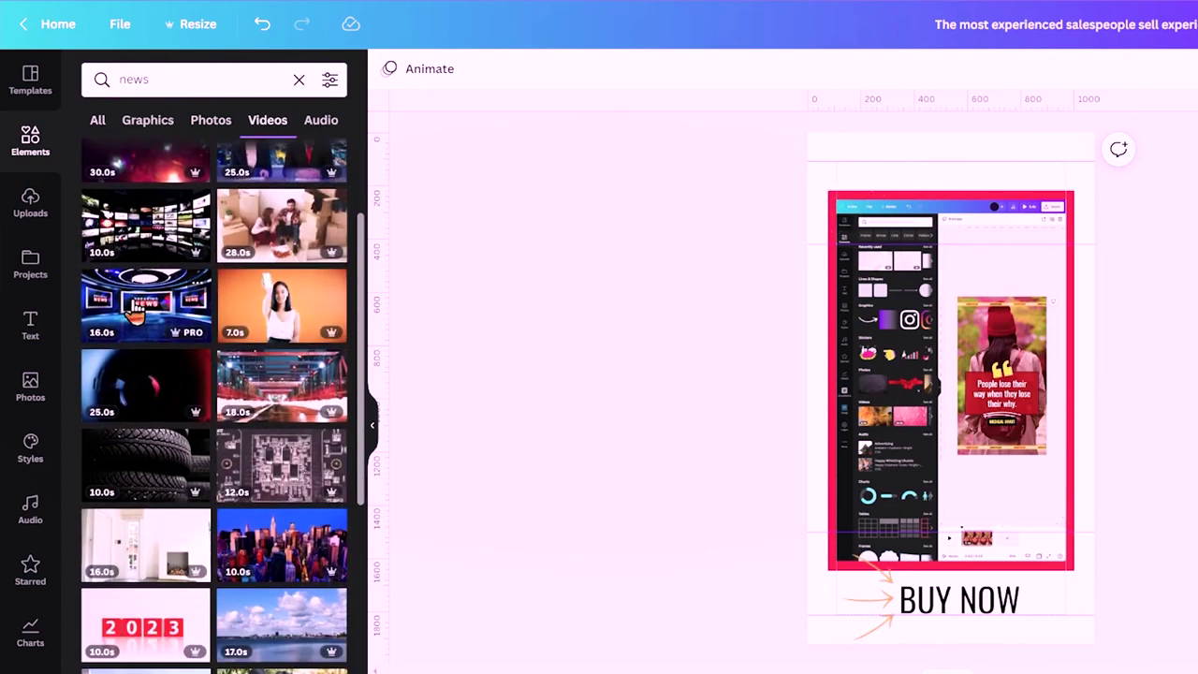
pyautogui.moveTo(147, 313); pyautogui.dragTo(868, 152)
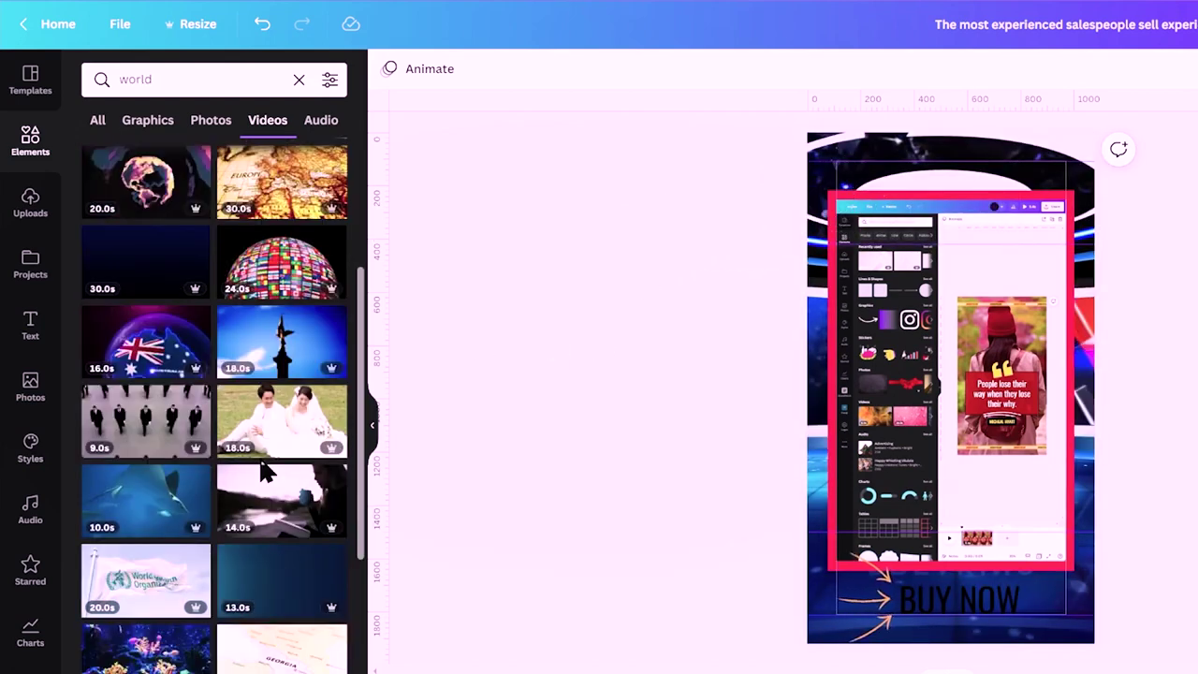
# Replace the page background with the 30-second blue and purple globe video from the "world" video results
pyautogui.scroll(-5, 262, 468)
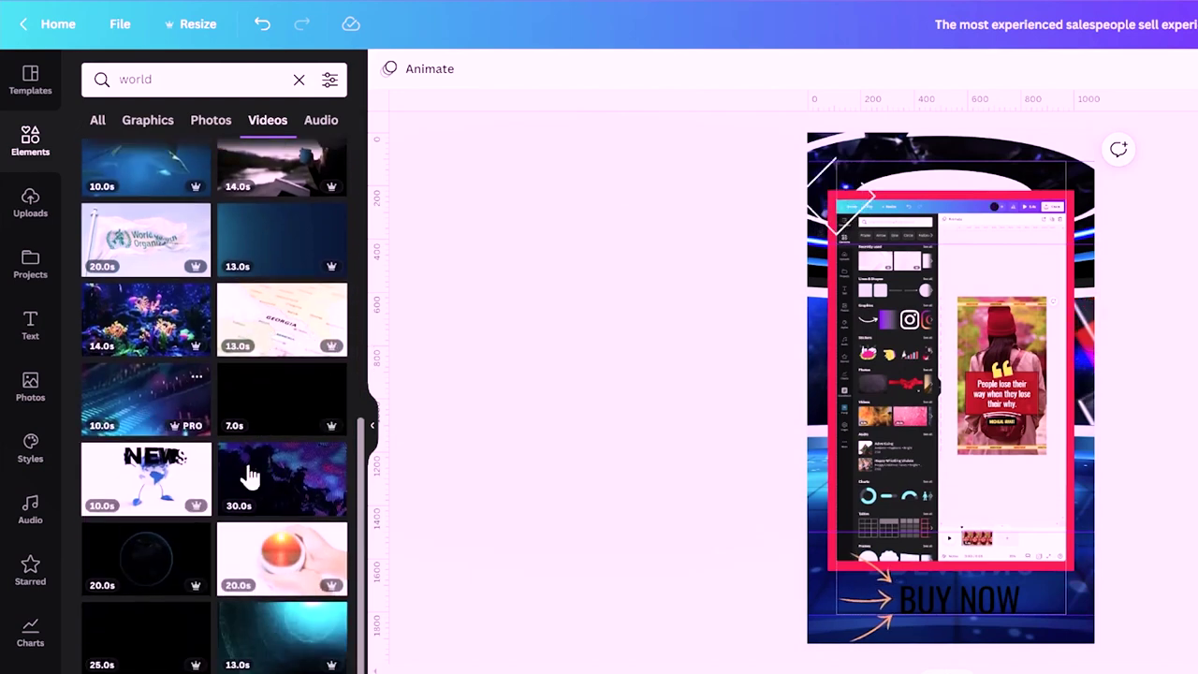
pyautogui.moveTo(275, 476); pyautogui.dragTo(979, 151)
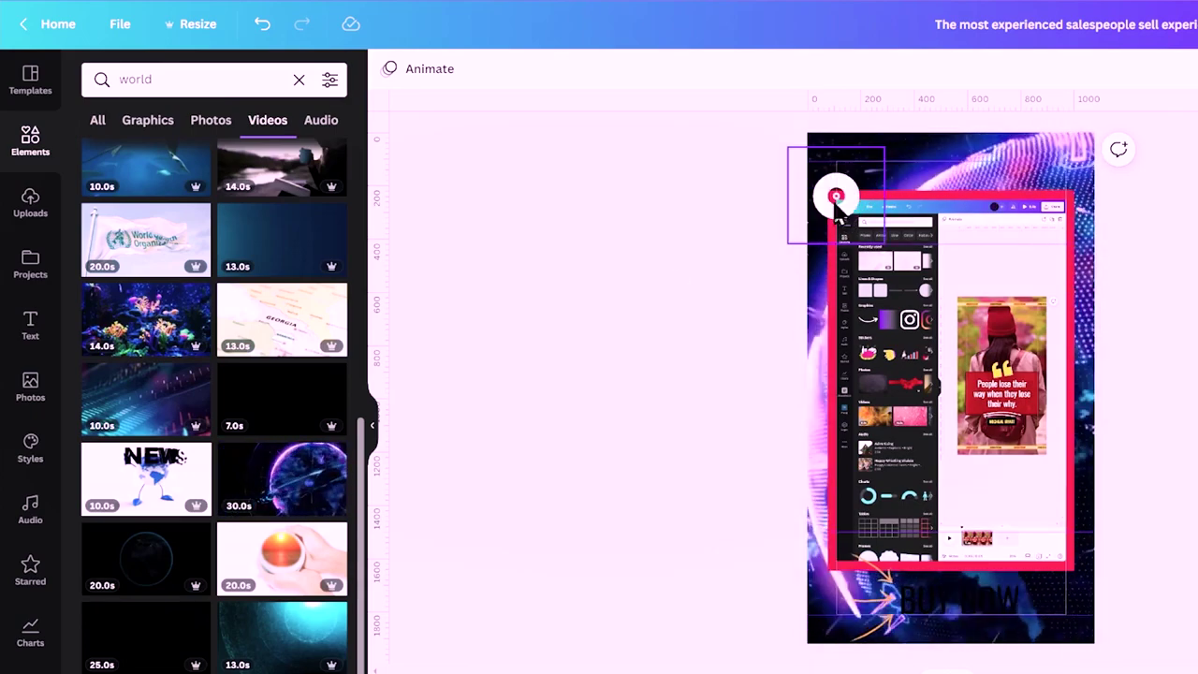
# Shrink the animated graphic at the recording's upper-left corner and move it over the border's corner
pyautogui.click(836, 198)
pyautogui.moveTo(789, 148); pyautogui.dragTo(824, 181)
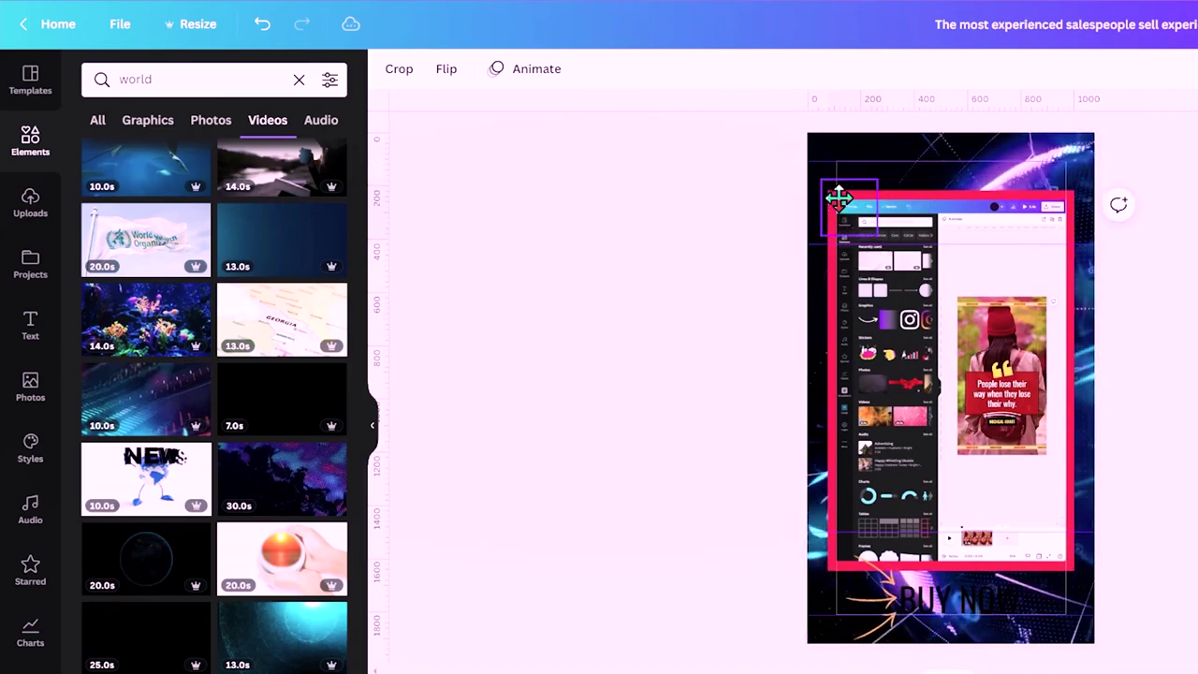
pyautogui.click(840, 197)
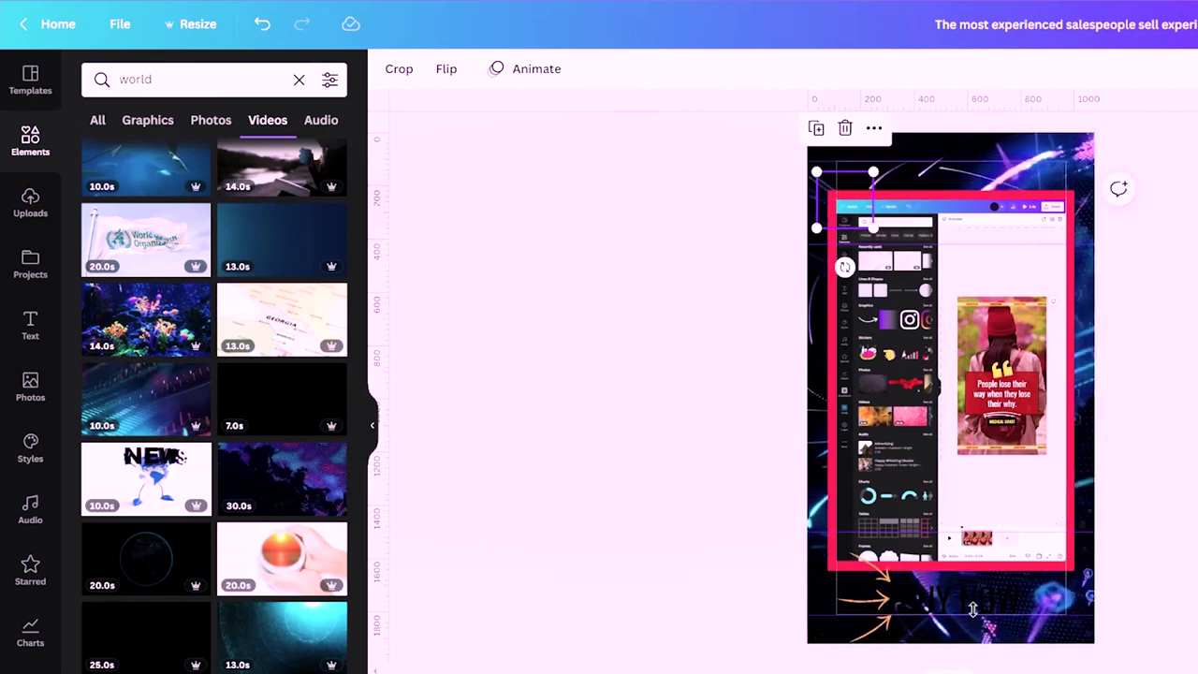
# Change the "BUY NOW" text color to white using the Audacity2Lead brand palette
pyautogui.click(973, 607)
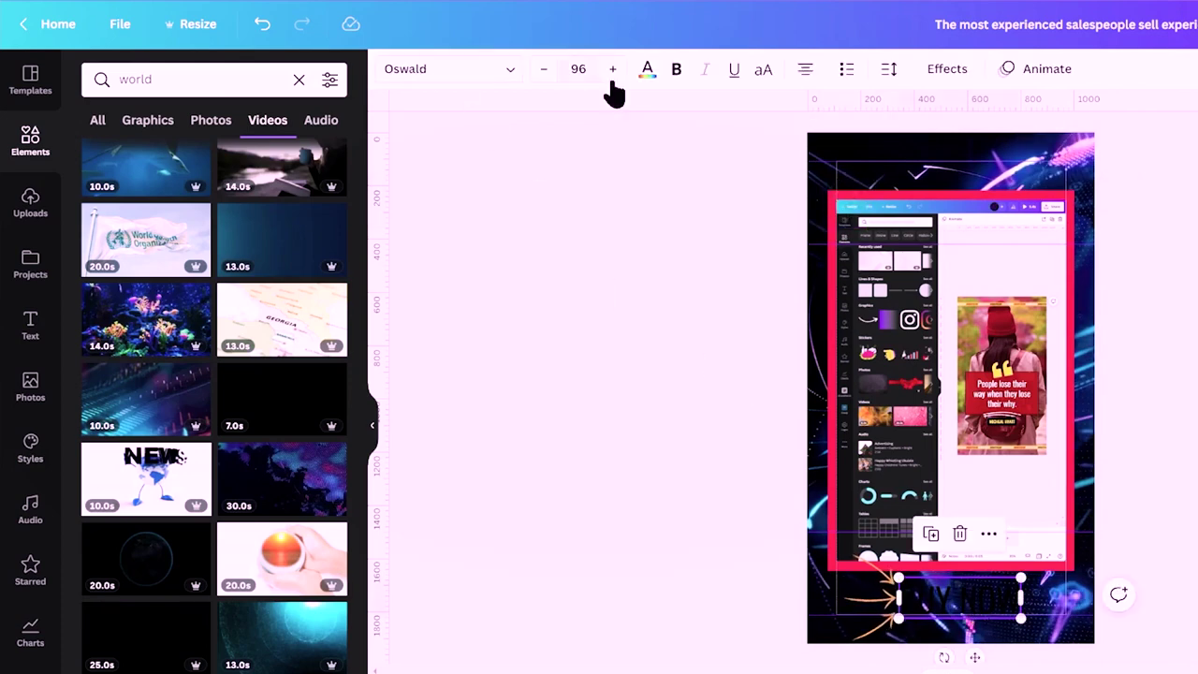
pyautogui.click(644, 75)
pyautogui.click(284, 403)
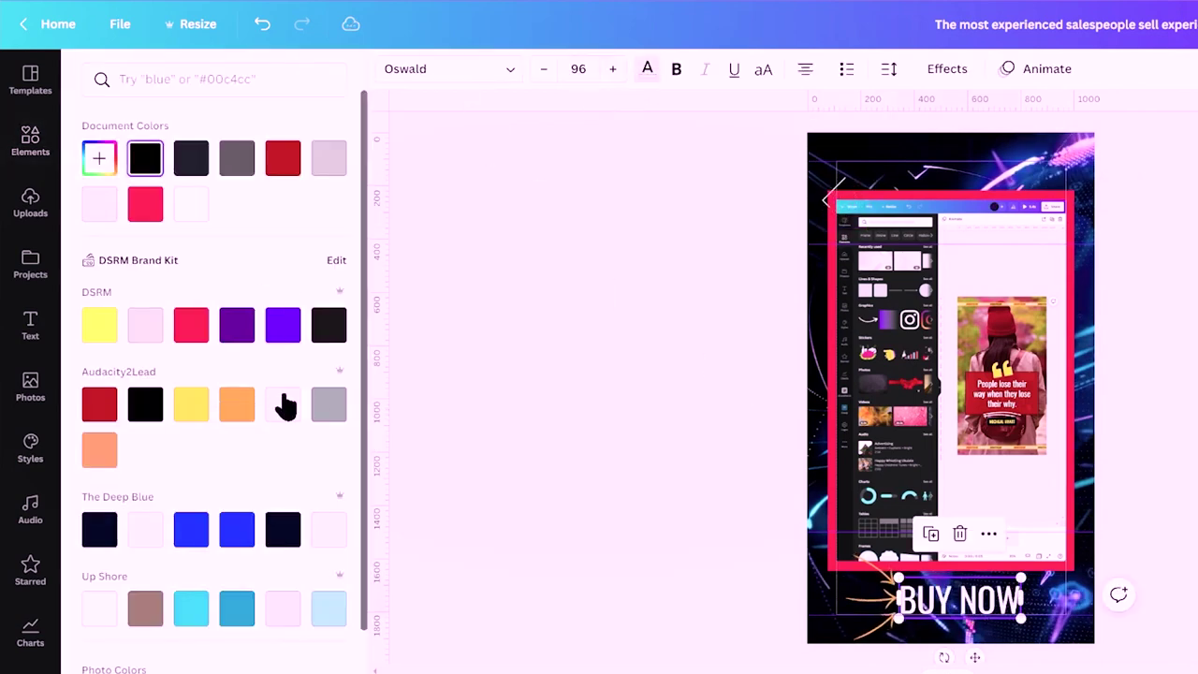
pyautogui.click(612, 430)
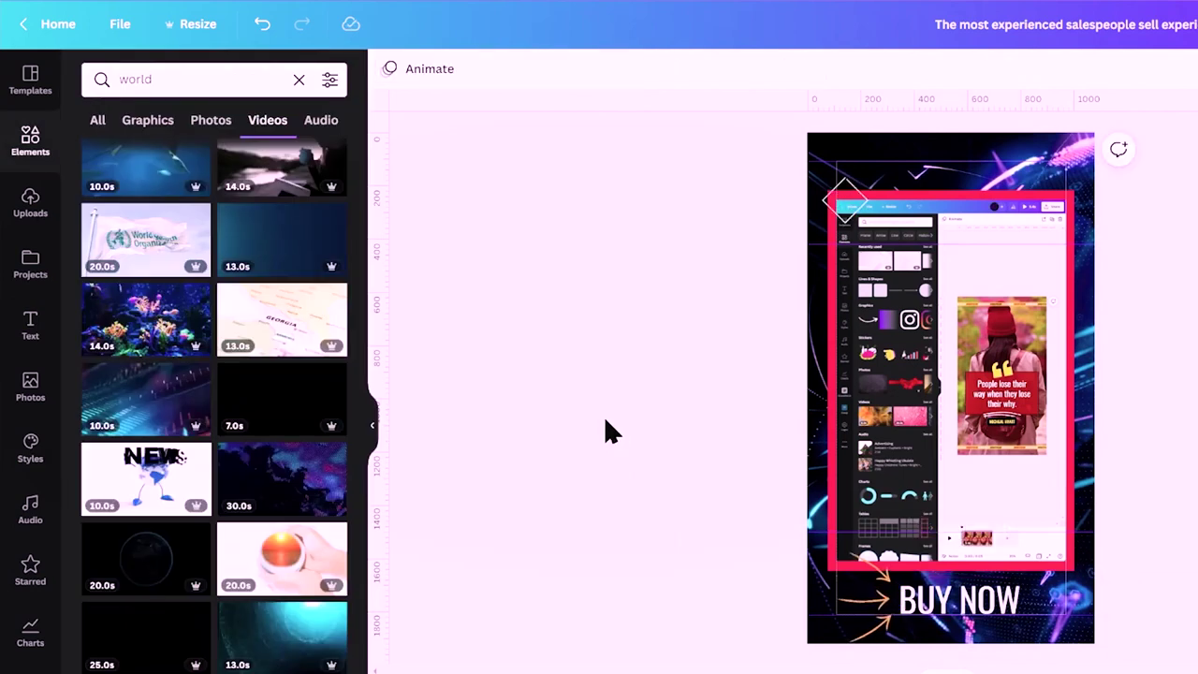
# Recolor the red border shape behind the screen recording to white from the Audacity2Lead palette
pyautogui.click(830, 333)
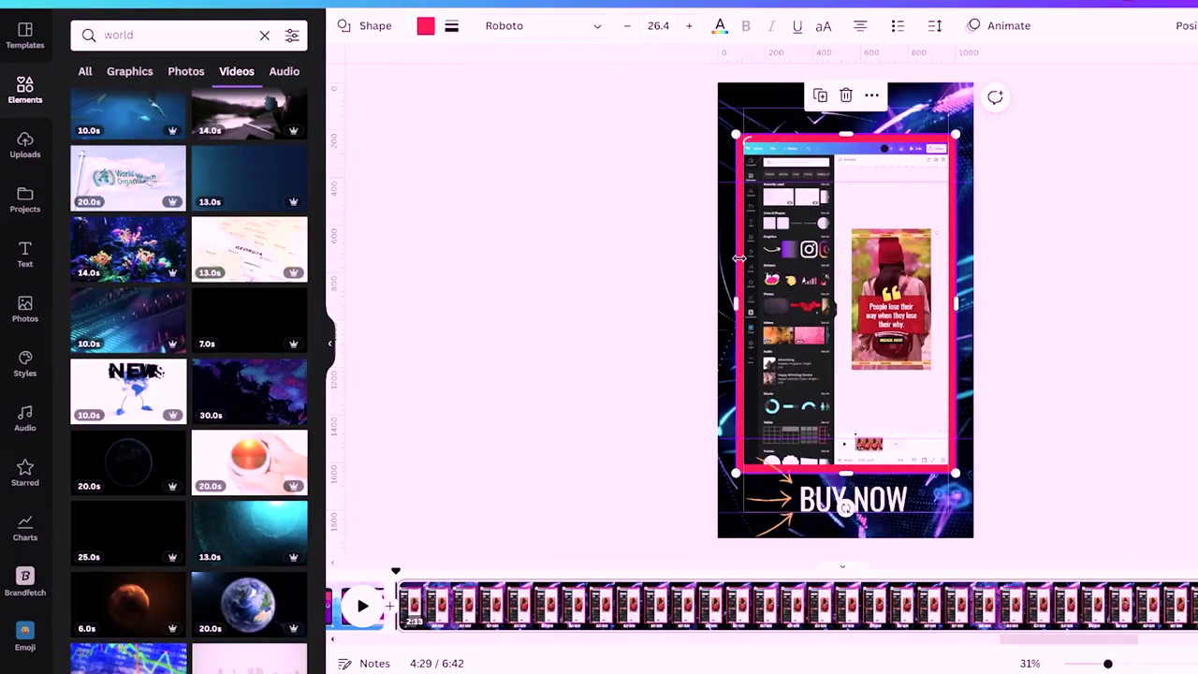
pyautogui.click(427, 30)
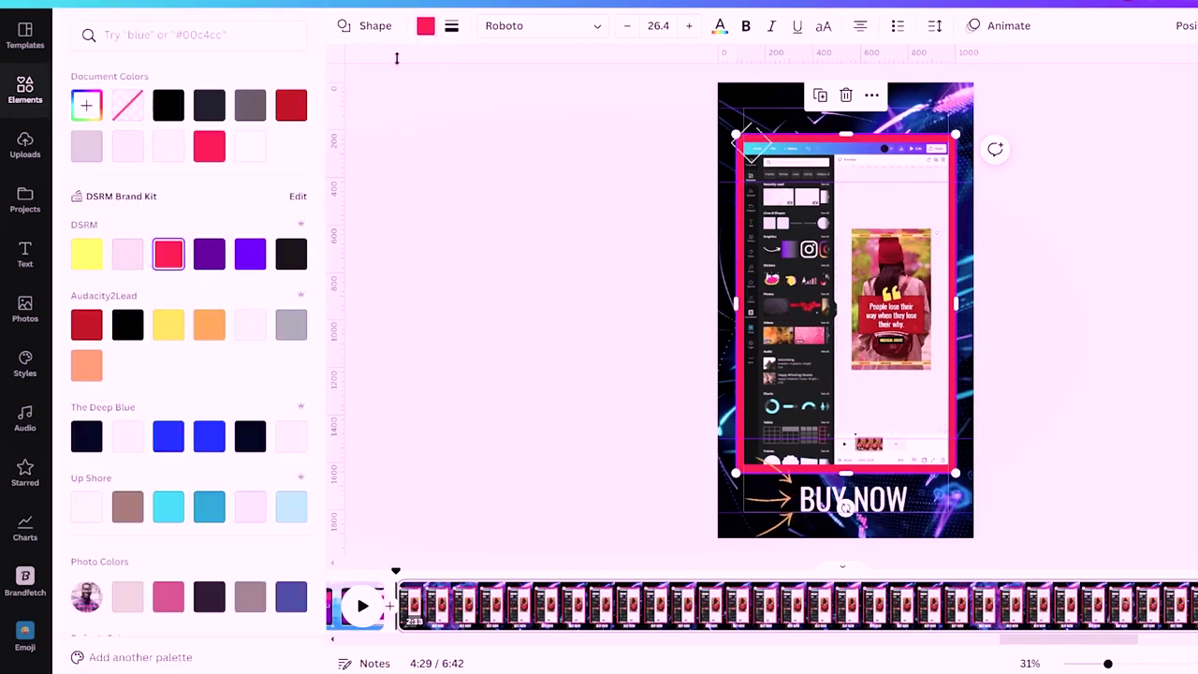
pyautogui.click(245, 333)
pyautogui.click(537, 327)
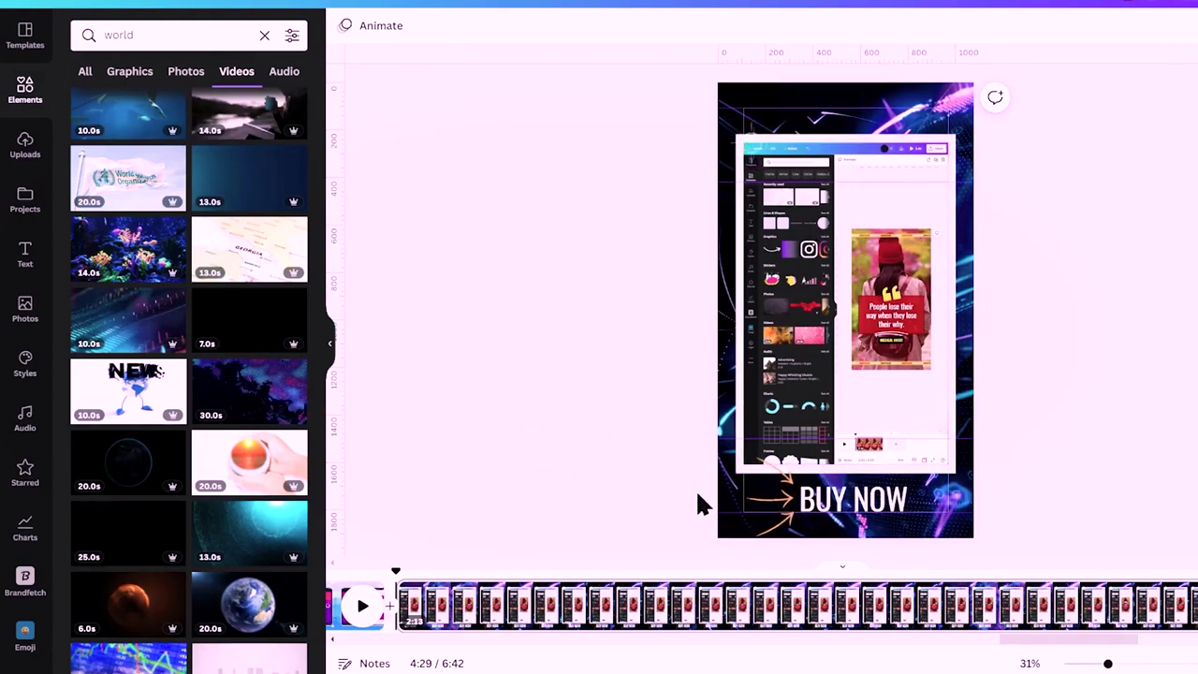
# Try a red rectangle stretched across the full page width as a banner behind the "BUY NOW" text
pyautogui.click(13, 101)
pyautogui.click(953, 498)
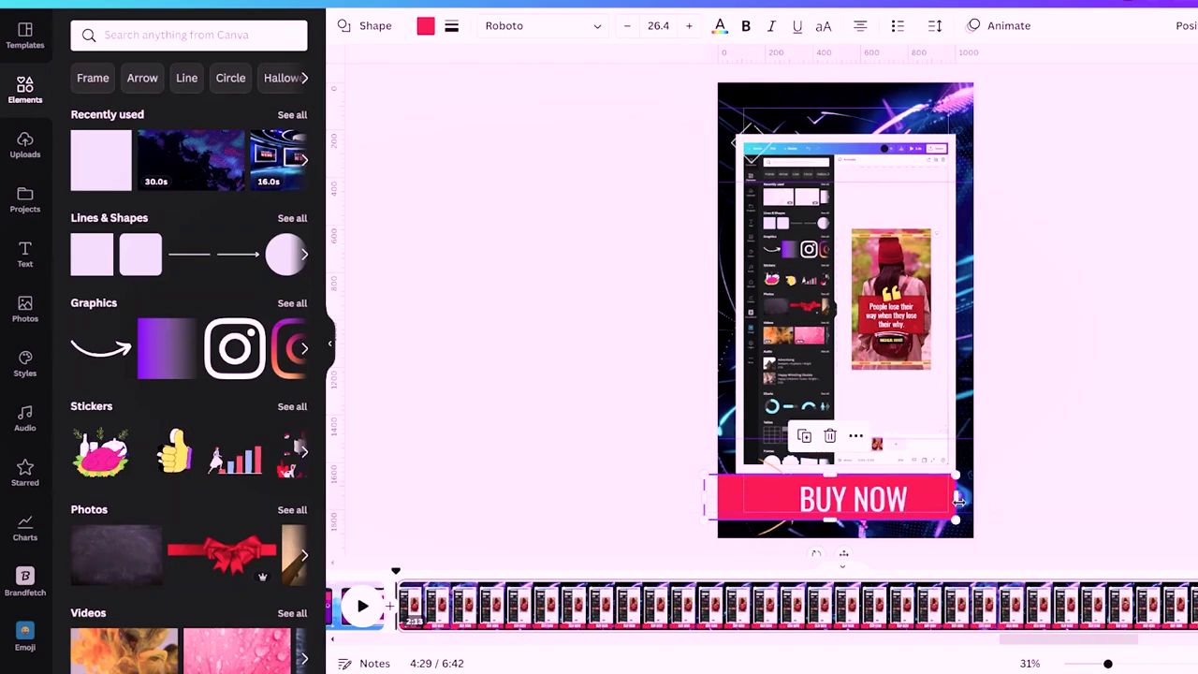
pyautogui.moveTo(985, 501); pyautogui.dragTo(990, 495)
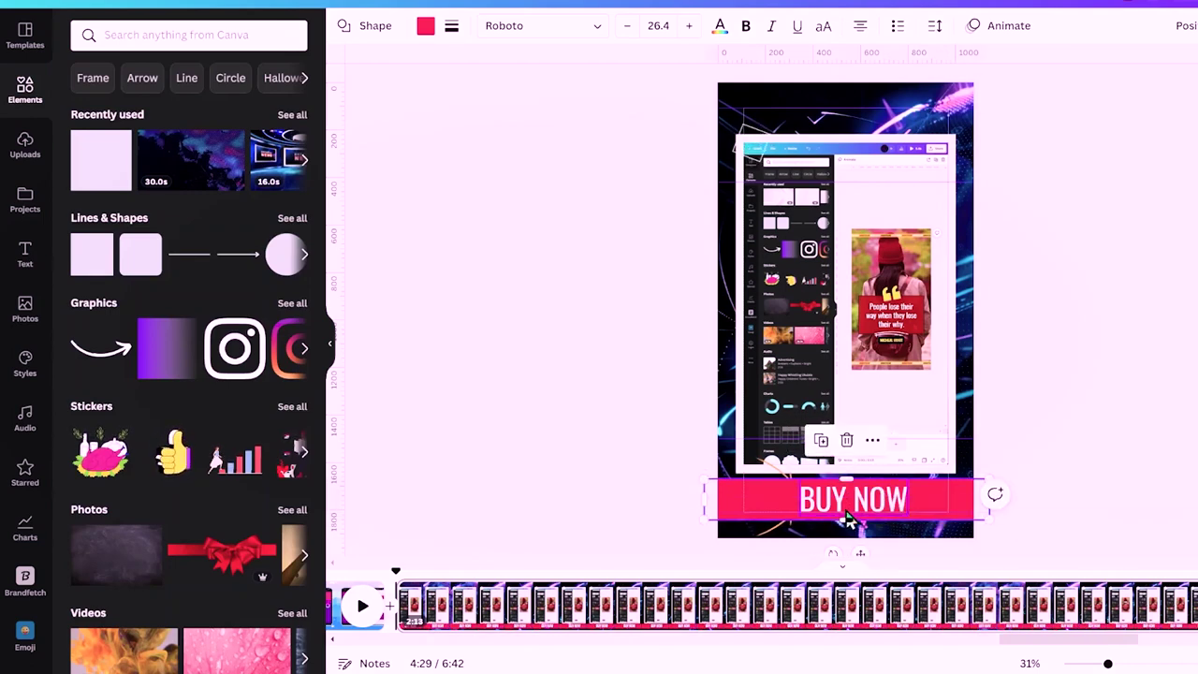
# Play the bordered recording page, and delete the phone-framed recording page that precedes it
pyautogui.click(361, 608)
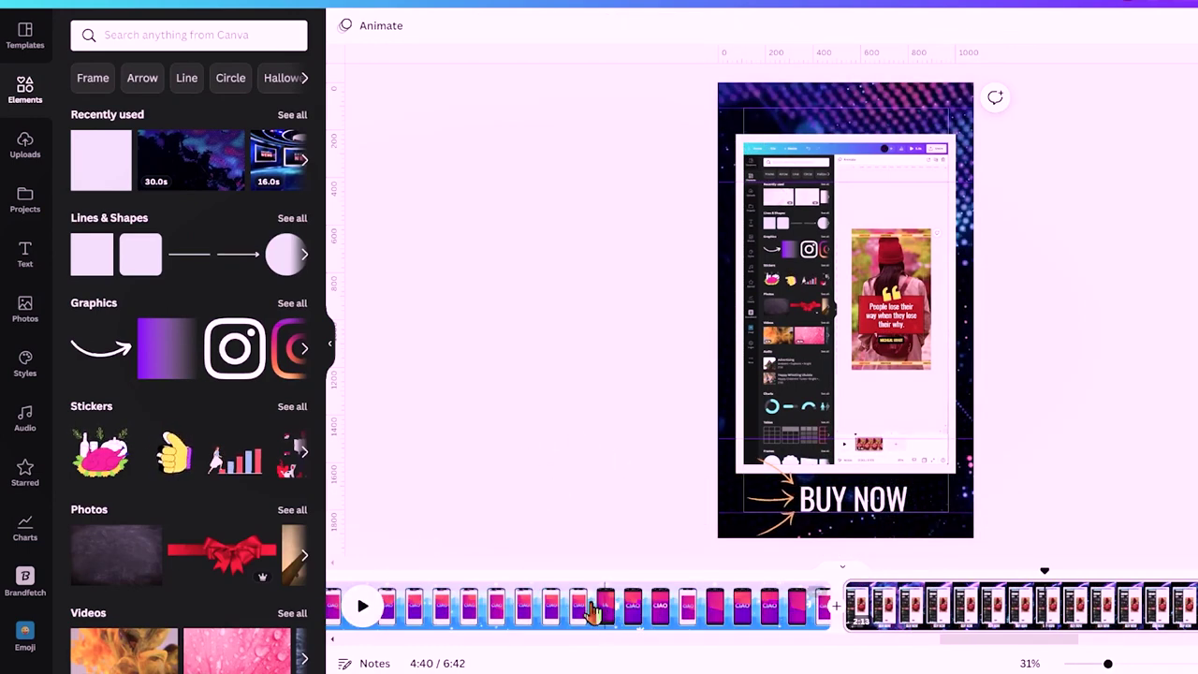
pyautogui.click(817, 598)
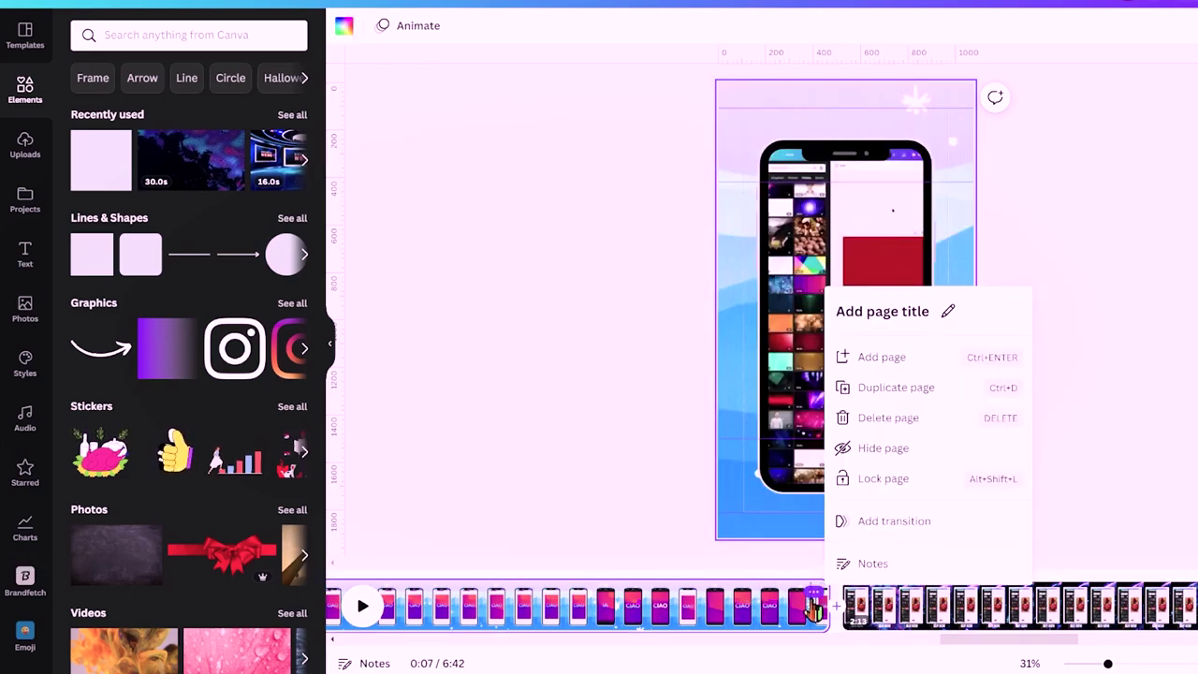
pyautogui.click(869, 423)
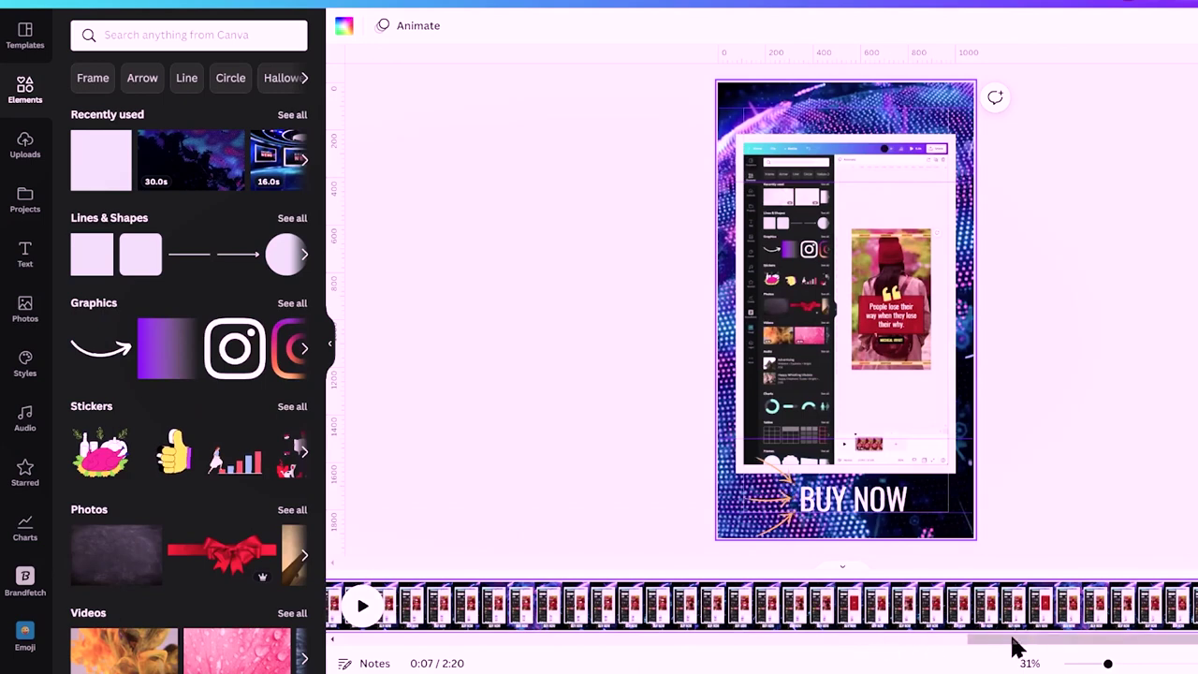
# Add the "They Don't (Instrumental Version)" music track to the bordered recording page and set its volume to 5
pyautogui.moveTo(1107, 663); pyautogui.dragTo(1075, 662)
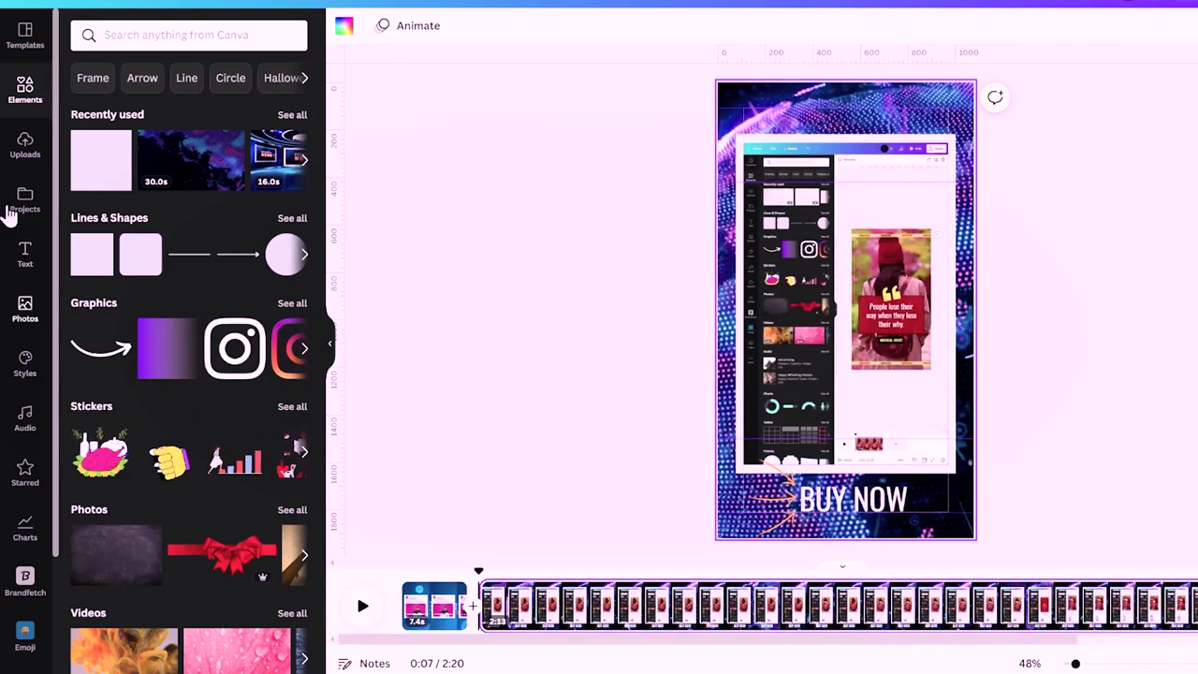
pyautogui.click(25, 421)
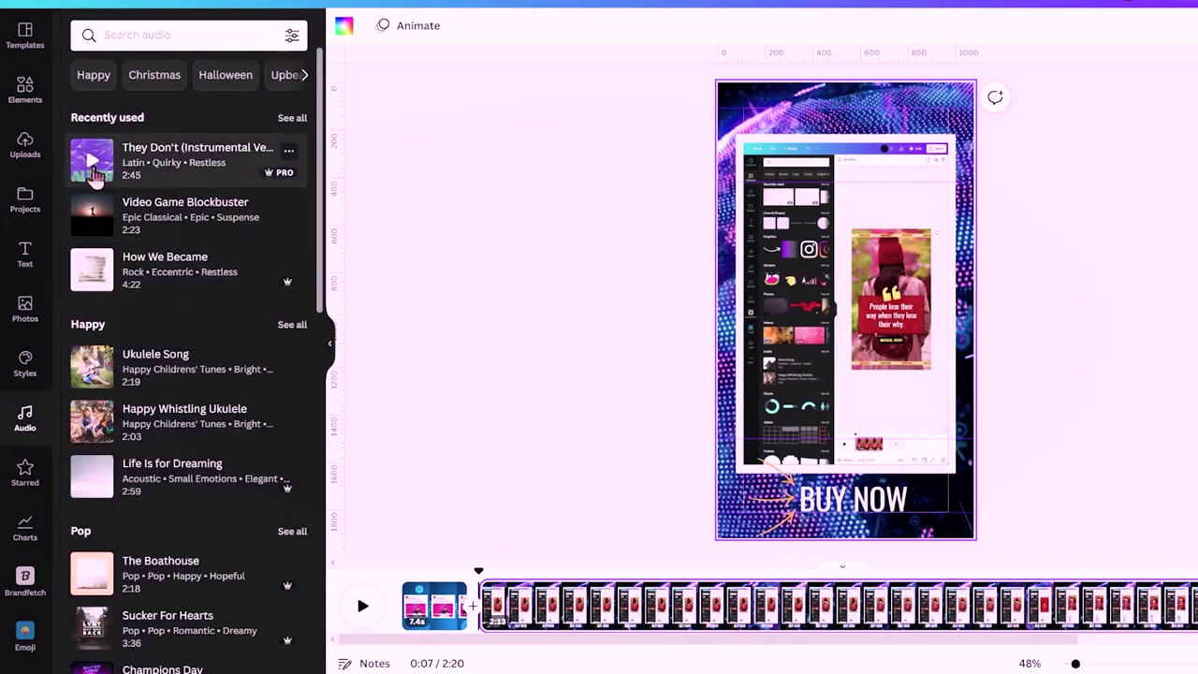
pyautogui.click(178, 164)
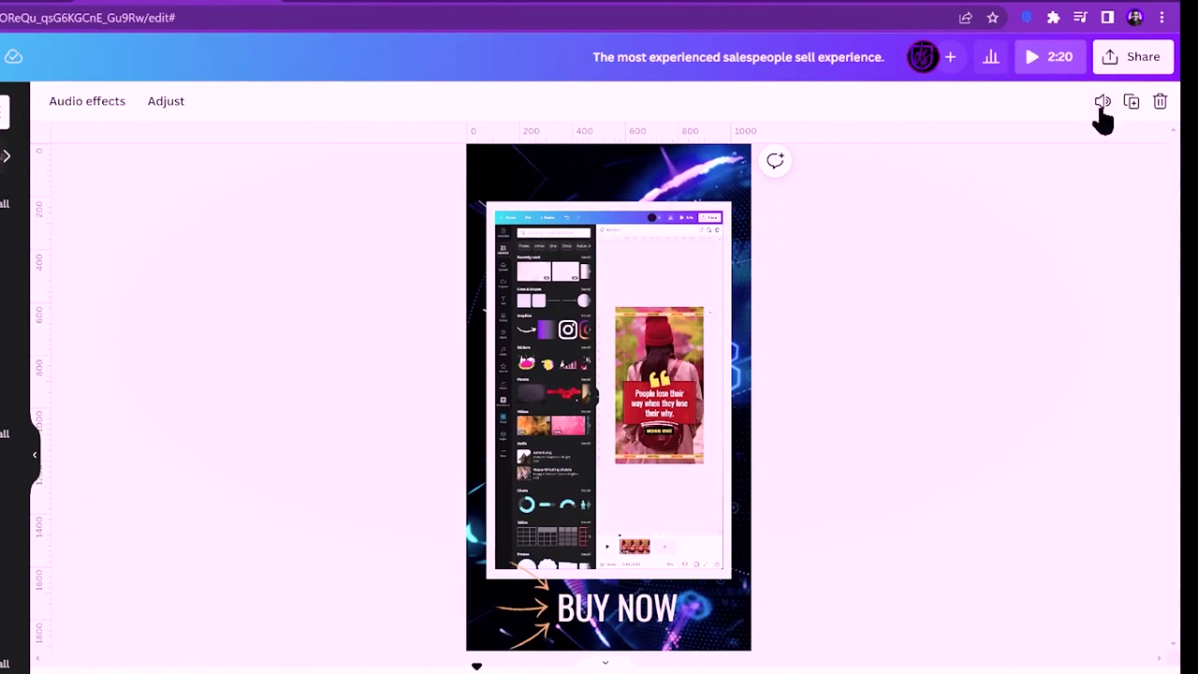
pyautogui.click(1103, 103)
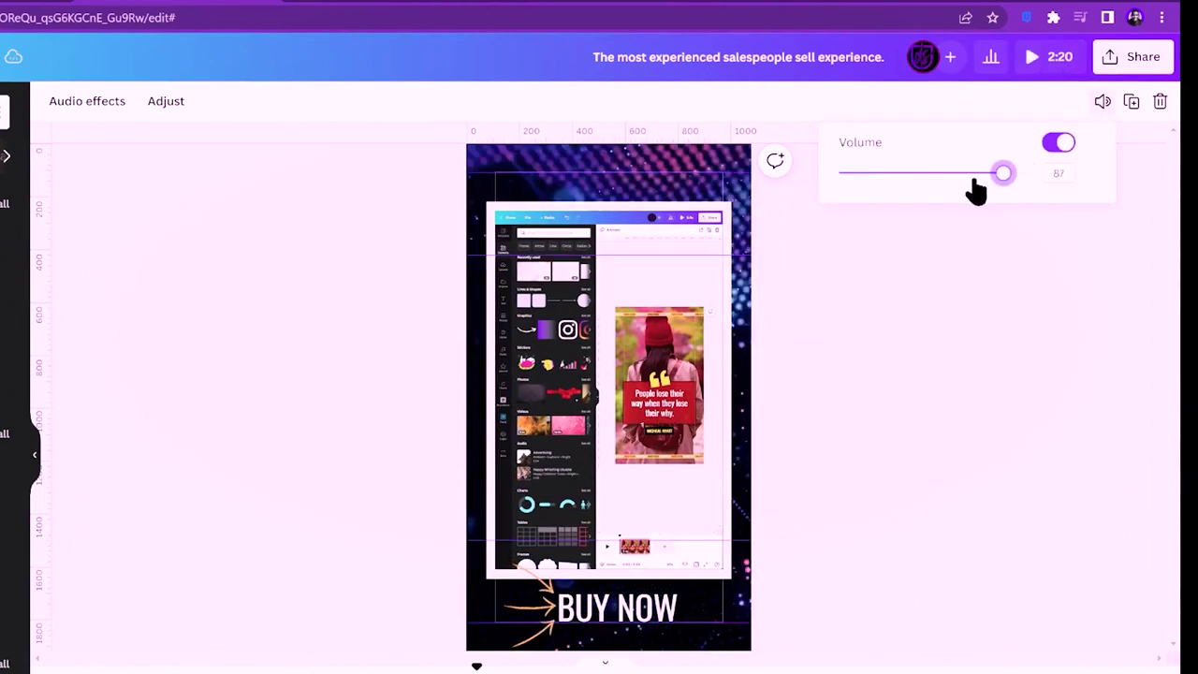
pyautogui.moveTo(976, 190); pyautogui.dragTo(847, 187)
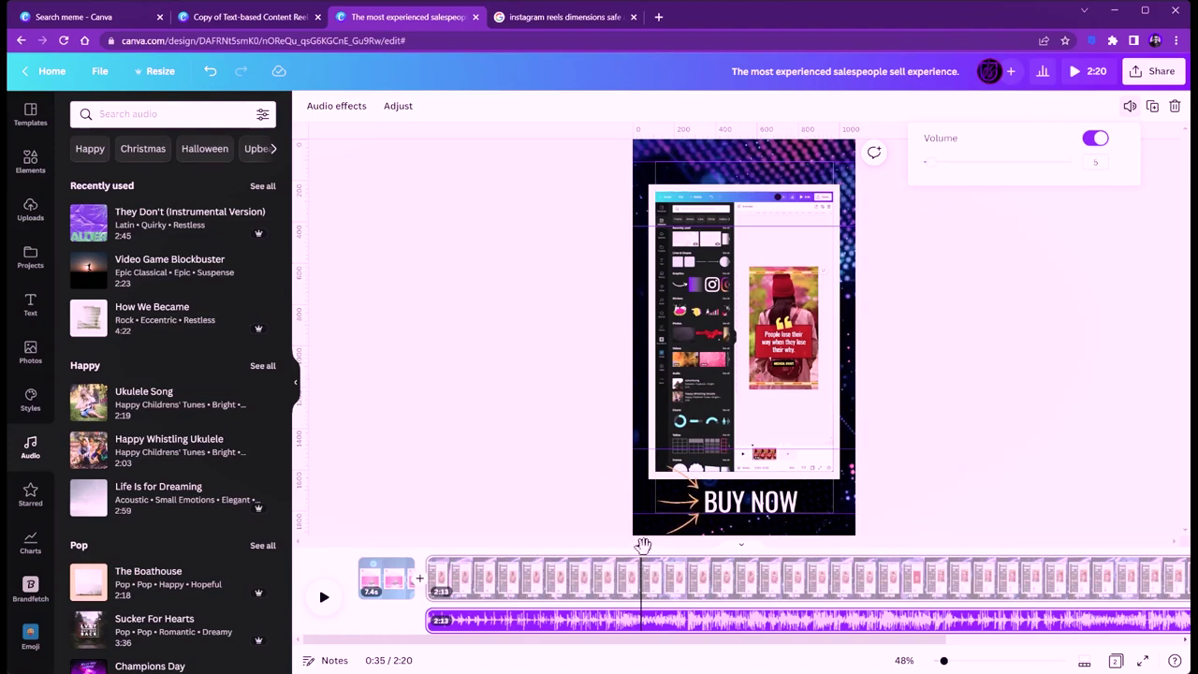
# Play the bordered recording page from its start to check the music against the recording
pyautogui.moveTo(643, 544); pyautogui.dragTo(428, 542)
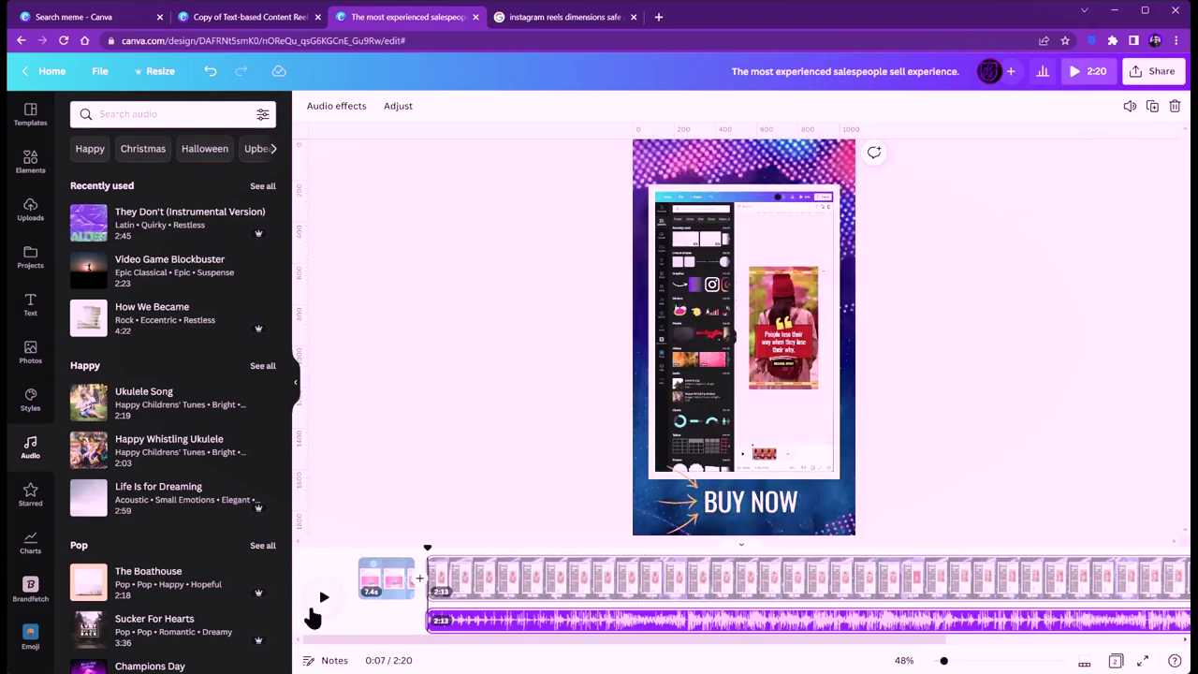
pyautogui.click(323, 600)
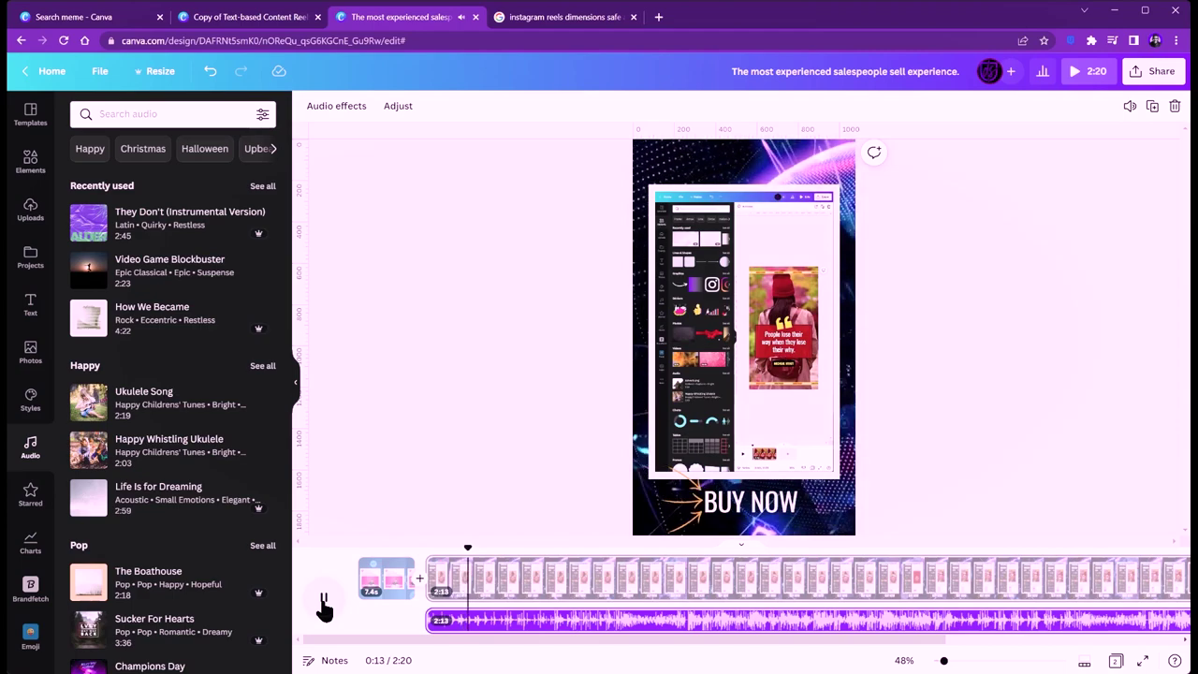
pyautogui.click(323, 607)
# Shift the music within its clip to use a different section of the track, and play the page from about 0:25
pyautogui.click(565, 618)
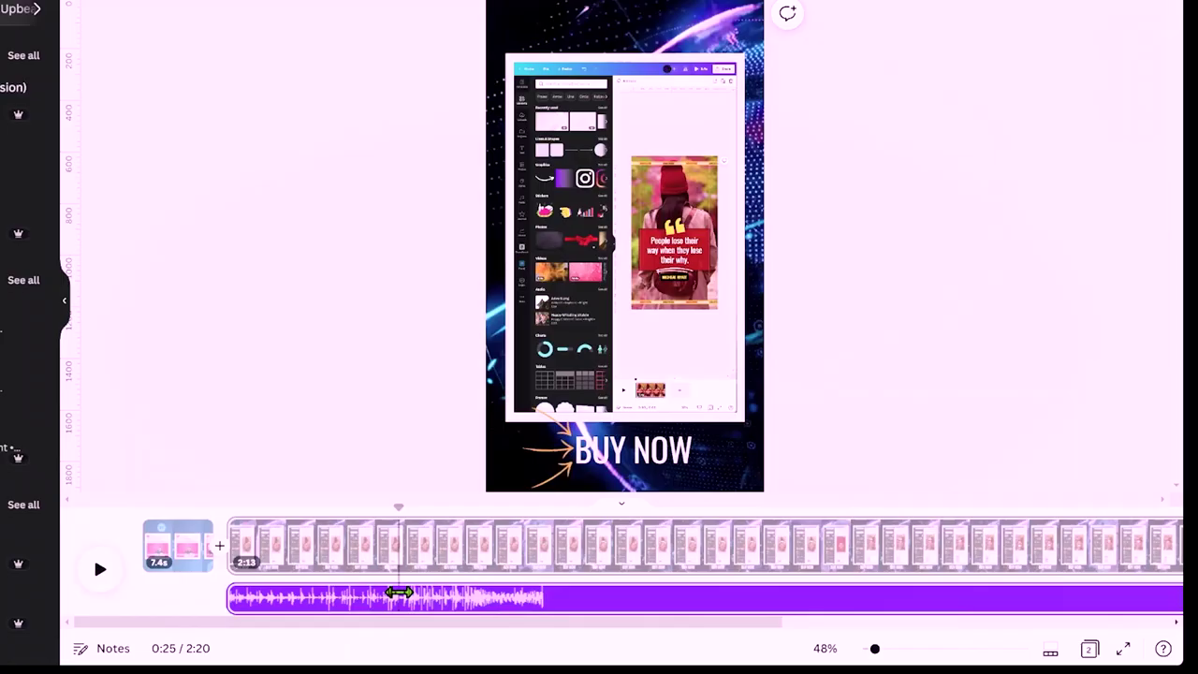
pyautogui.moveTo(520, 606)
pyautogui.mouseDown()
pyautogui.moveTo(230, 609)
pyautogui.moveTo(650, 603)
pyautogui.moveTo(536, 608)
pyautogui.mouseUp()
pyautogui.click(99, 575)
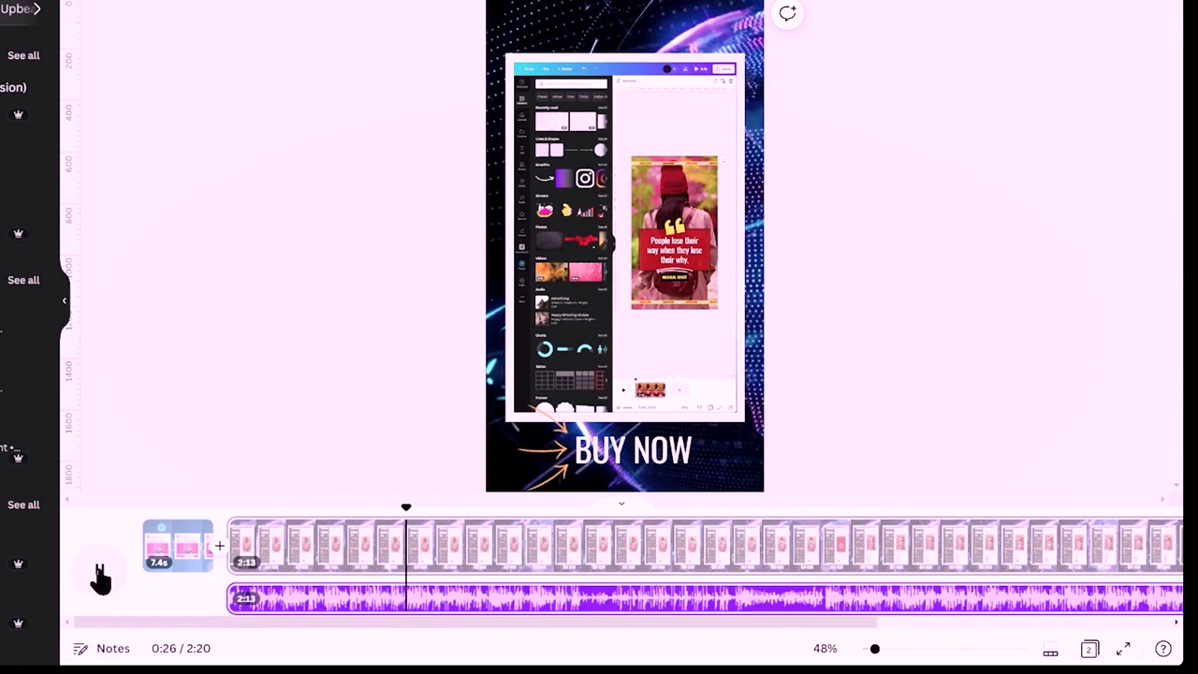